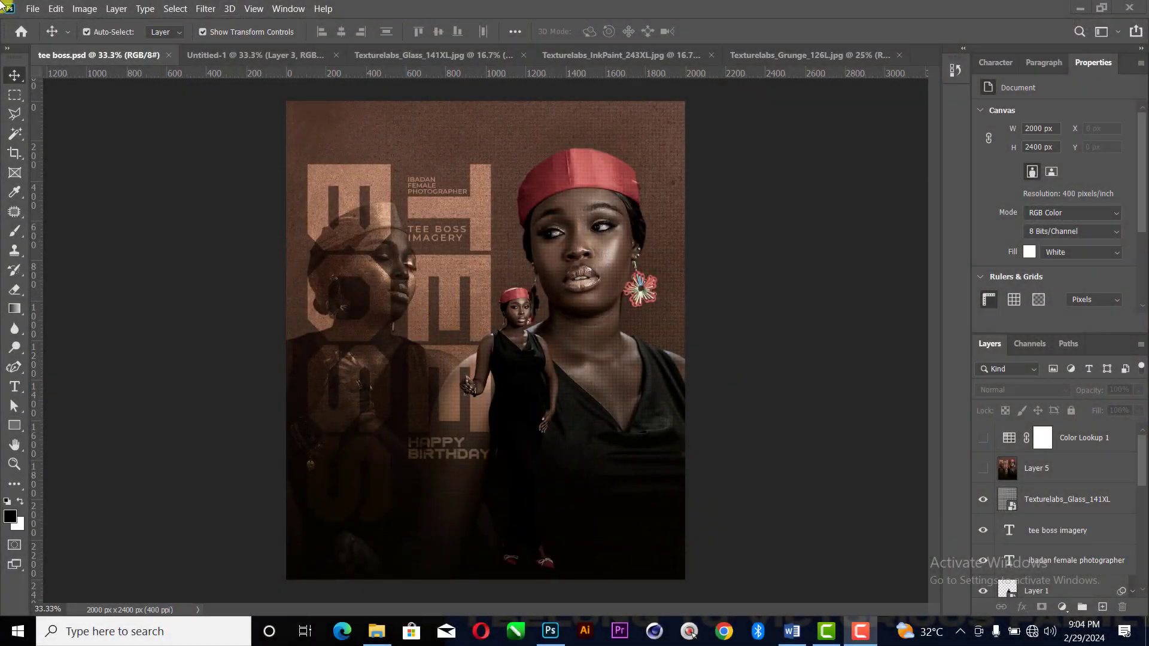
# - Create a new 5 × 6 inch RGB document at 300 pixels/inch with a white background
pyautogui.click(33, 9)
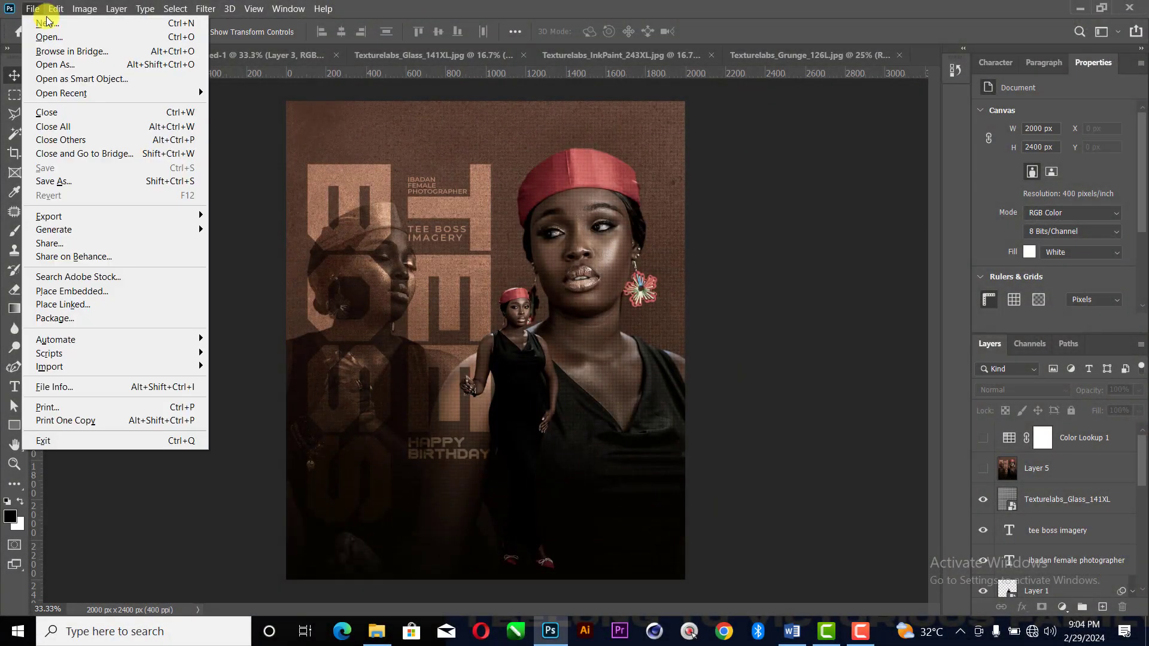
pyautogui.click(80, 27)
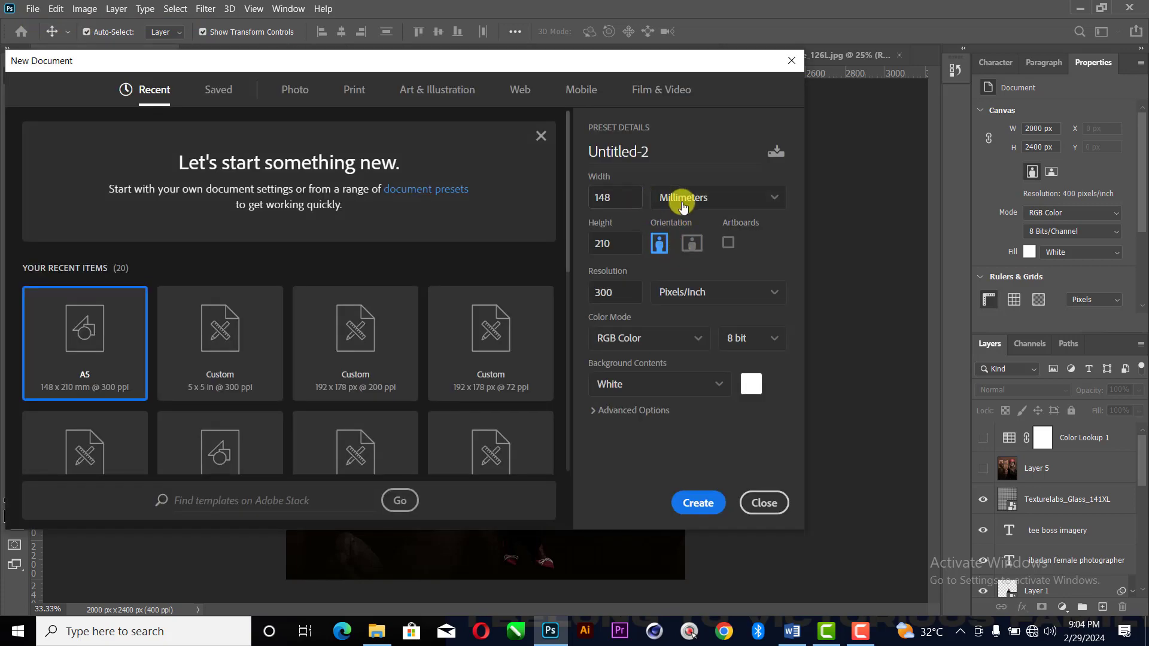
pyautogui.click(683, 201)
pyautogui.click(682, 246)
pyautogui.moveTo(626, 199); pyautogui.dragTo(562, 193)
pyautogui.write('5')
pyautogui.press('Tab')
pyautogui.write('6')
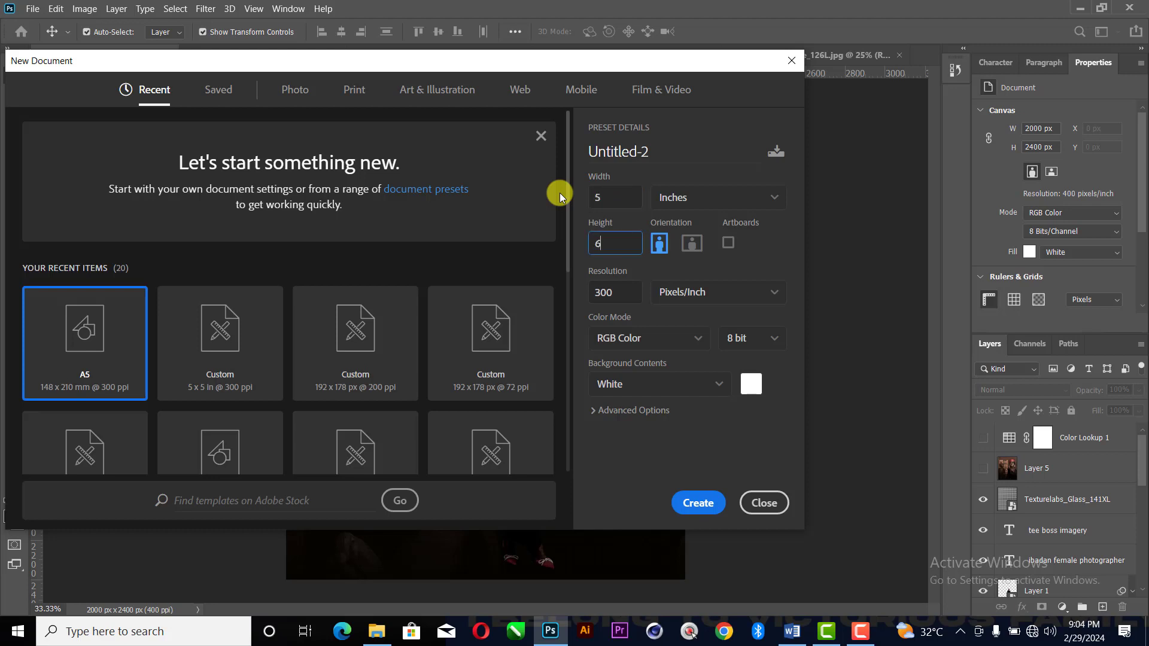
pyautogui.click(709, 505)
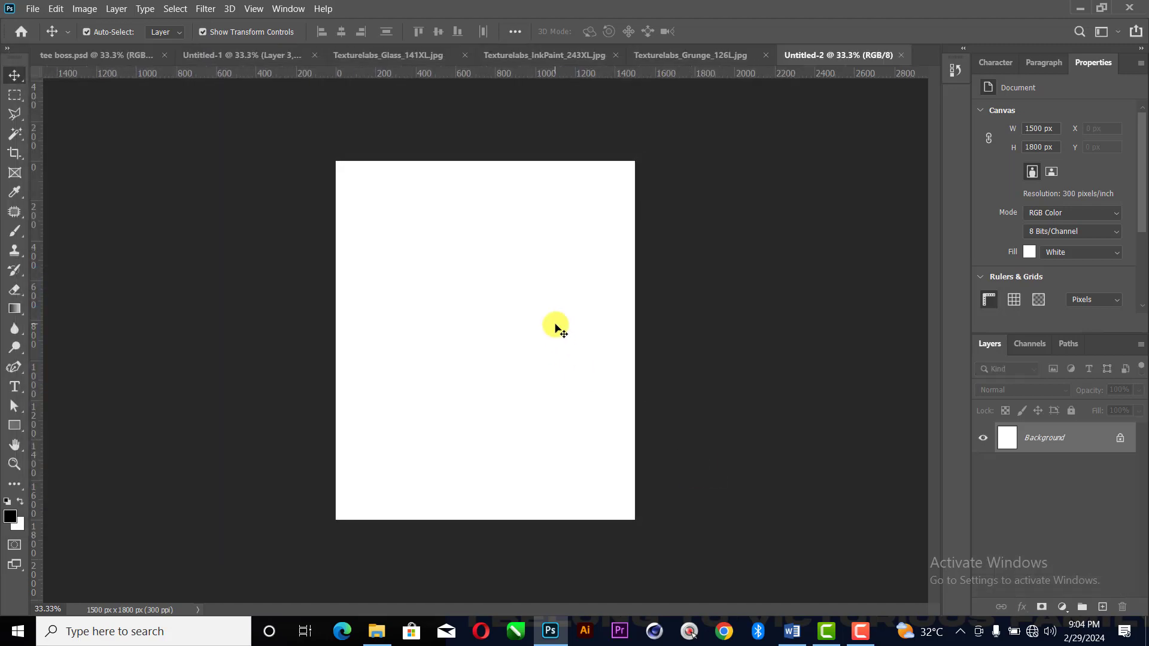
pyautogui.press('z')
pyautogui.rightClick(556, 325)
pyautogui.click(570, 330)
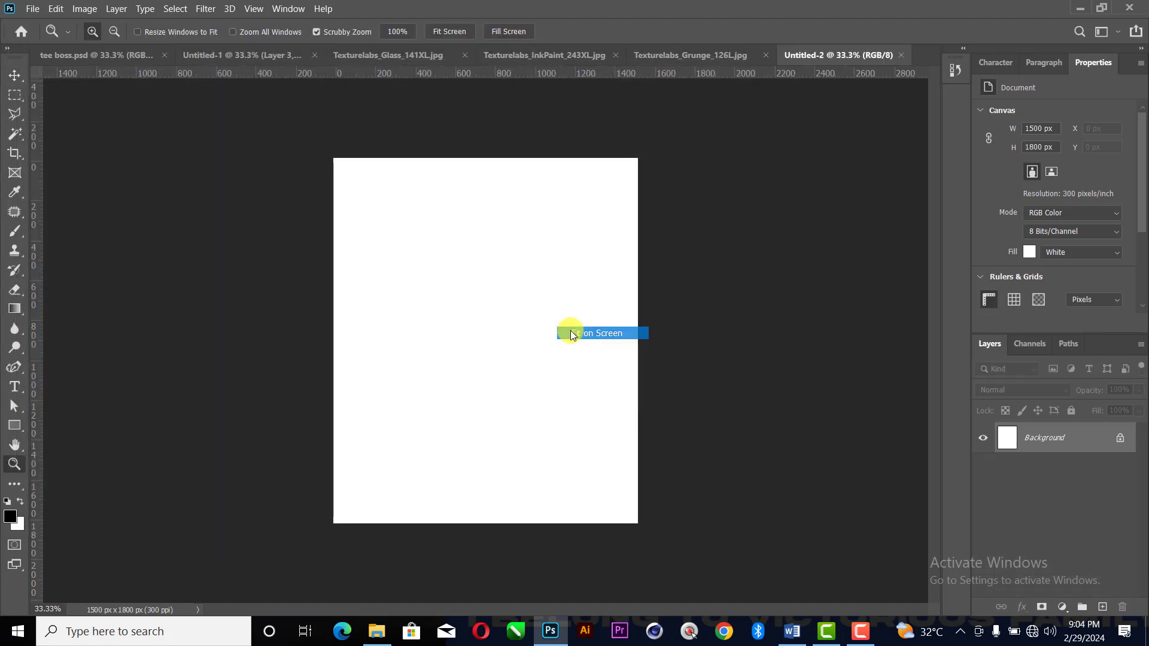
pyautogui.click(16, 73)
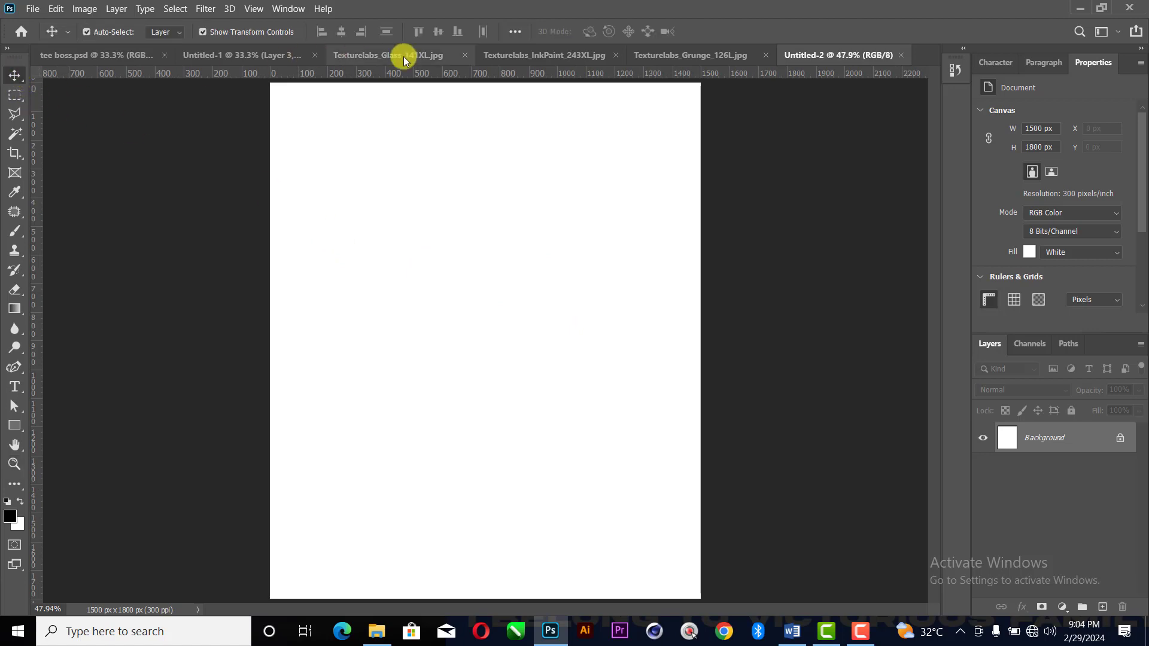
# - Look through the open documents holding the model cut-outs and the glass, ink paint and grunge textures
pyautogui.click(221, 55)
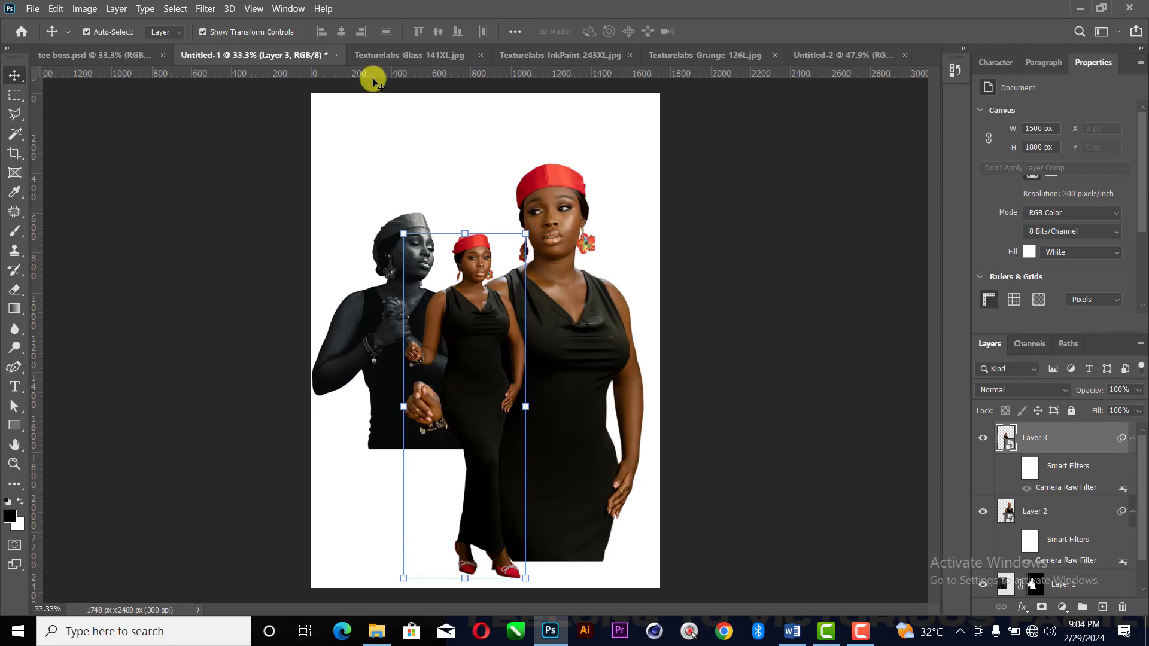
pyautogui.click(383, 55)
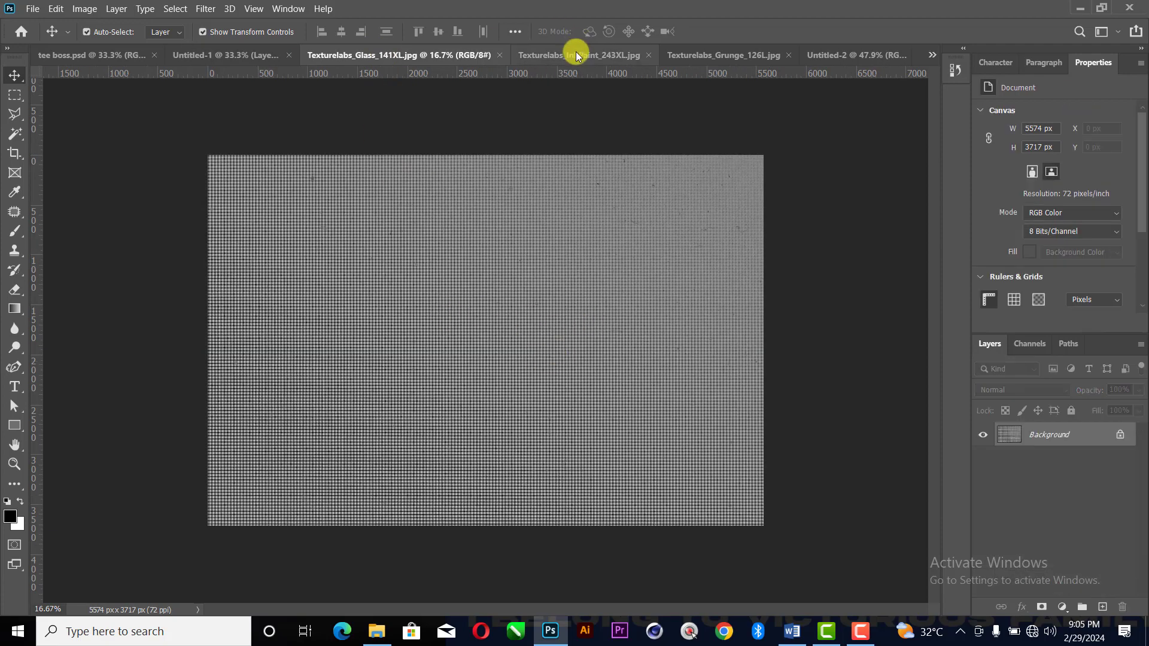
pyautogui.click(575, 54)
pyautogui.click(720, 56)
pyautogui.click(877, 56)
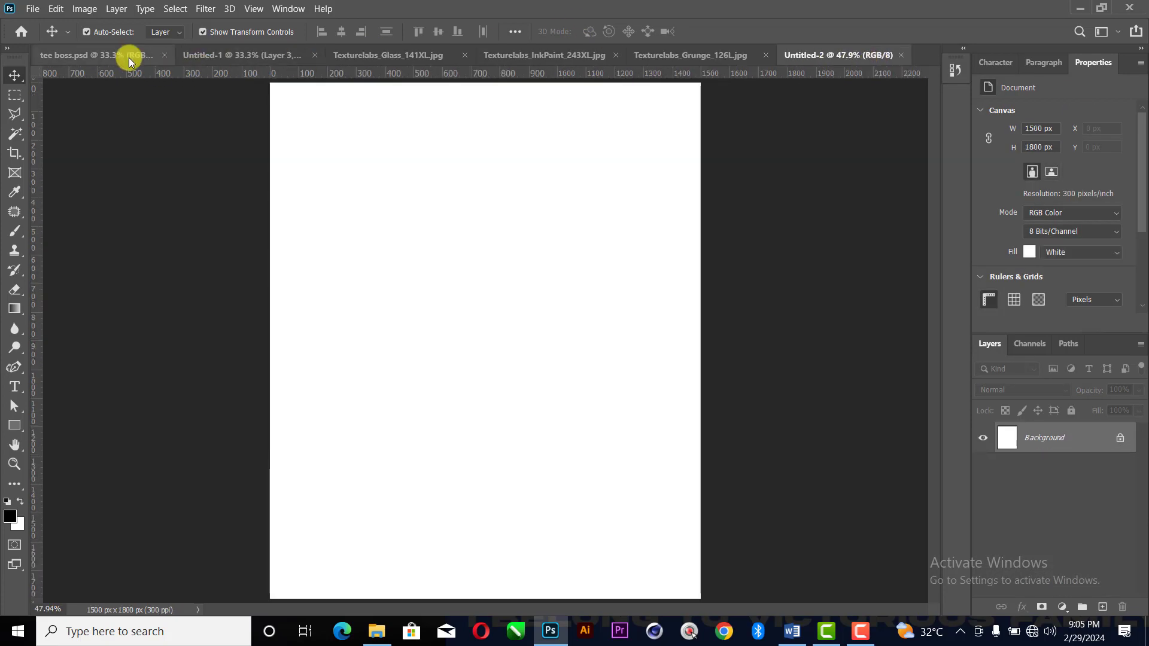
pyautogui.click(130, 59)
pyautogui.click(264, 55)
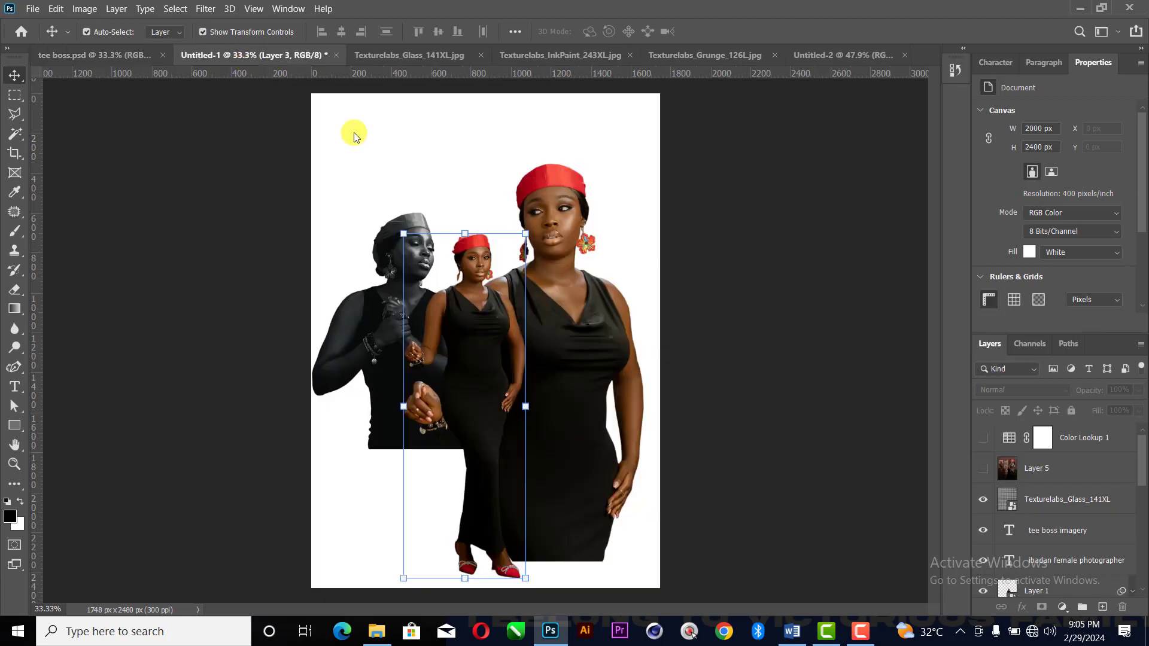
pyautogui.click(861, 55)
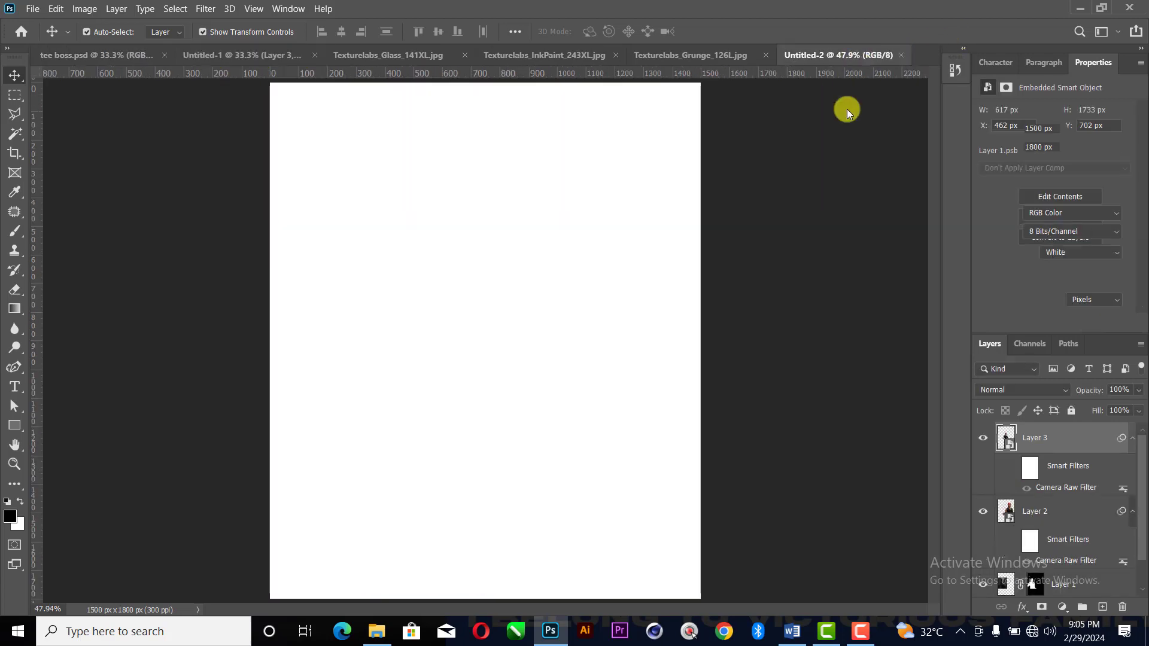
# - Add a linear gradient fill layer at 90° above the background, using the dark-to-medium brown gradient preset
pyautogui.click(1061, 609)
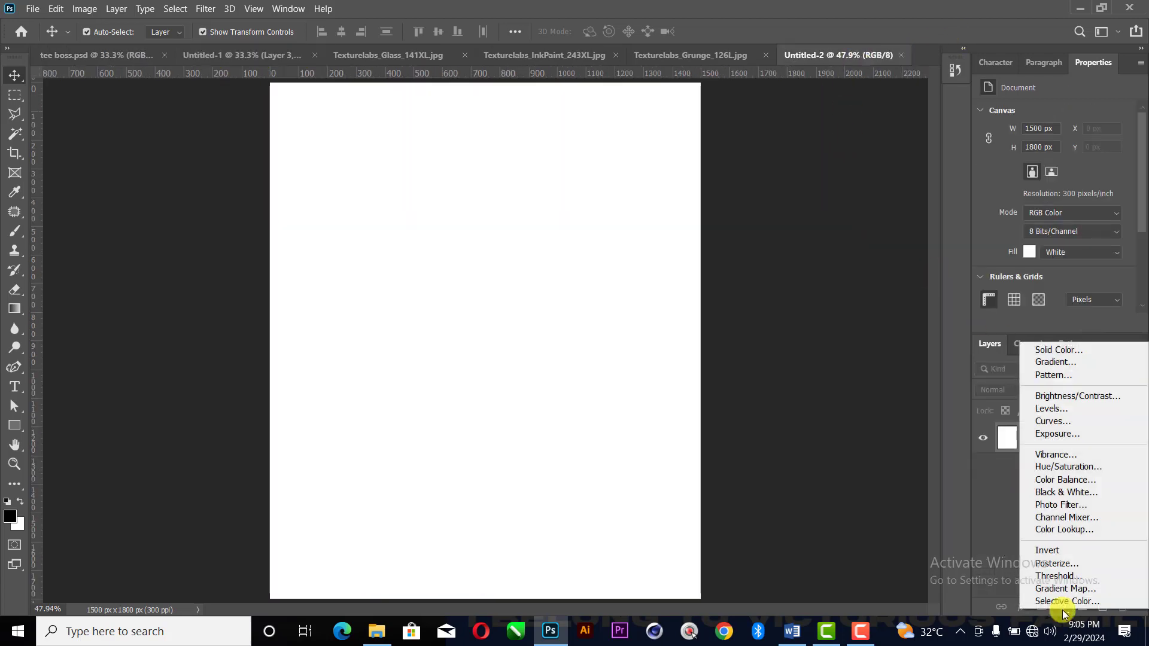
pyautogui.click(1064, 360)
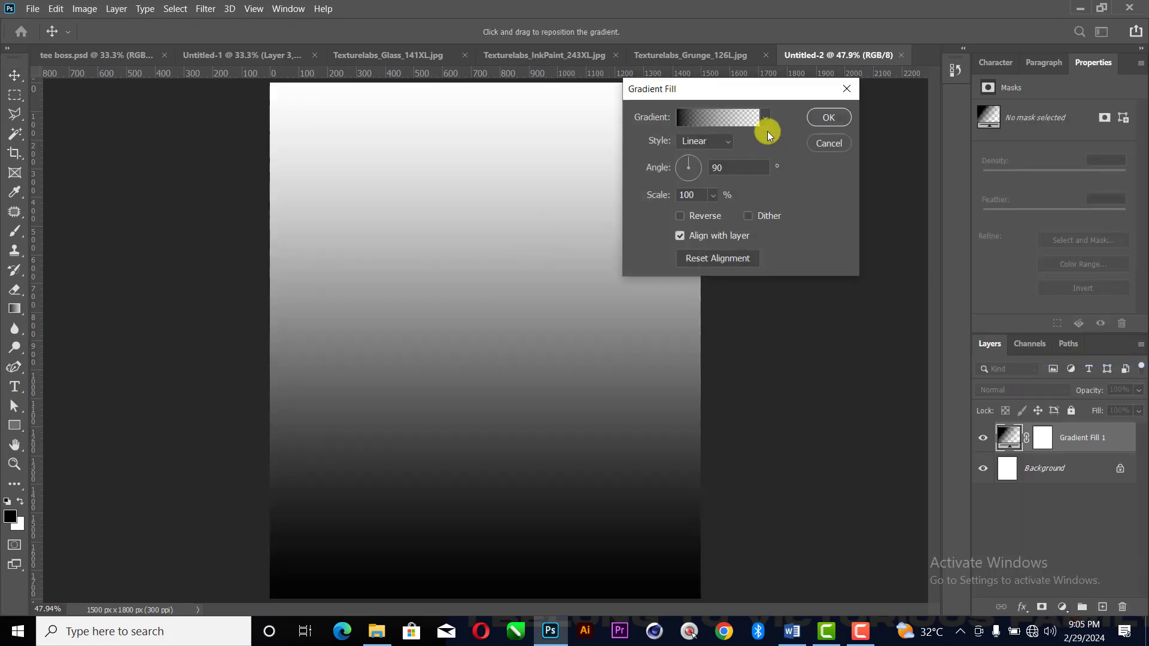
pyautogui.click(730, 117)
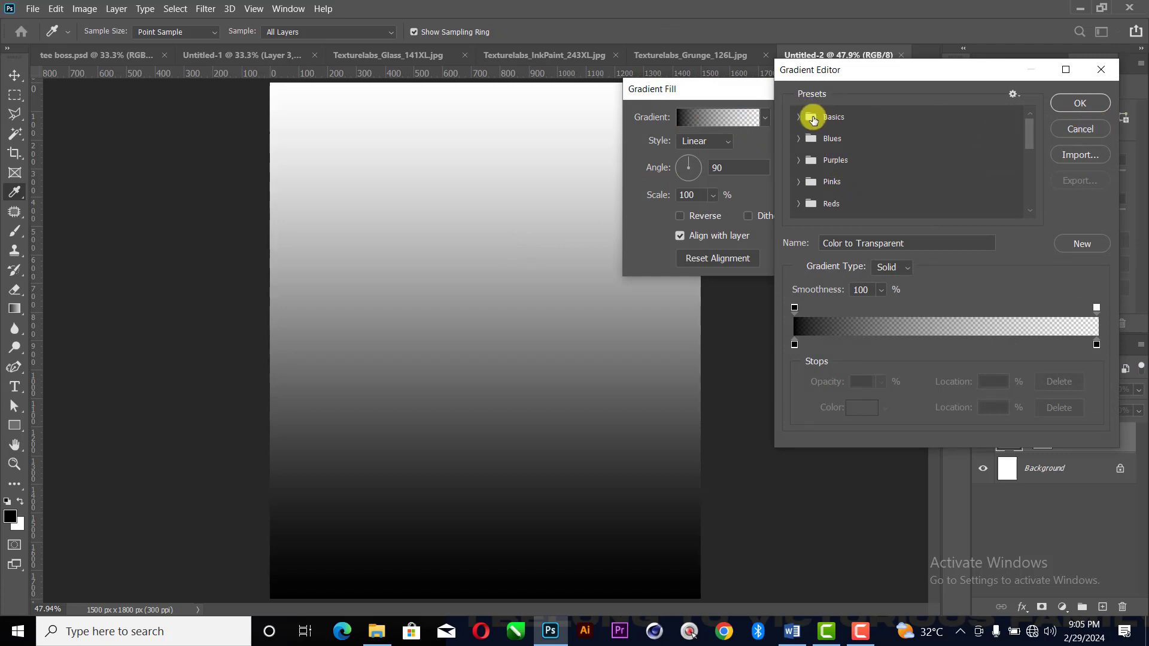
pyautogui.scroll(-5, 846, 182)
pyautogui.click(836, 209)
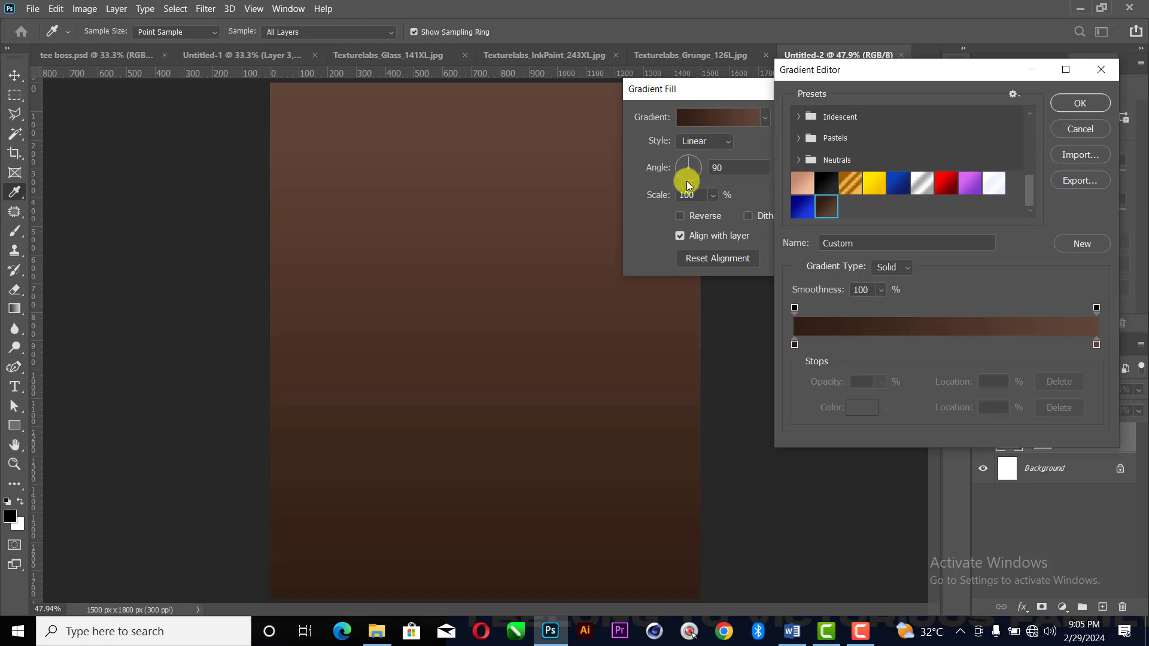
pyautogui.click(1105, 103)
pyautogui.click(839, 115)
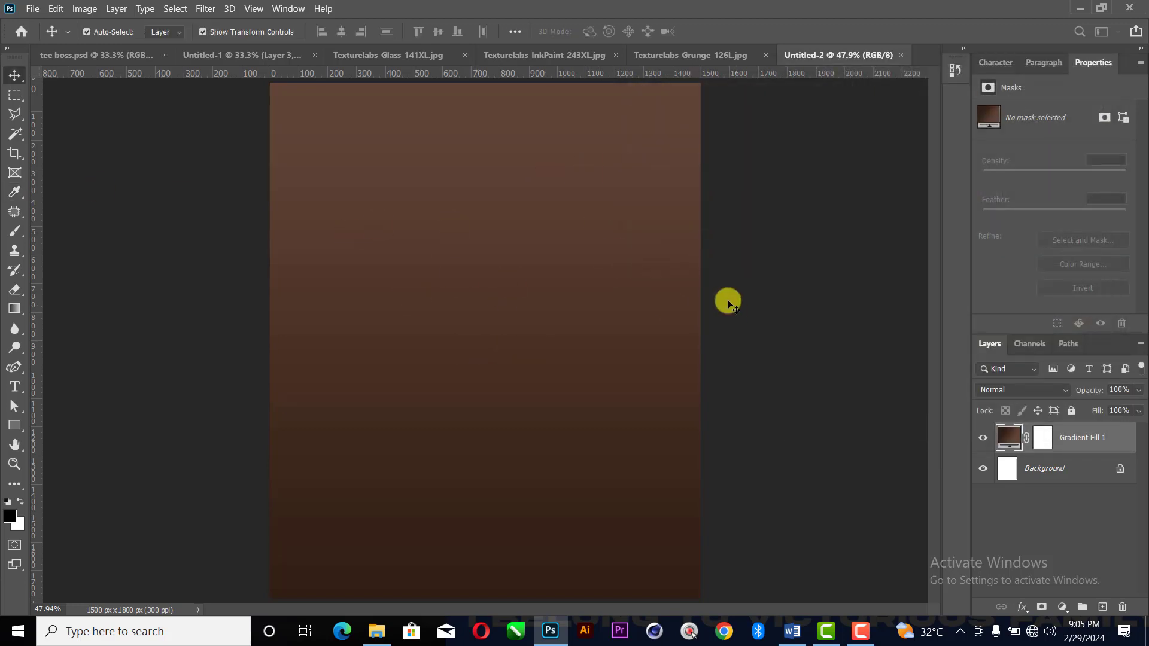
# - Copy the large color cut-out of the model in the red cap from Untitled-1 into Untitled-2
pyautogui.click(189, 54)
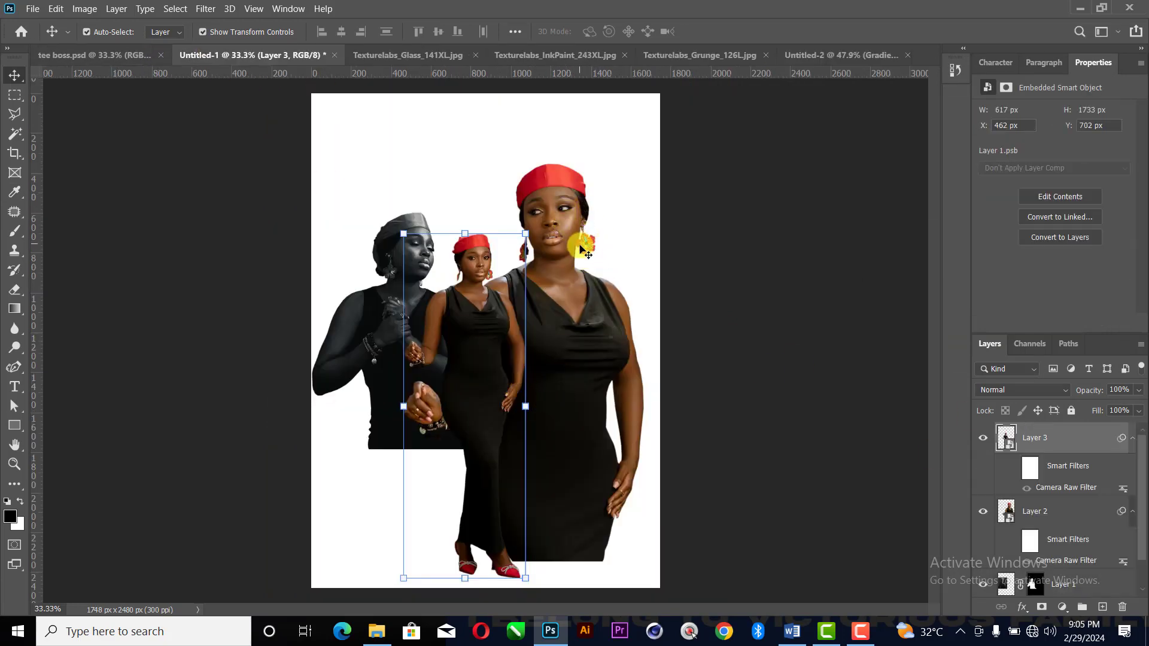
pyautogui.moveTo(594, 351); pyautogui.dragTo(522, 379)
pyautogui.moveTo(564, 293); pyautogui.dragTo(552, 412)
# - Scale the model cut-out to about 35.4% and place her over the right part of the canvas
pyautogui.moveTo(506, 204); pyautogui.dragTo(541, 121)
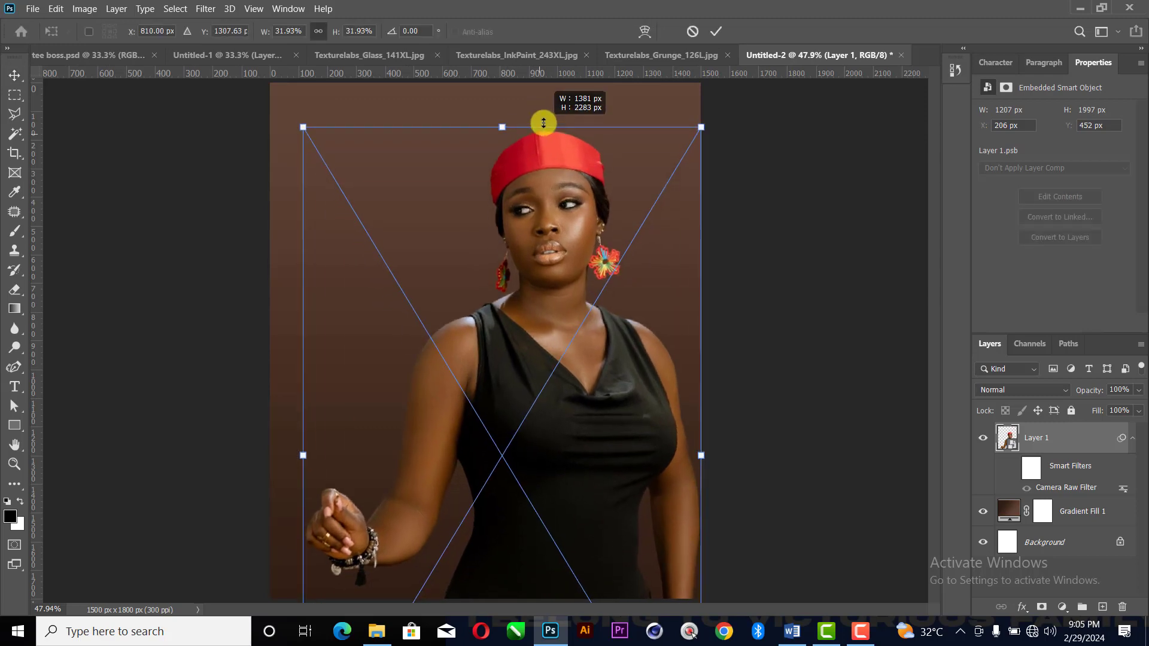
pyautogui.moveTo(526, 285); pyautogui.dragTo(554, 309)
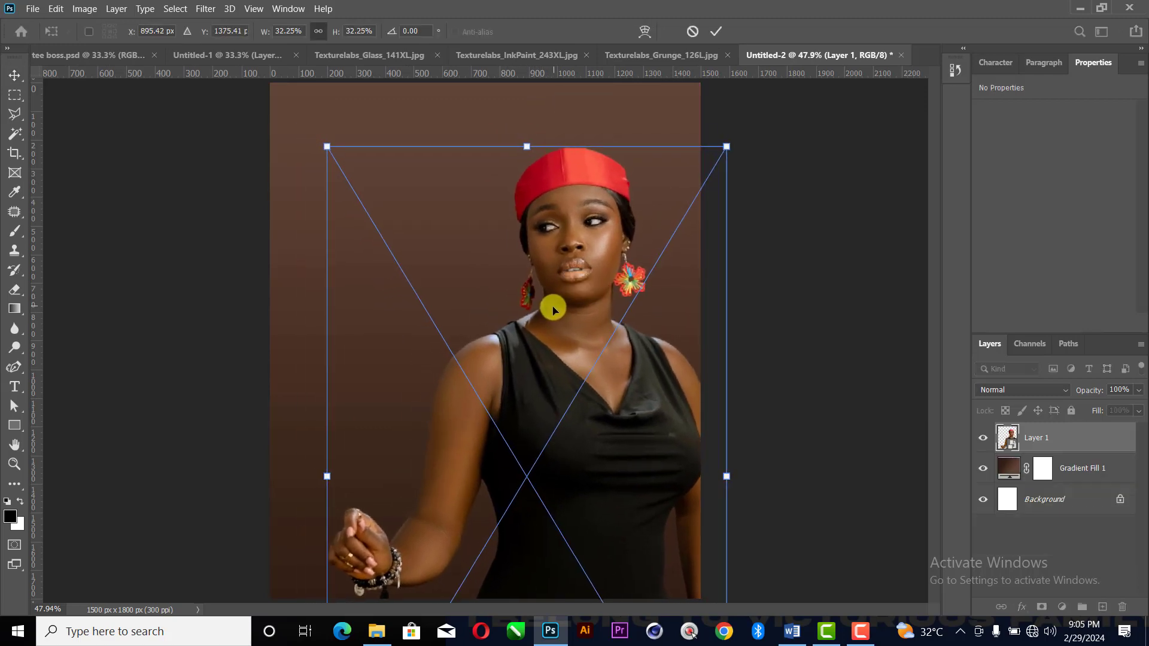
pyautogui.moveTo(554, 377); pyautogui.dragTo(601, 383)
pyautogui.moveTo(518, 173); pyautogui.dragTo(527, 104)
pyautogui.moveTo(566, 262)
pyautogui.mouseDown()
pyautogui.moveTo(587, 264)
pyautogui.moveTo(568, 281)
pyautogui.mouseUp()
pyautogui.click(716, 32)
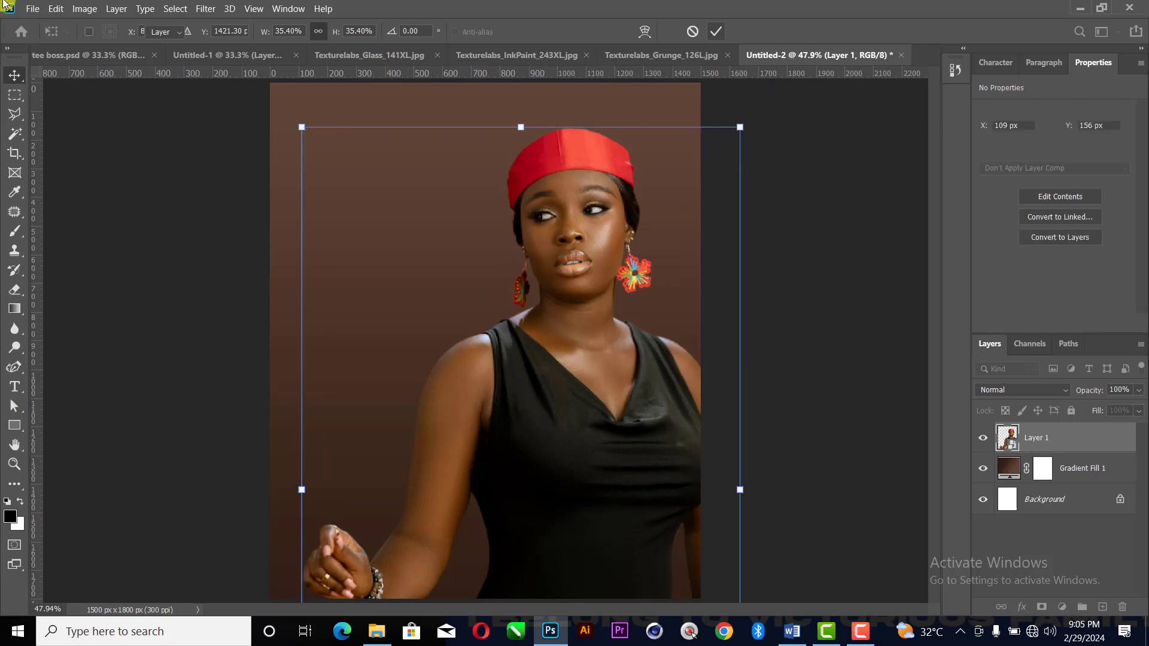
# - Try the saved Colograde.xmp settings on the model layer in the Camera Raw Filter, and discard the changes
pyautogui.hotkey('ctrl', 'alt', 'f')
pyautogui.click(205, 9)
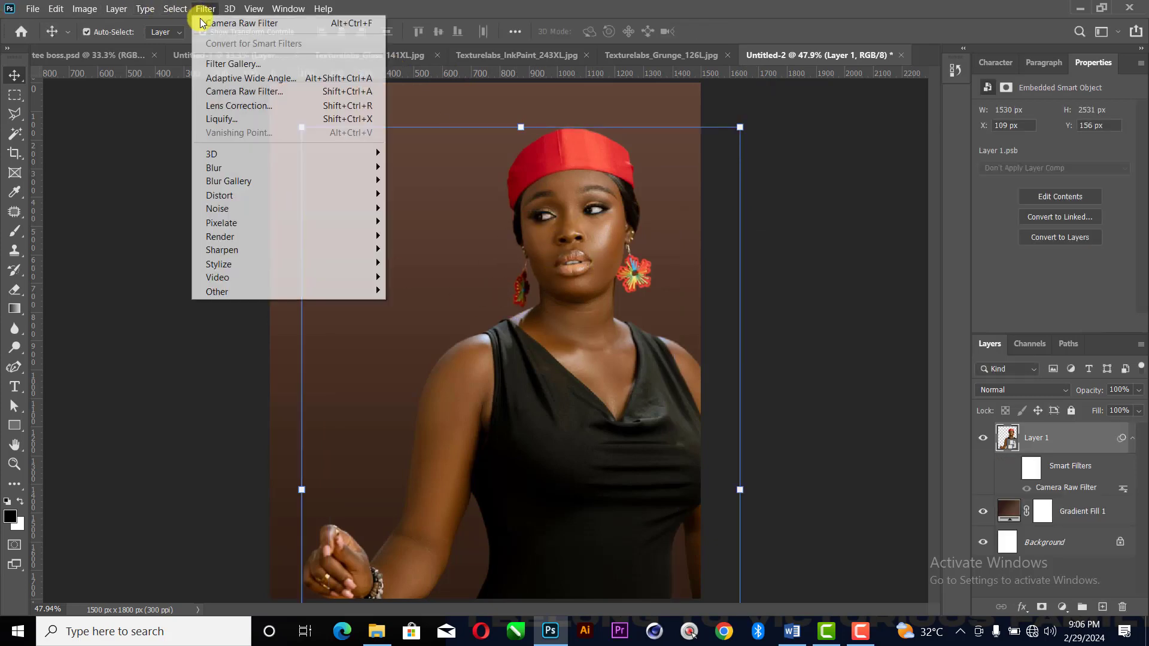
pyautogui.click(267, 94)
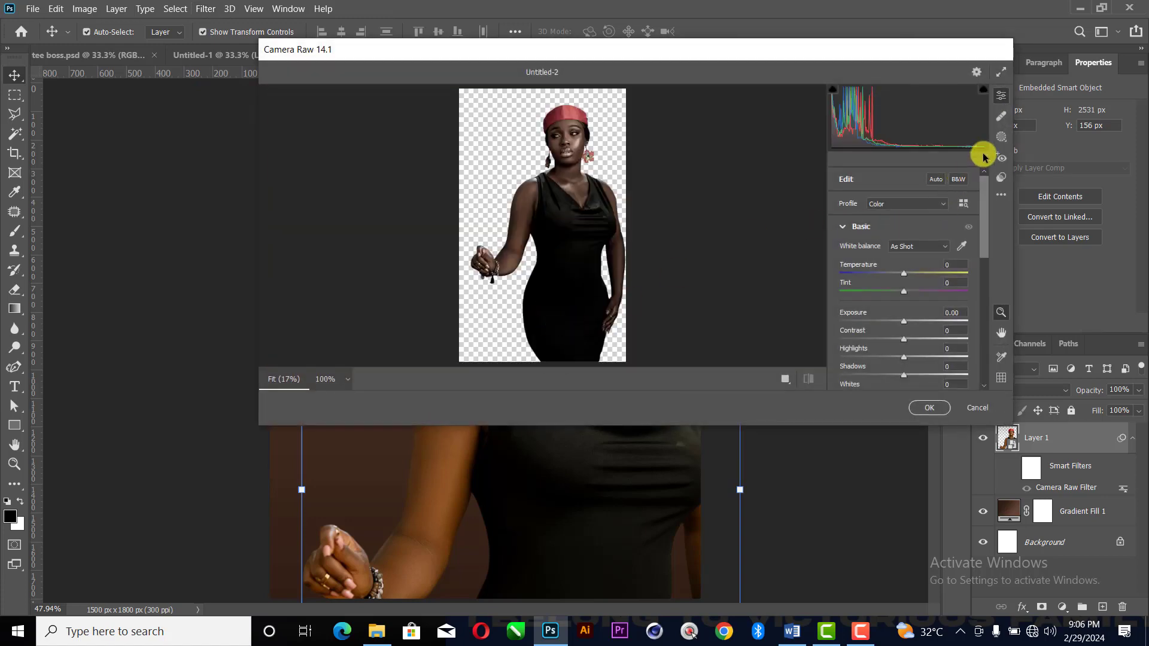
pyautogui.click(1001, 195)
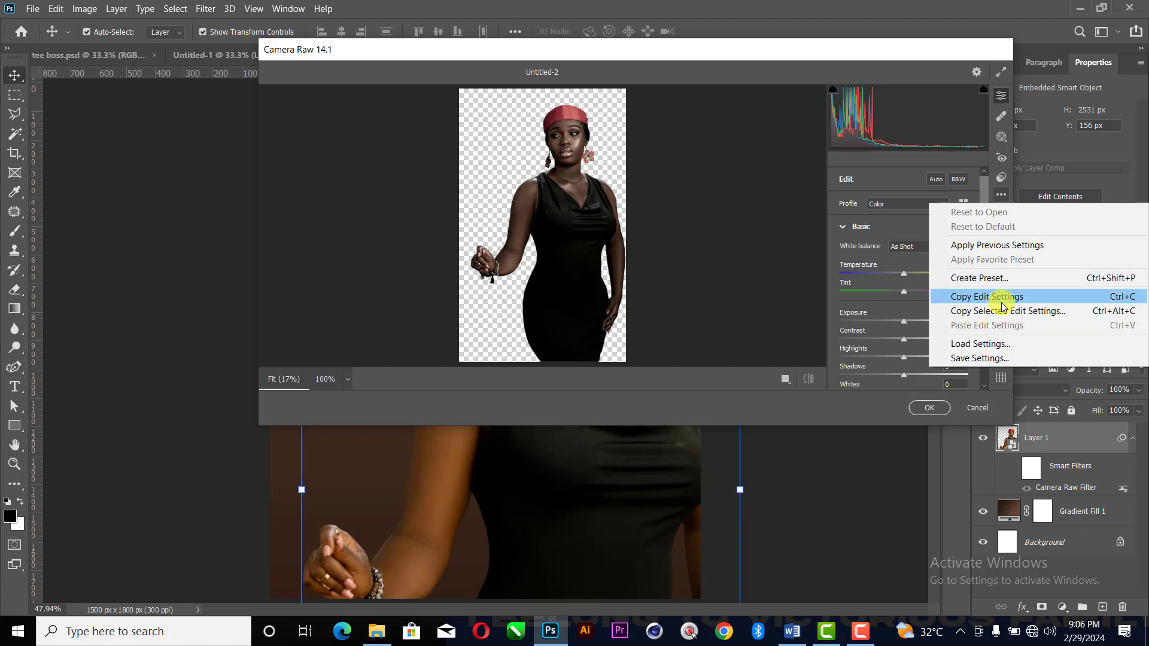
pyautogui.click(995, 345)
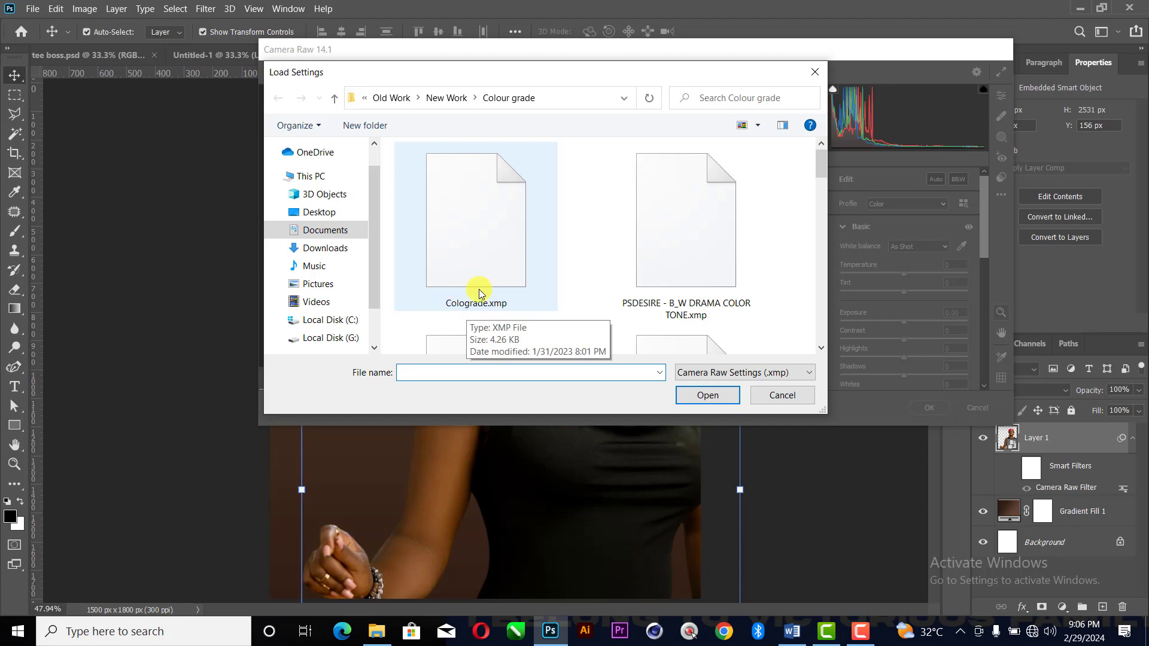
pyautogui.click(482, 235)
pyautogui.click(700, 394)
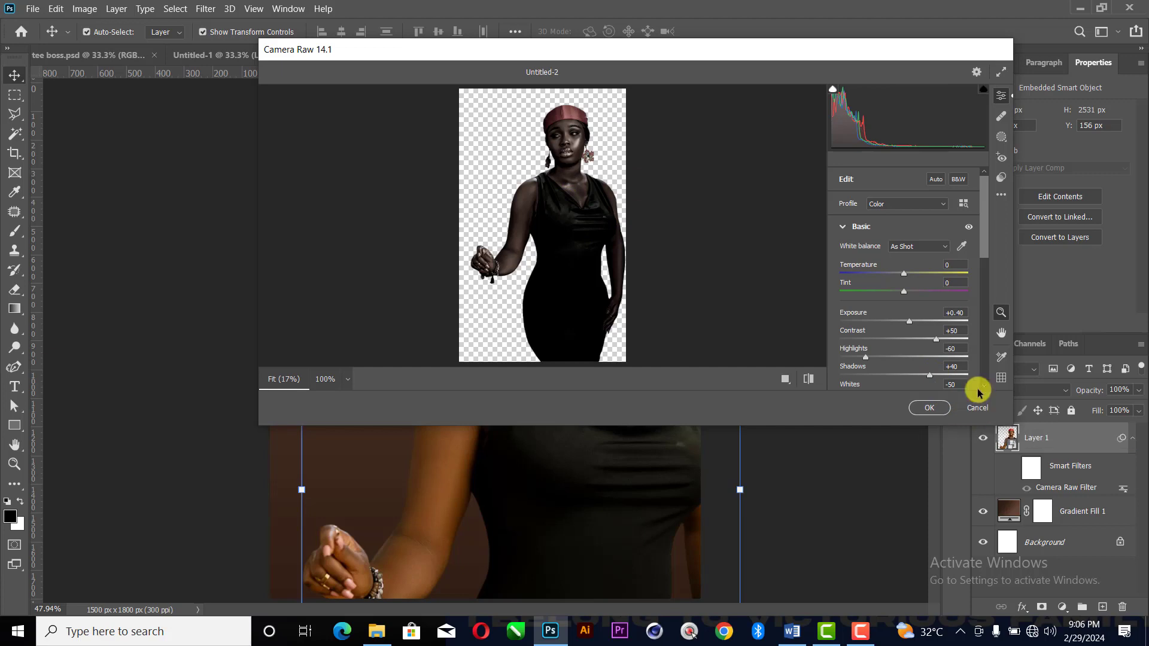
pyautogui.click(976, 409)
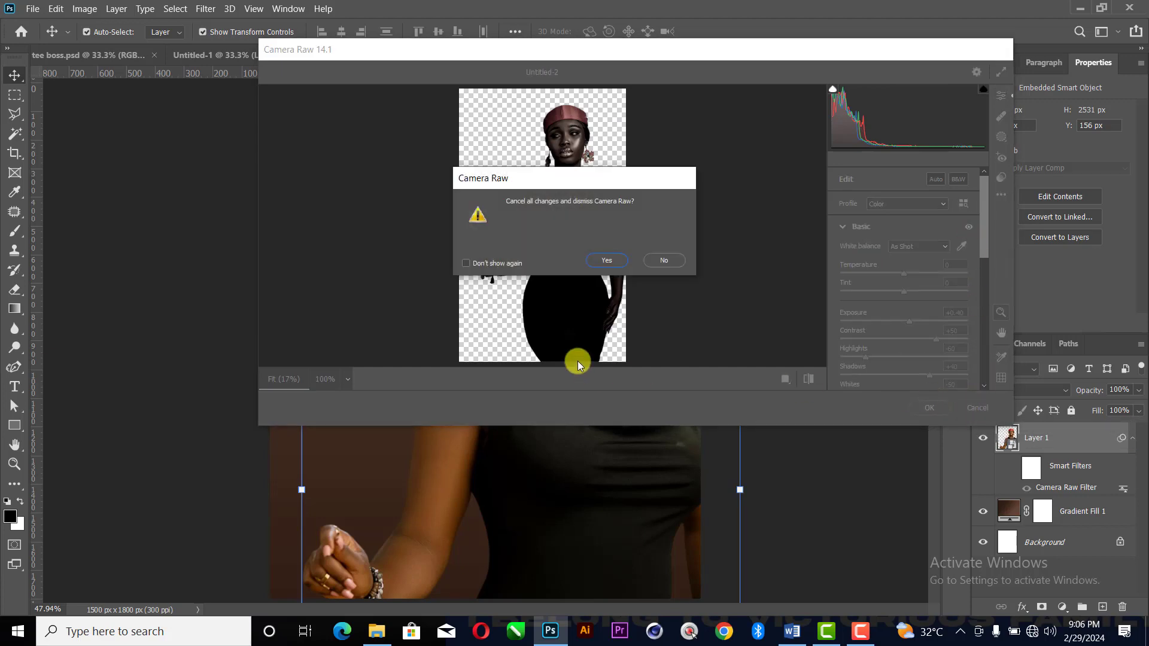
pyautogui.click(618, 264)
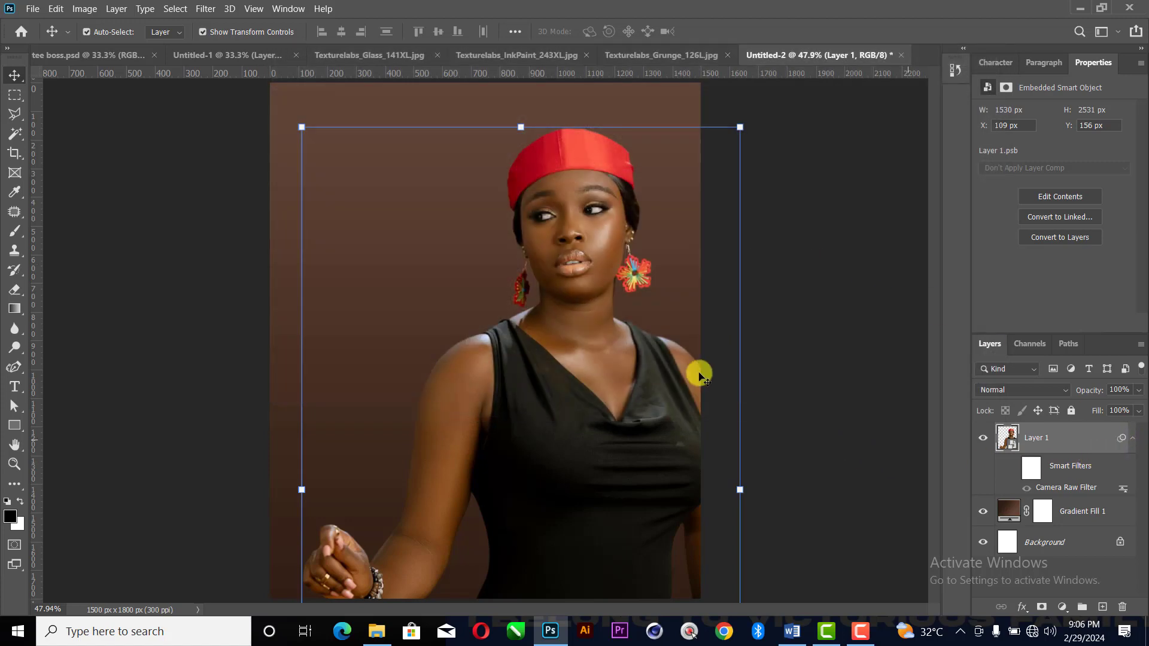
# - Turn on the smart filters of the model layer, Layer 1
pyautogui.click(1012, 470)
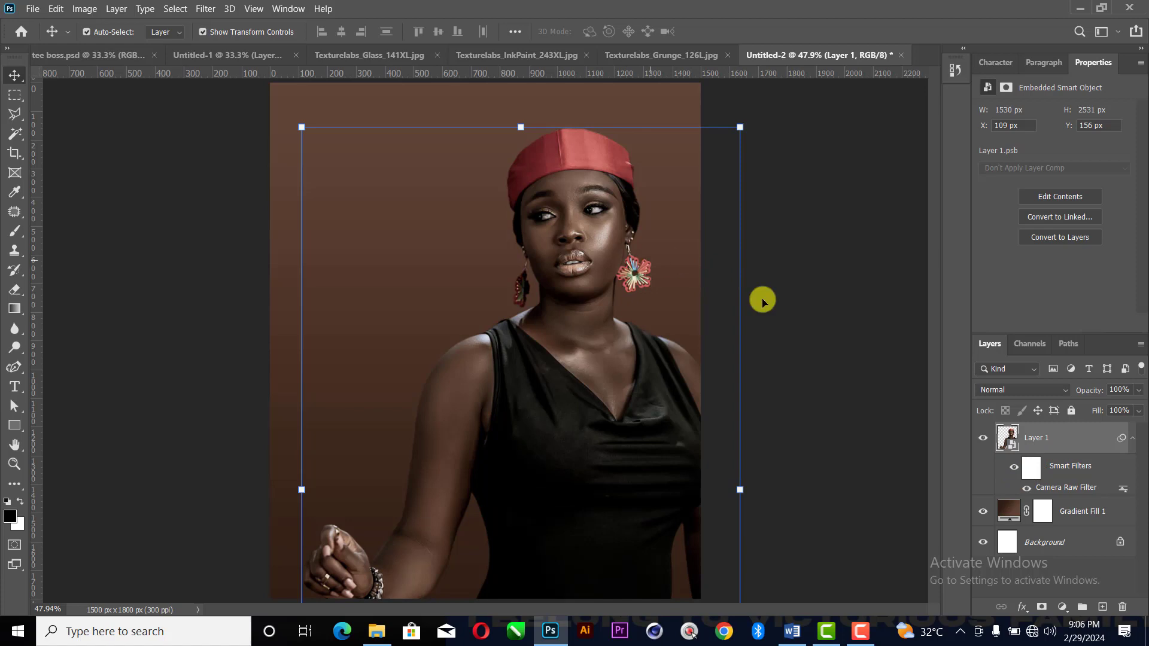
# - Add a second gradient fill layer directly above Gradient Fill 1, using the peach gradient preset from Basics
pyautogui.click(1010, 509)
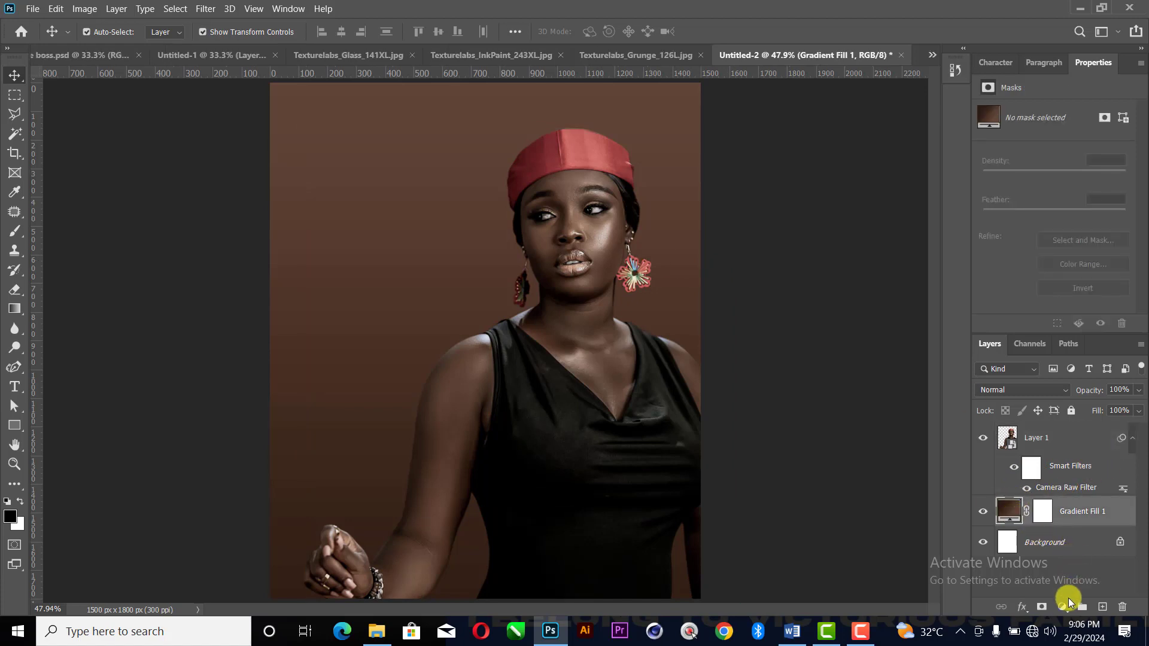
pyautogui.click(1065, 602)
pyautogui.click(1084, 360)
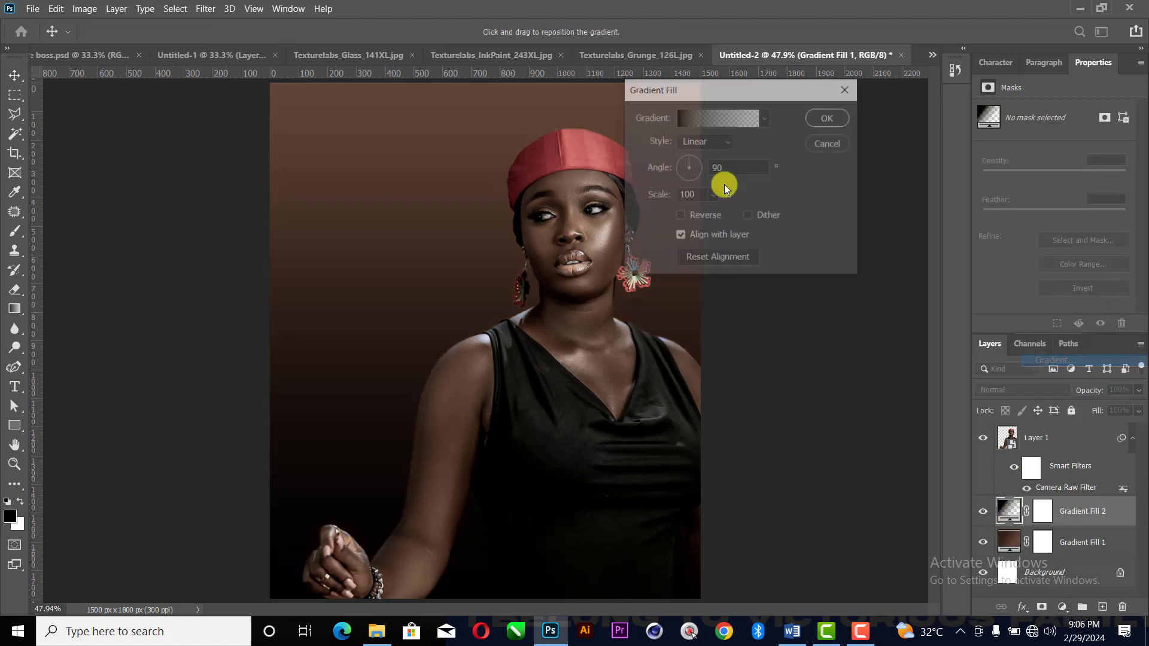
pyautogui.click(702, 120)
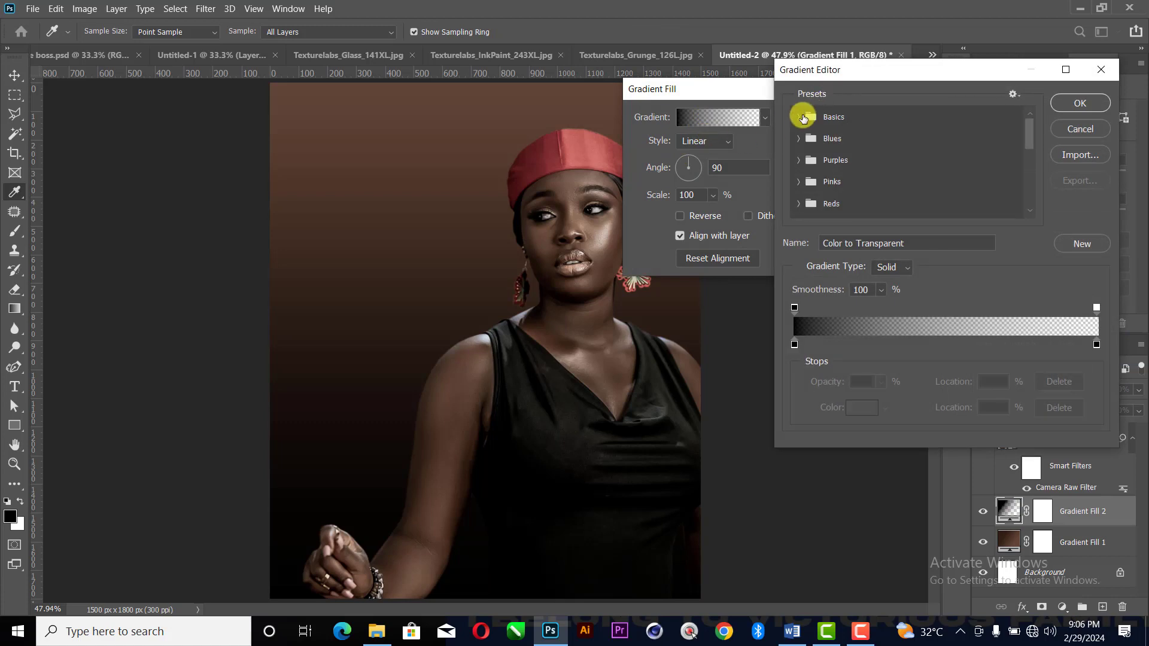
pyautogui.click(803, 118)
pyautogui.click(839, 137)
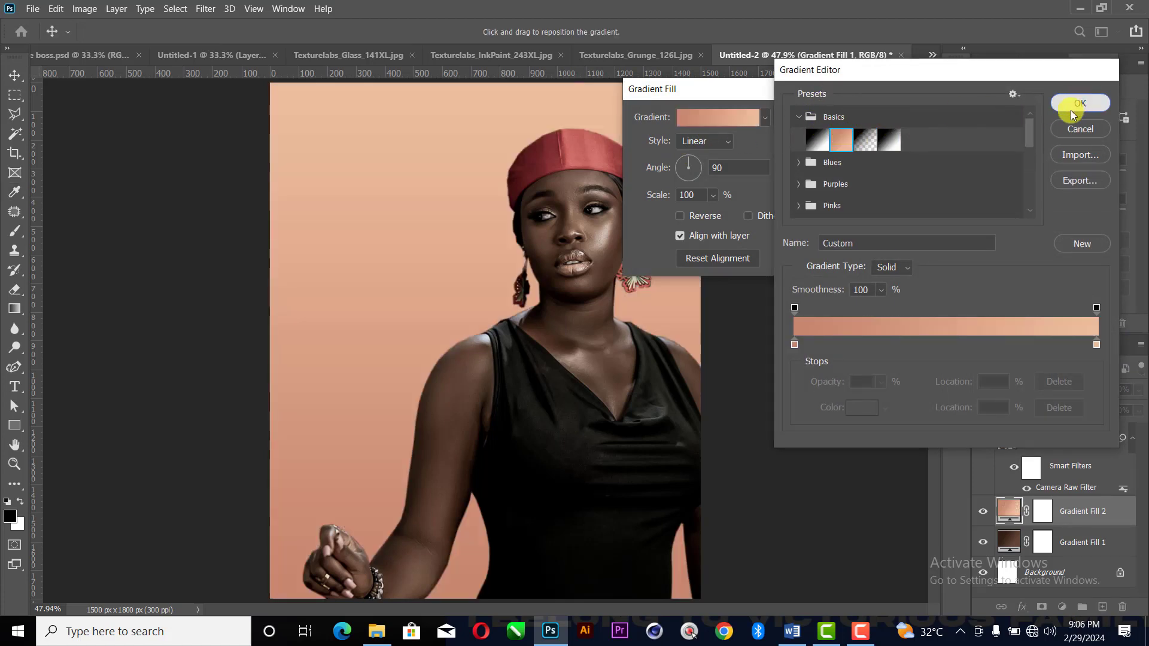
pyautogui.click(1073, 113)
# - Set the new gradient's starting color stop at location 0 to brown #5c3e30, sampled from the model's face
pyautogui.click(733, 123)
pyautogui.click(794, 346)
pyautogui.click(861, 407)
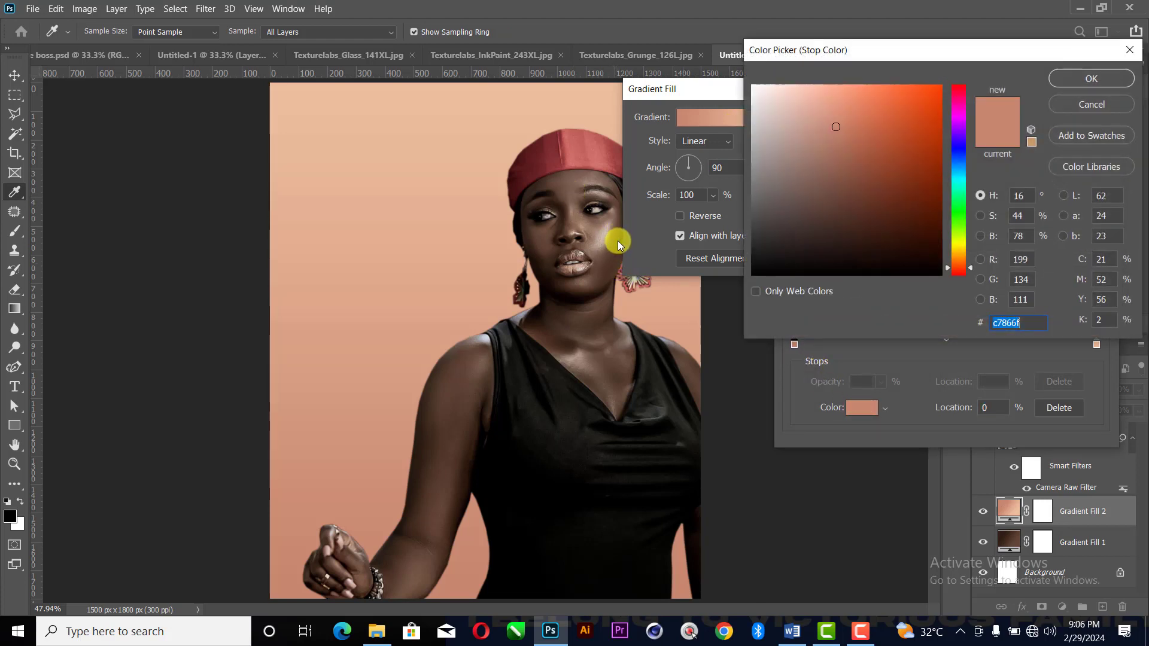
pyautogui.click(618, 245)
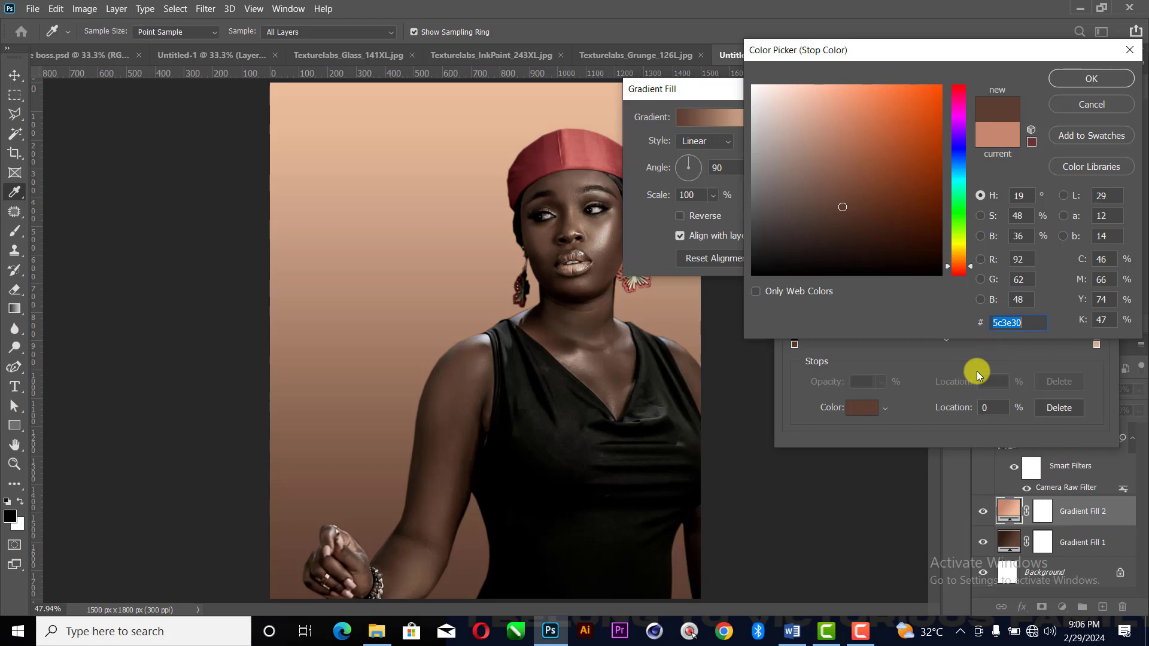
pyautogui.click(1090, 79)
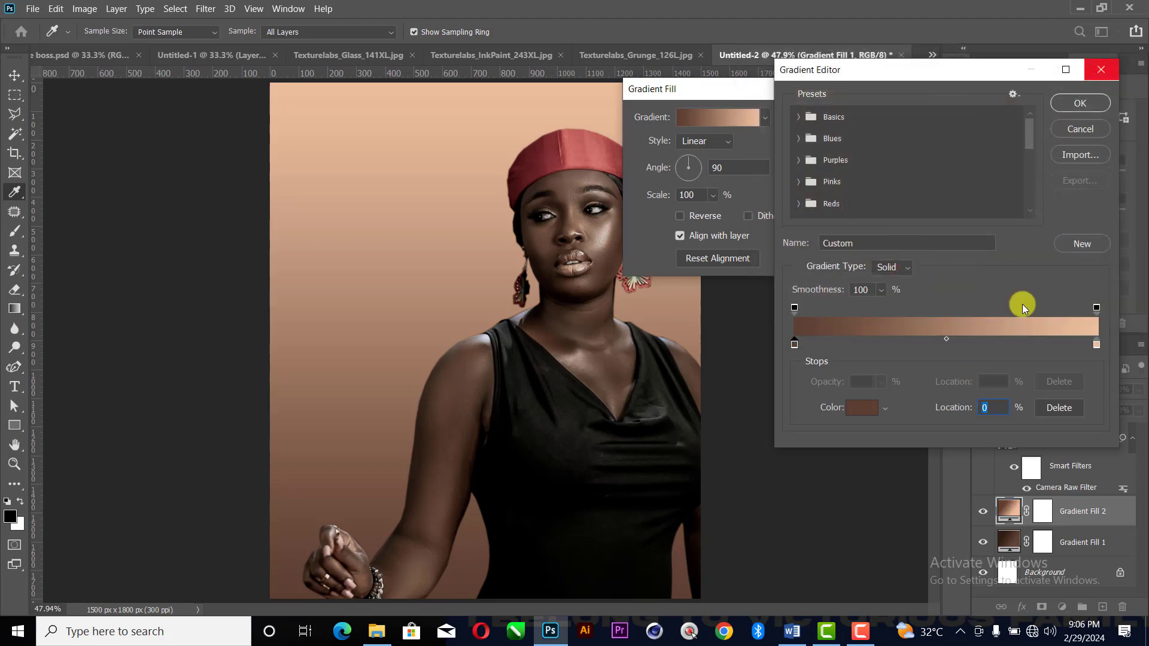
# - Set the second gradient's ending color stop at location 100 to brown #795f4e, sampled from the model's cheek, and accept the gradient fill
pyautogui.click(1094, 345)
pyautogui.click(867, 407)
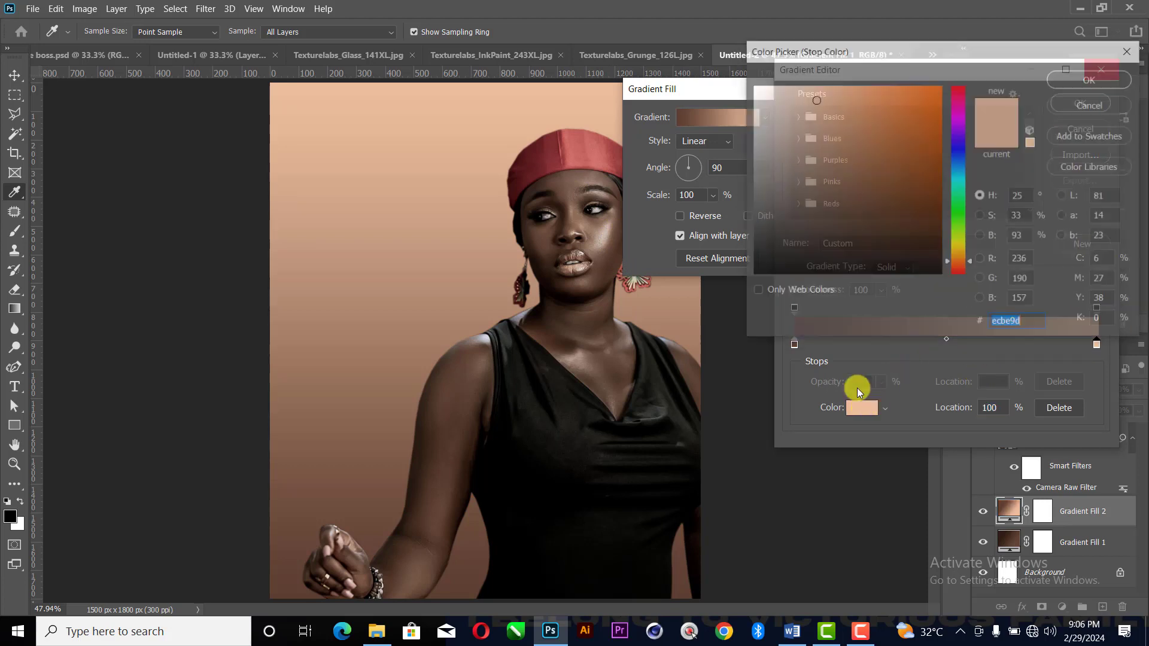
pyautogui.click(598, 242)
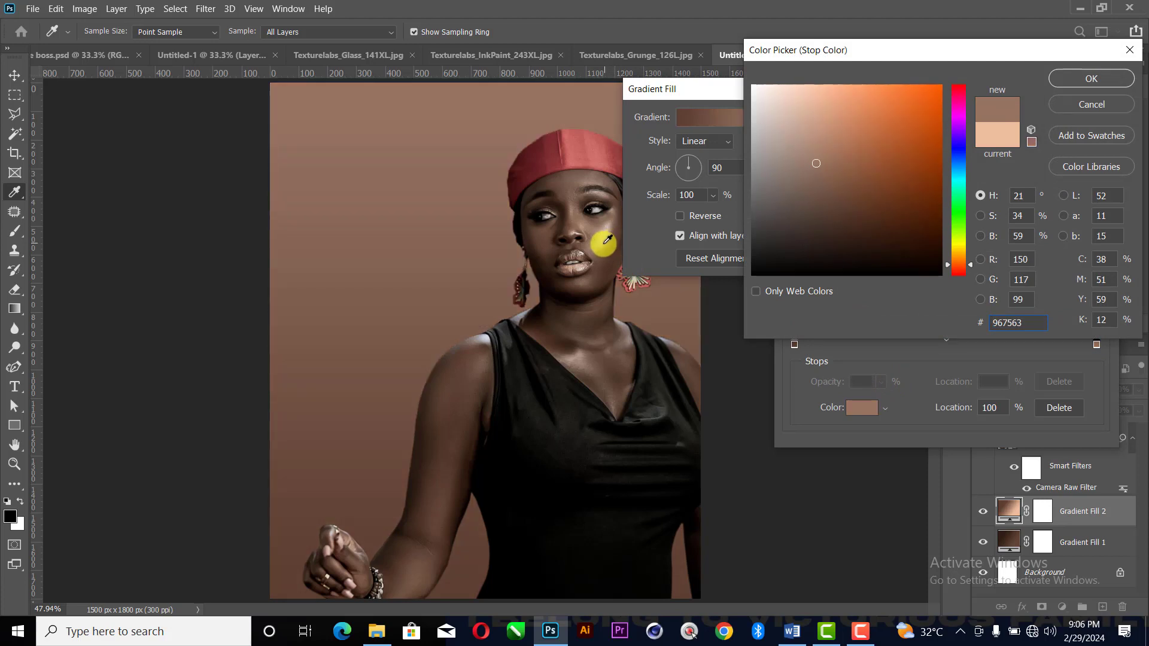
pyautogui.click(605, 239)
pyautogui.click(609, 247)
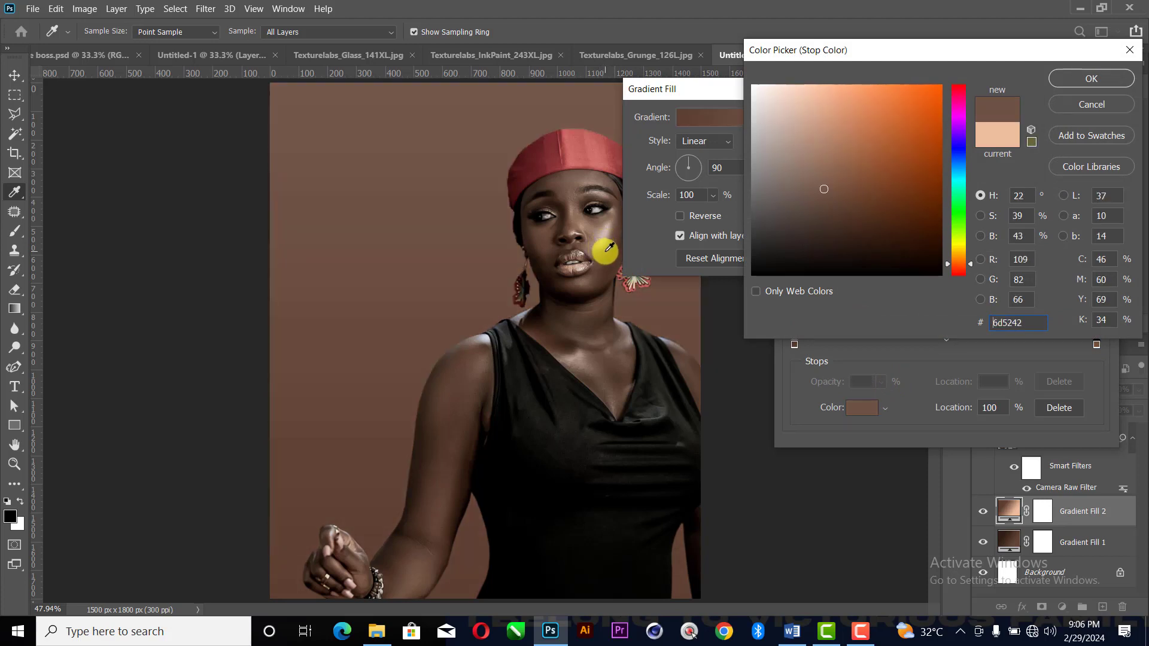
pyautogui.click(599, 249)
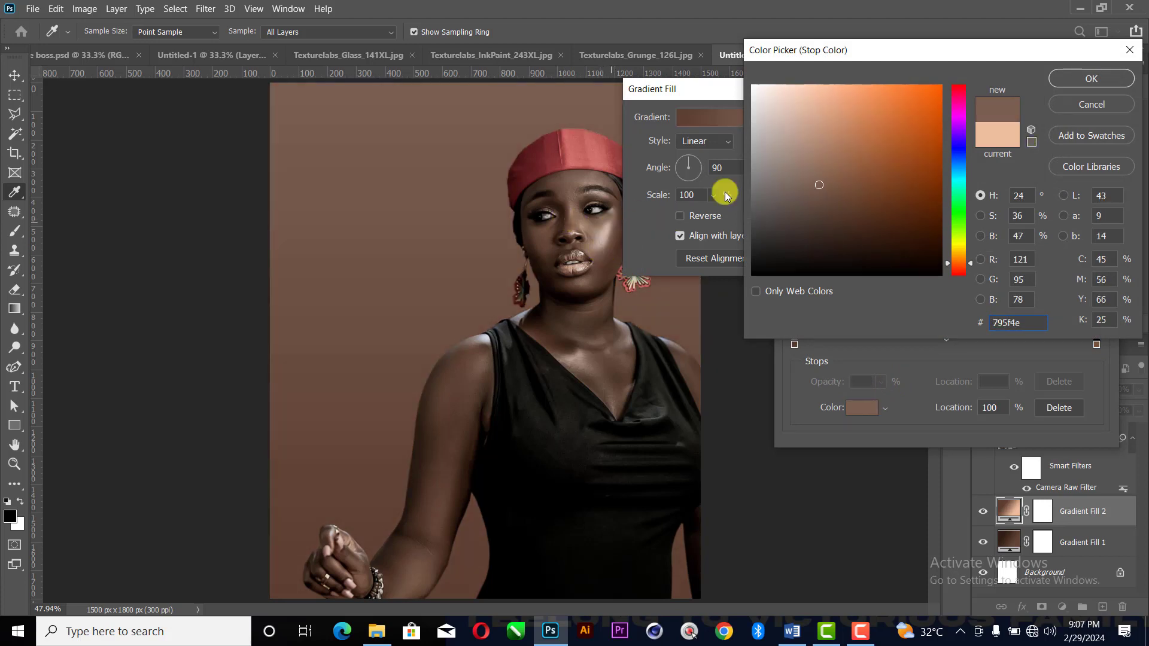
pyautogui.click(1121, 85)
pyautogui.click(1080, 105)
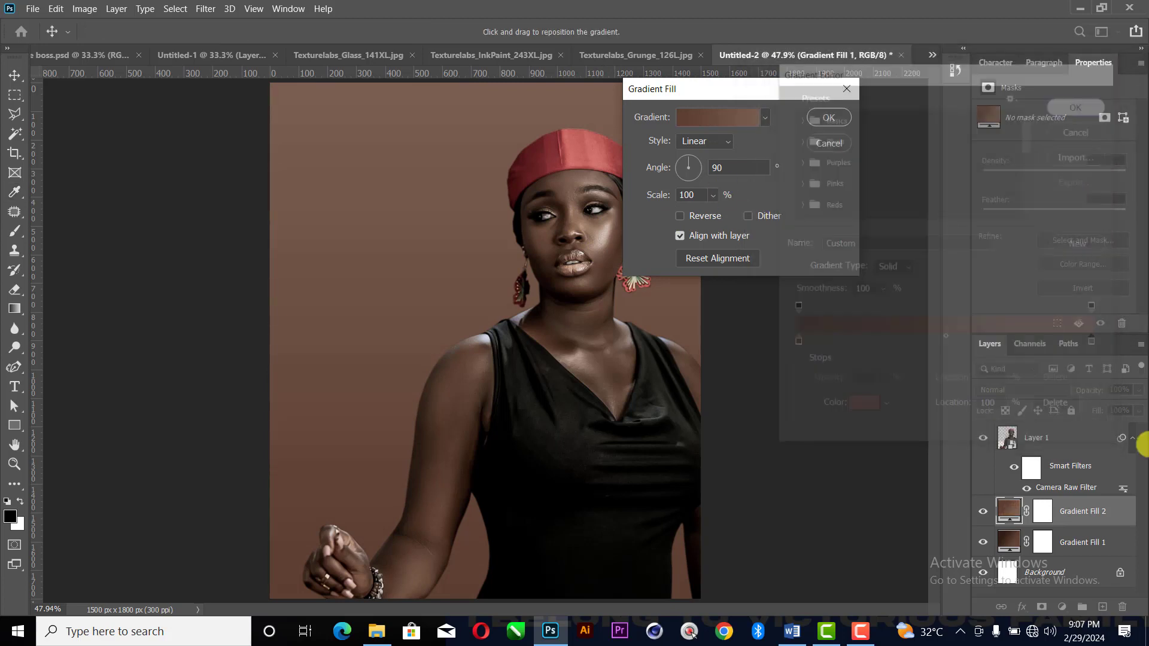
pyautogui.click(830, 119)
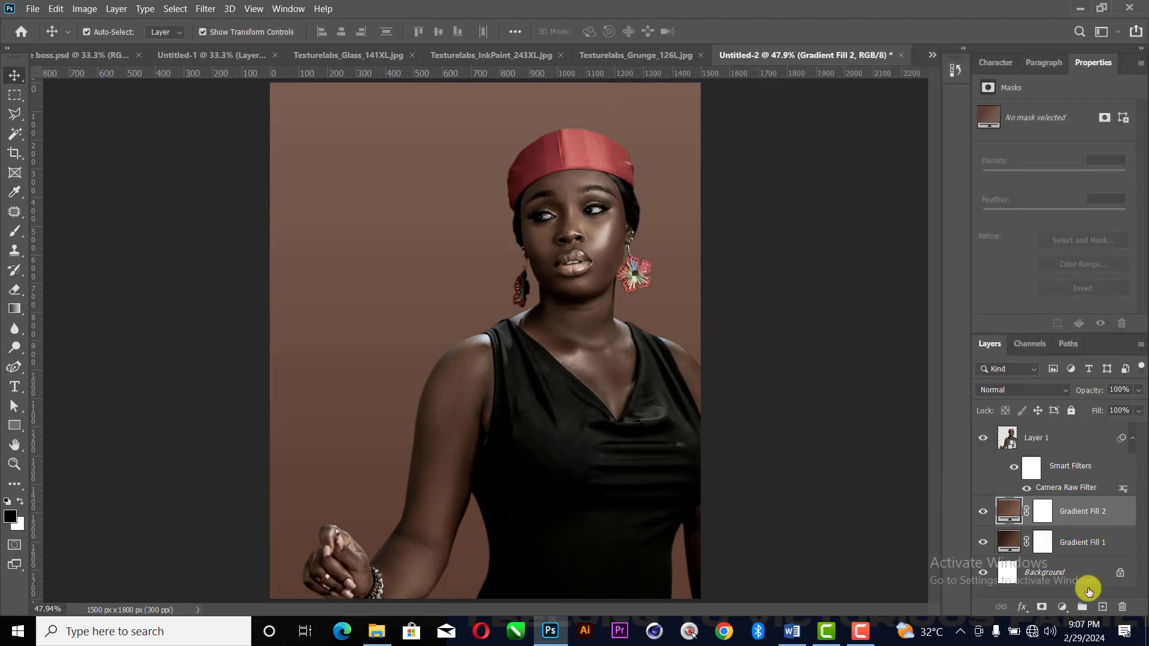
# - Hide the Gradient Fill 2 layer and select the model layer, Layer 1
pyautogui.click(983, 511)
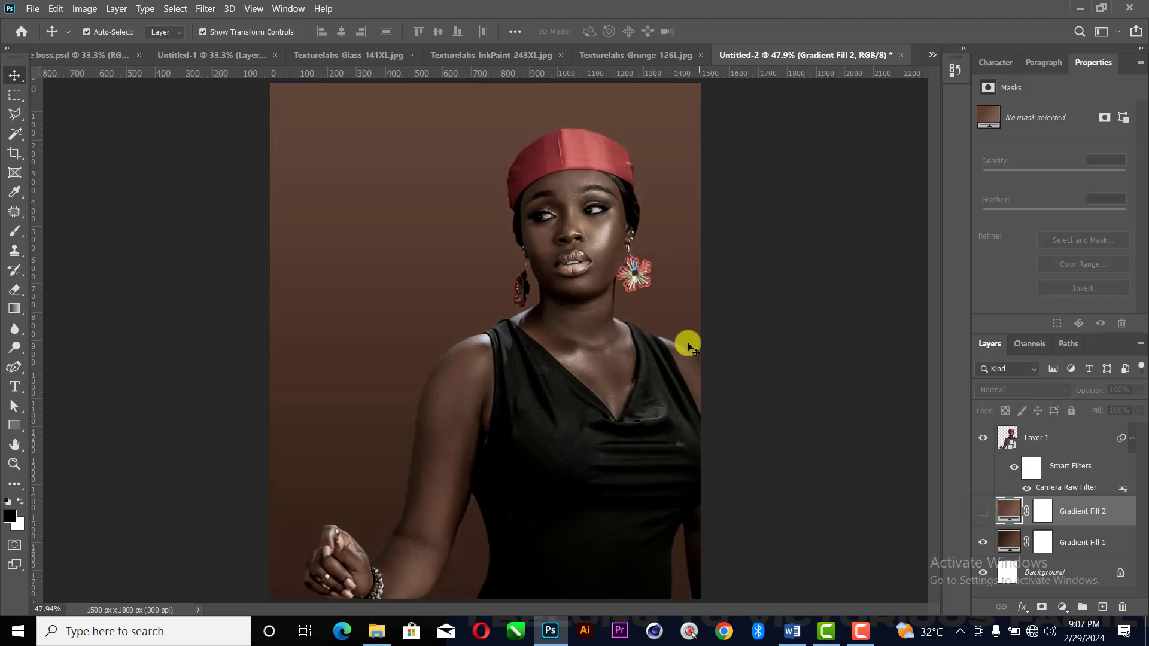
pyautogui.click(802, 250)
pyautogui.click(1091, 452)
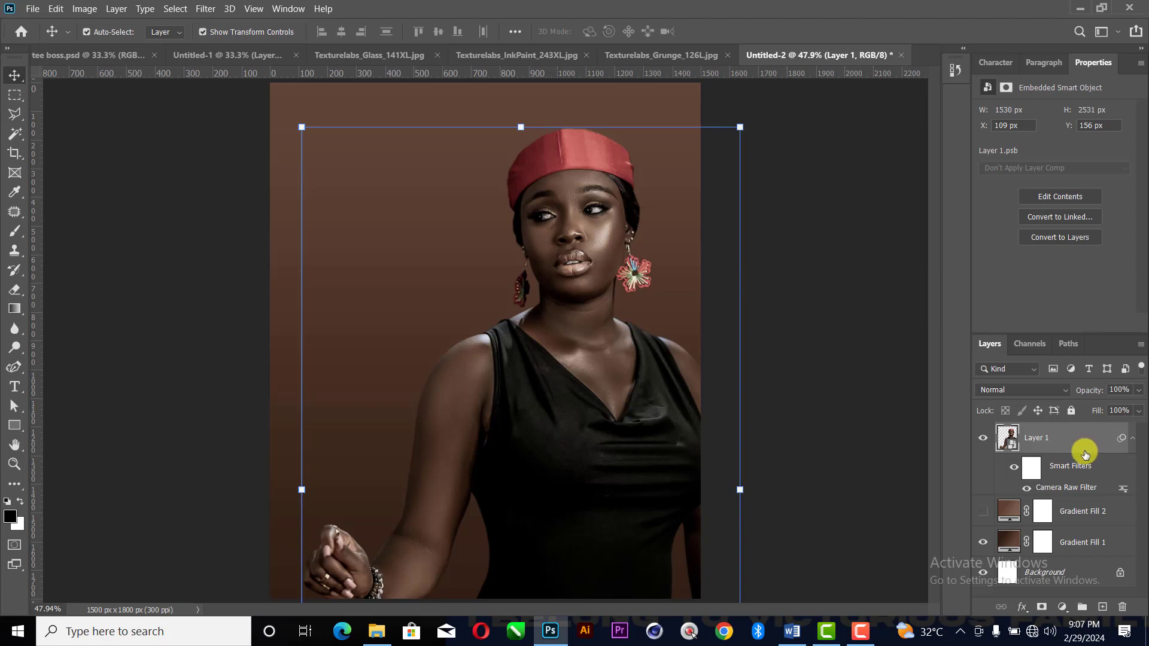
# - Bring the grayscale model cut-out from Untitled-1 into the flyer above Layer 1, placing it at the lower left of the canvas
pyautogui.moveTo(981, 433); pyautogui.dragTo(559, 287)
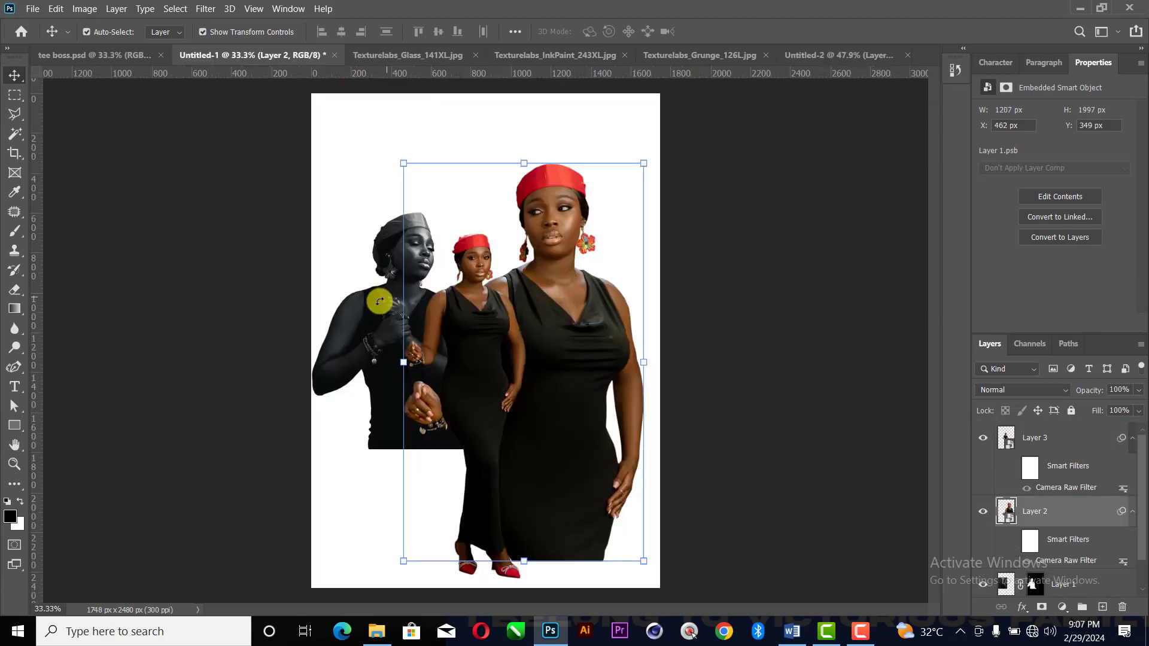
pyautogui.click(356, 329)
pyautogui.moveTo(375, 317); pyautogui.dragTo(407, 422)
pyautogui.moveTo(449, 336); pyautogui.dragTo(417, 354)
pyautogui.moveTo(429, 416); pyautogui.dragTo(367, 394)
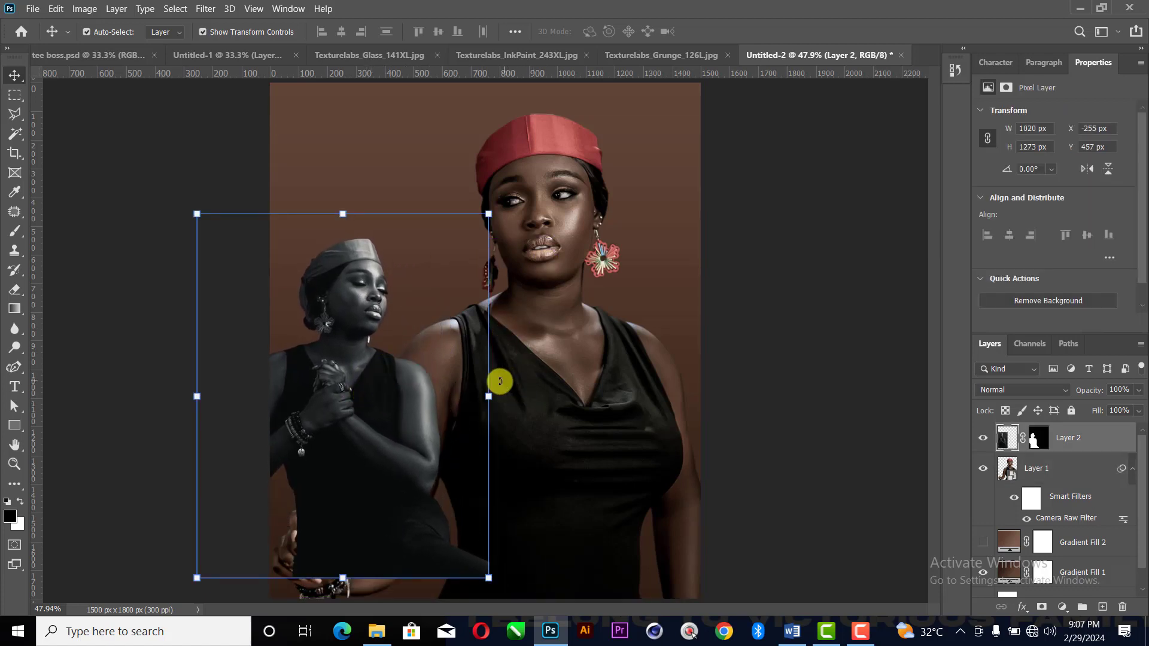
# - Scale the grayscale model to 125.53% near the canvas's left edge, and shift the main model toward the right edge
pyautogui.moveTo(489, 399); pyautogui.dragTo(562, 371)
pyautogui.moveTo(459, 441); pyautogui.dragTo(425, 443)
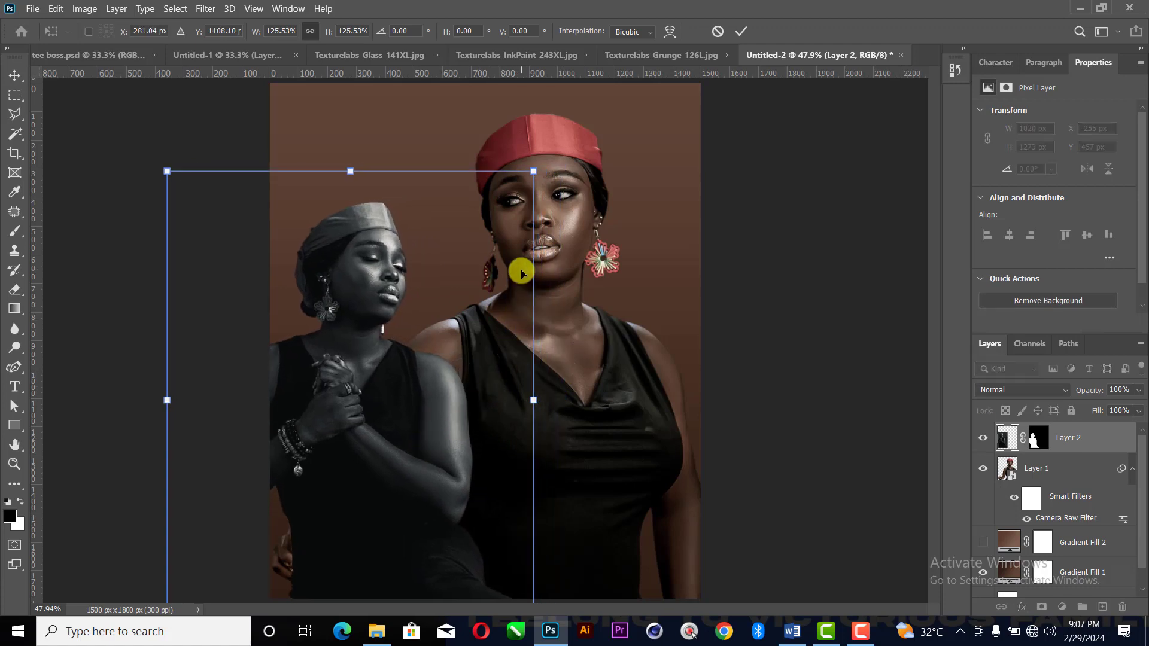
pyautogui.moveTo(423, 384)
pyautogui.mouseDown()
pyautogui.moveTo(413, 369)
pyautogui.moveTo(402, 377)
pyautogui.mouseUp()
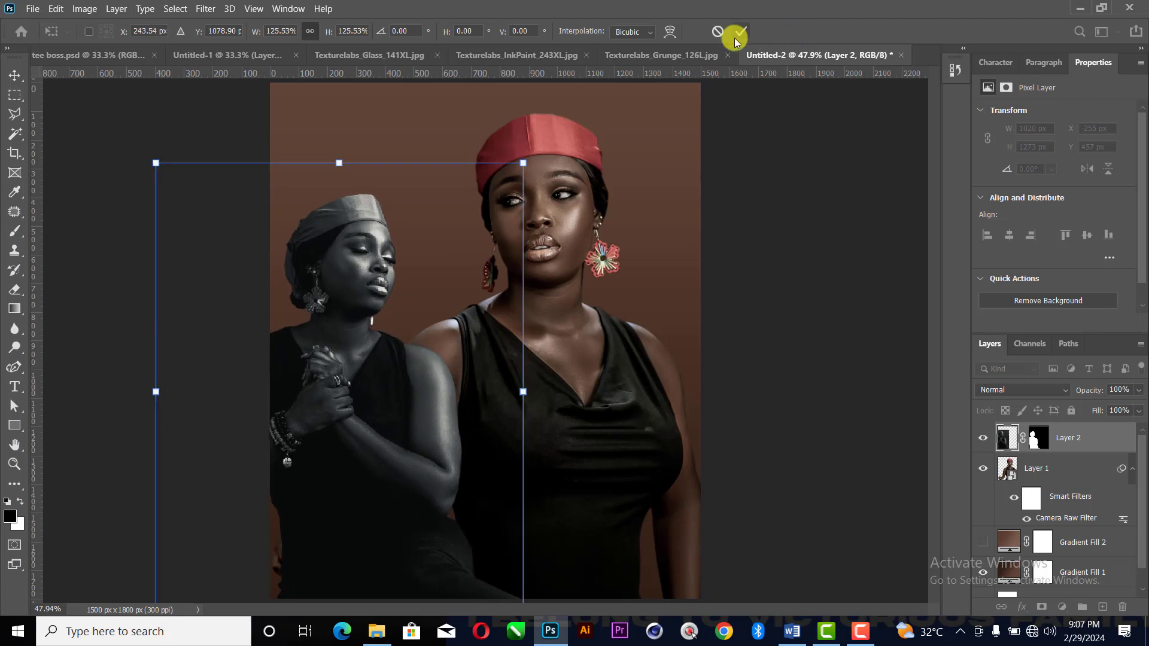
pyautogui.press('Return')
pyautogui.moveTo(634, 386); pyautogui.dragTo(680, 398)
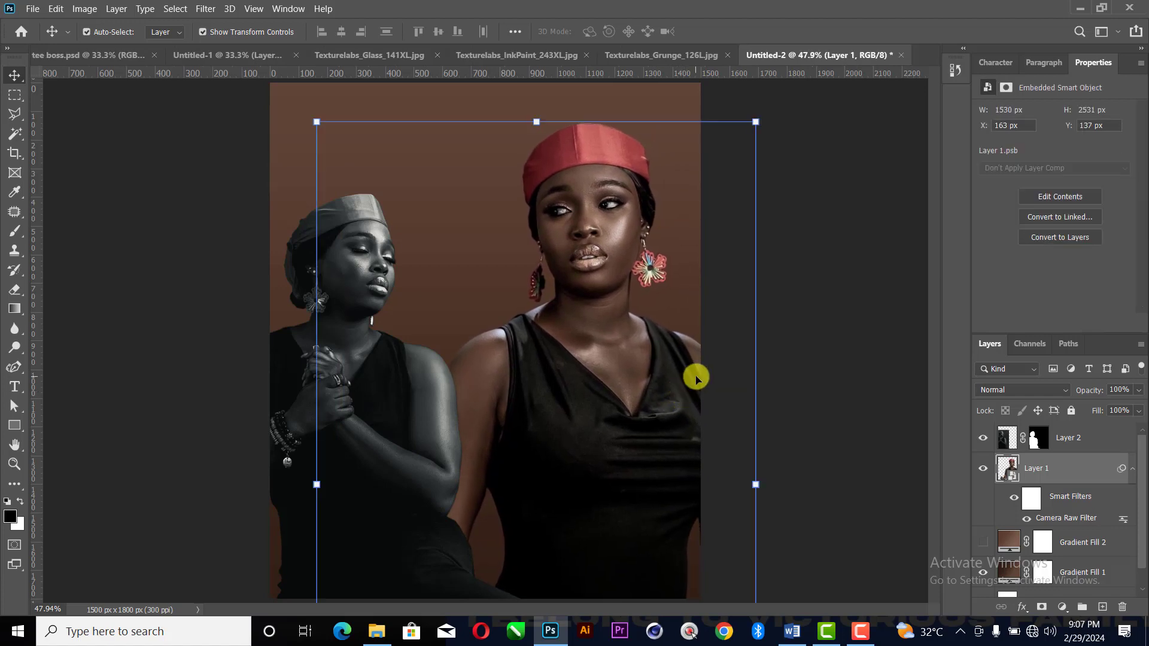
# - Stack the grayscale model's layer, Layer 2, beneath Layer 1, and move that model slightly down and to the right
pyautogui.click(389, 377)
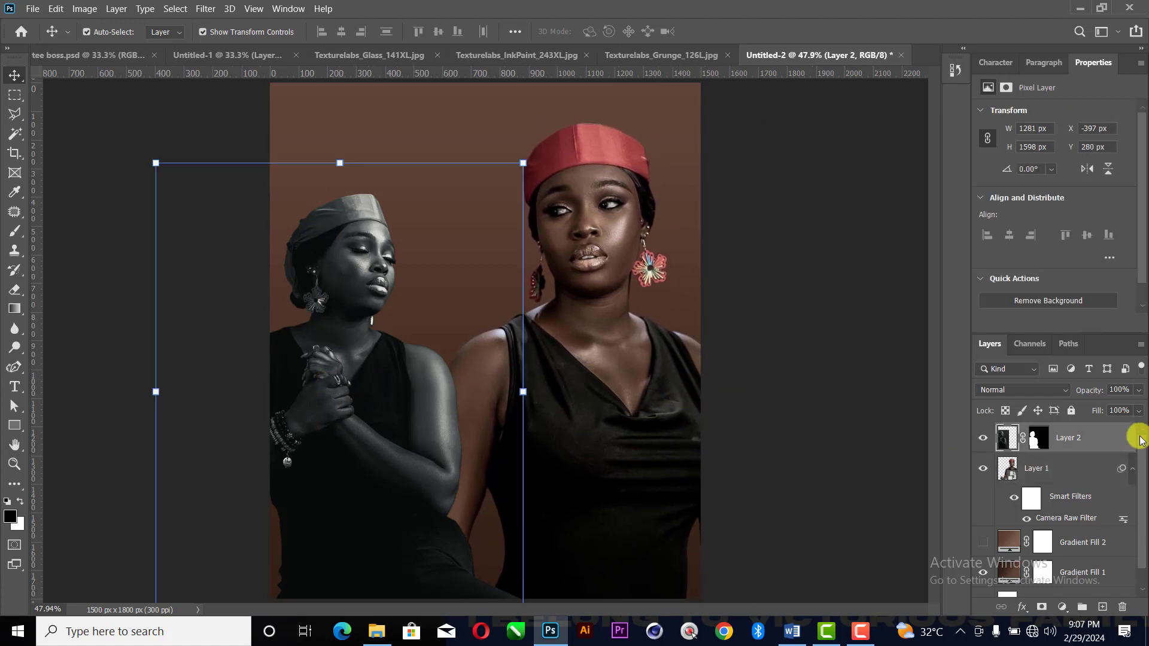
pyautogui.moveTo(1102, 449); pyautogui.dragTo(1095, 530)
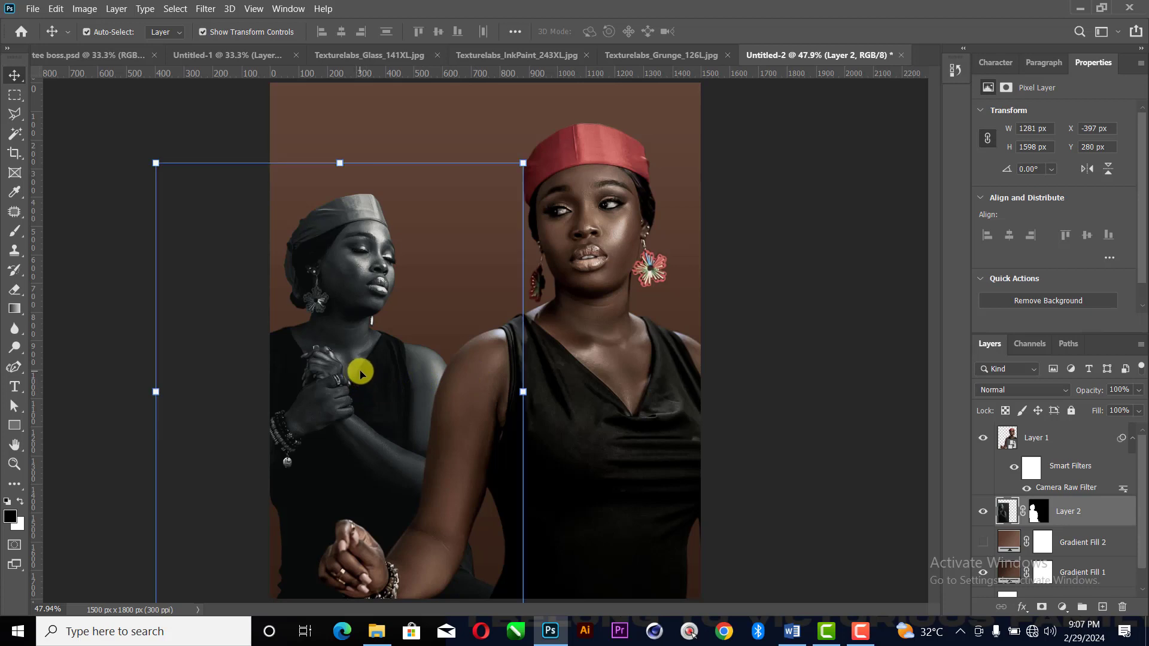
pyautogui.moveTo(347, 374)
pyautogui.mouseDown()
pyautogui.moveTo(361, 378)
pyautogui.moveTo(358, 358)
pyautogui.mouseUp()
pyautogui.click(790, 313)
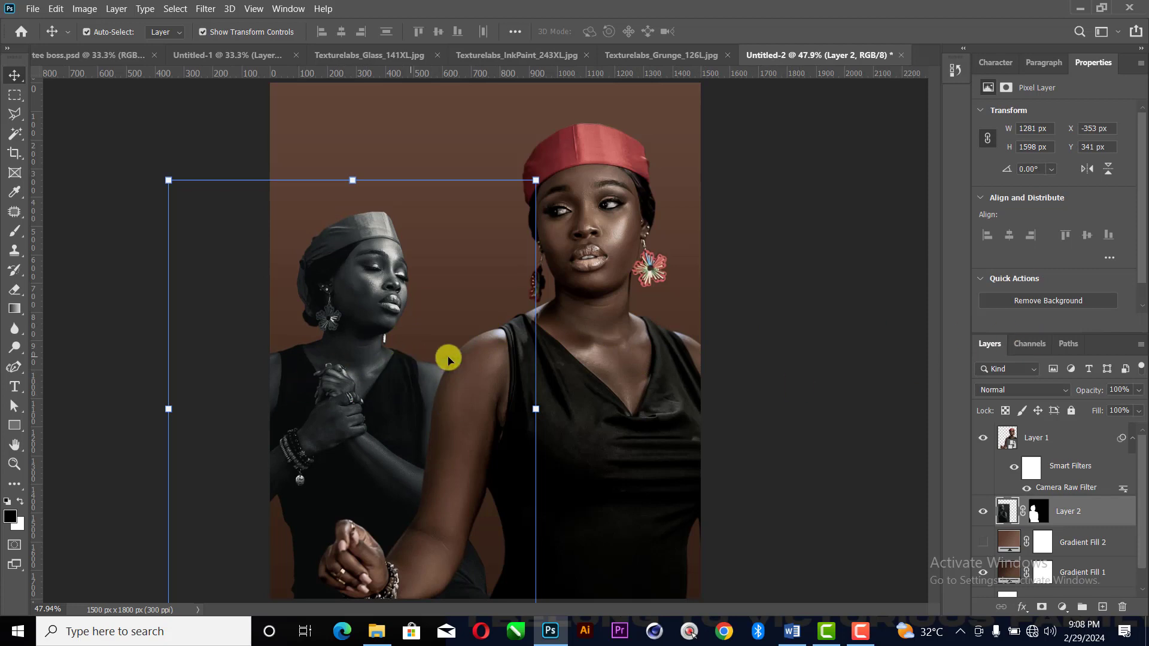
# - Set the blend mode of the grayscale model's layer, Layer 2, to Overlay
pyautogui.click(1024, 389)
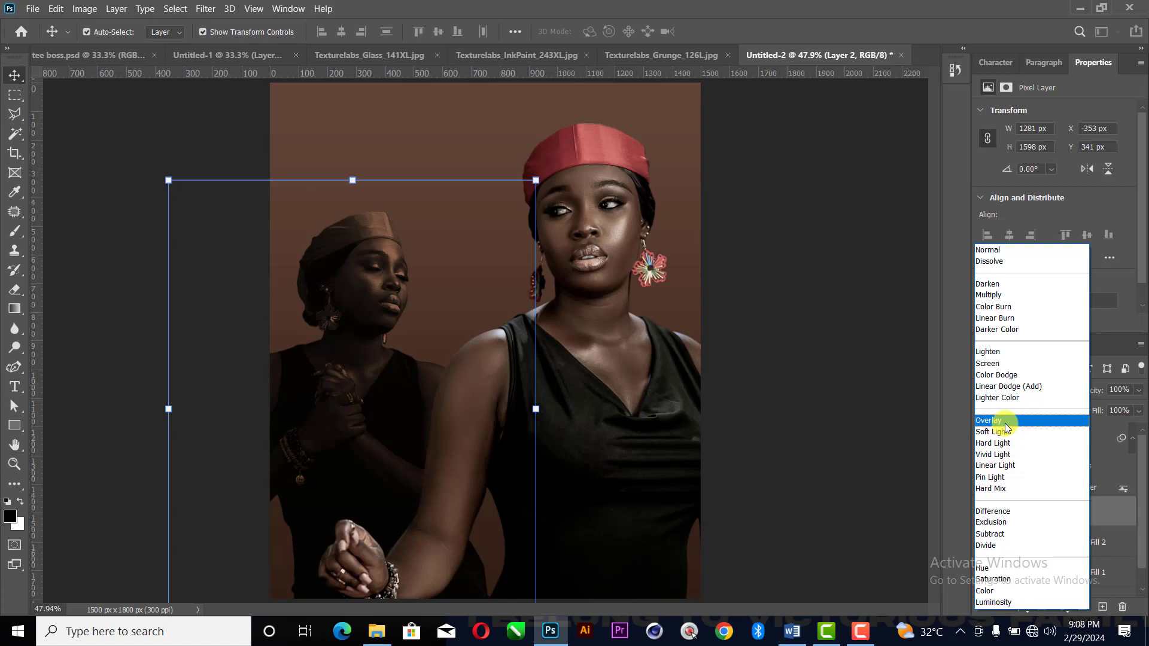
pyautogui.click(1005, 427)
pyautogui.click(836, 377)
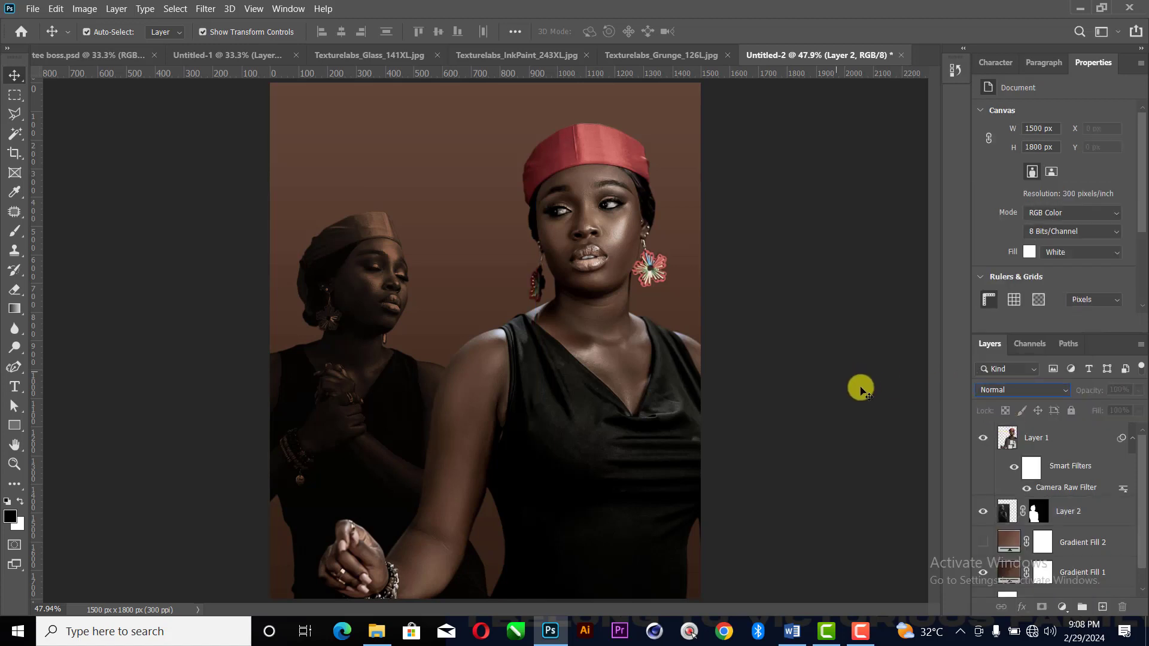
pyautogui.click(1069, 509)
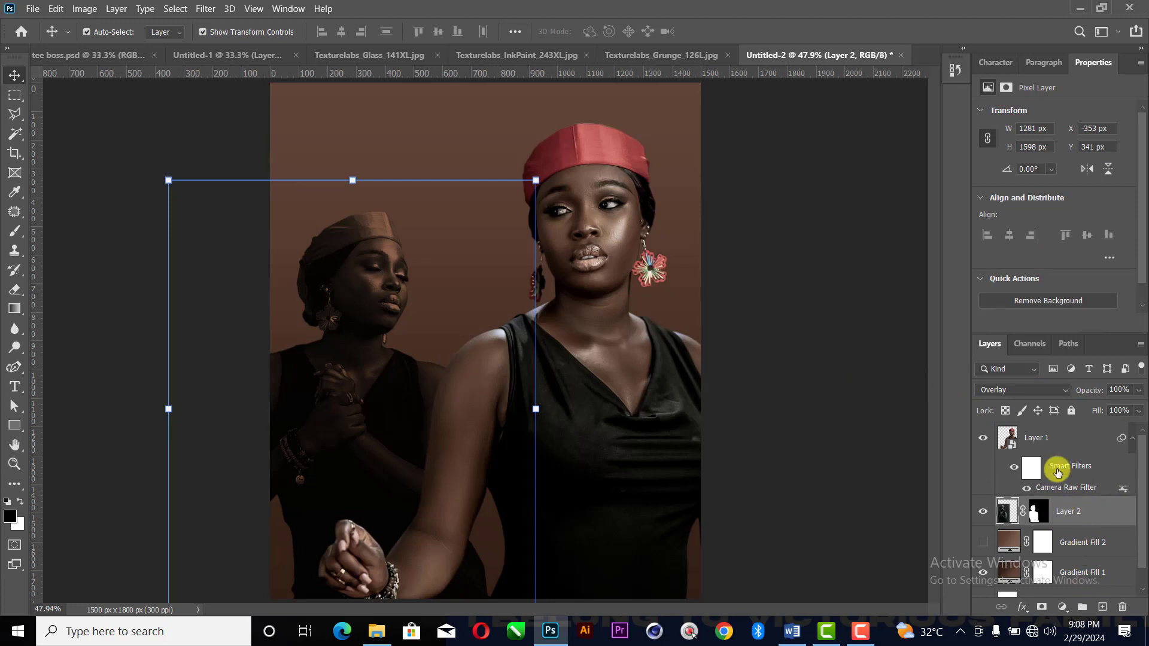
# - Add a new layer above Layer 1 and draw two black Foreground to Transparent gradients upward from the canvas's bottom edge
pyautogui.click(1065, 453)
pyautogui.click(1102, 607)
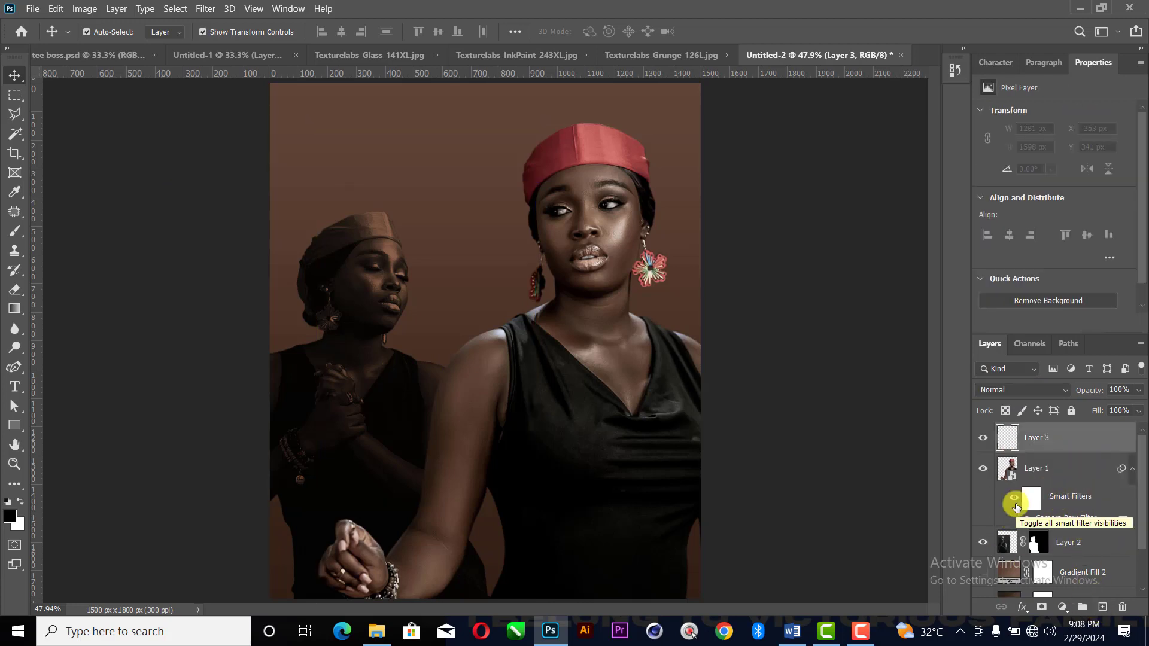
pyautogui.press('g')
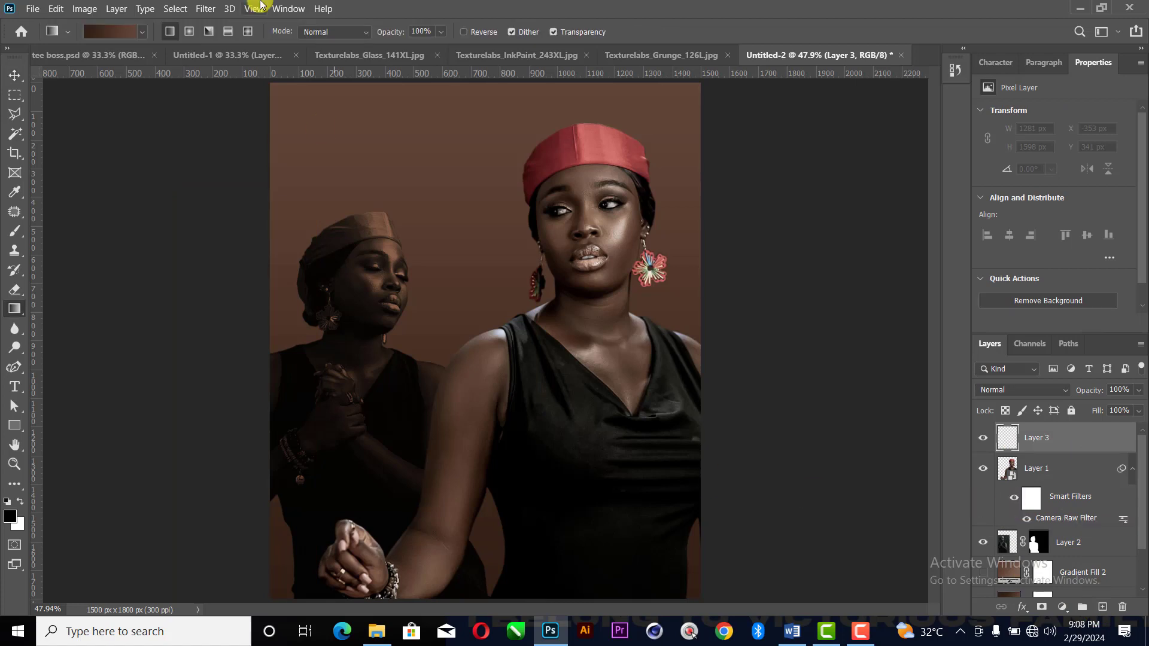
pyautogui.click(109, 37)
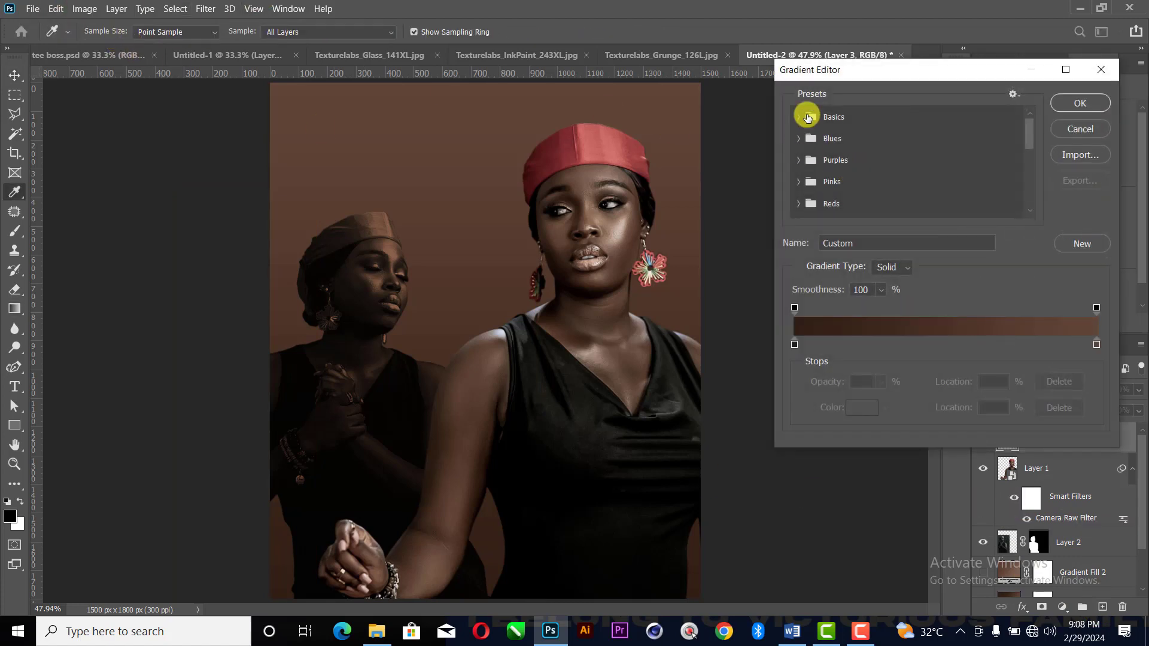
pyautogui.click(801, 118)
pyautogui.click(864, 142)
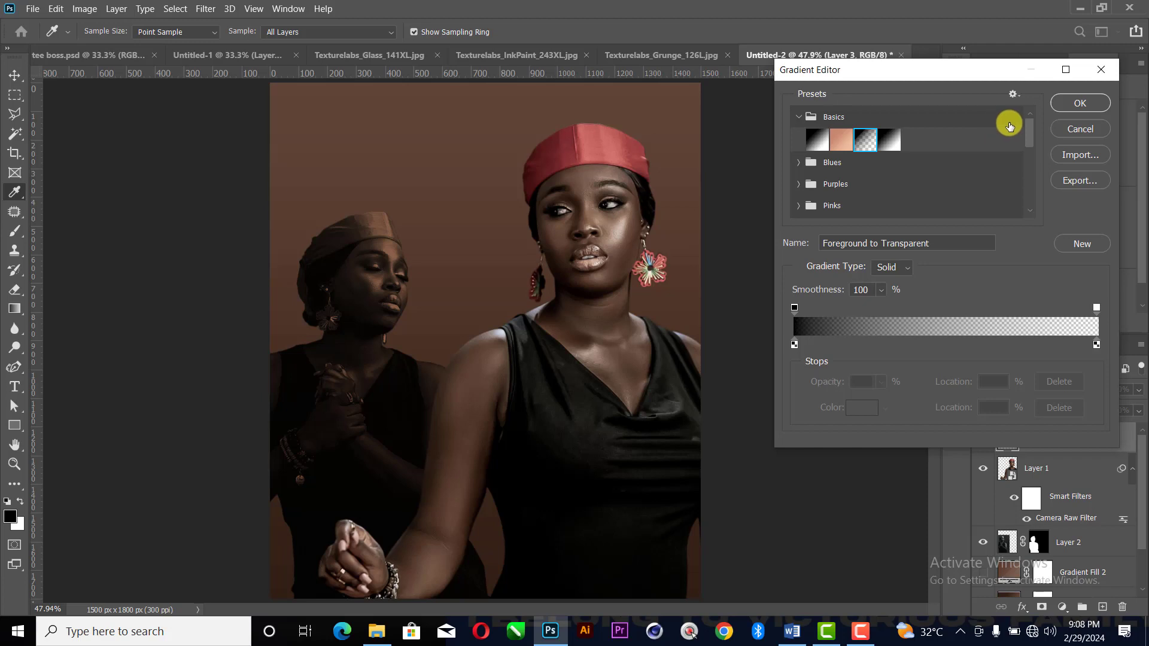
pyautogui.click(1080, 103)
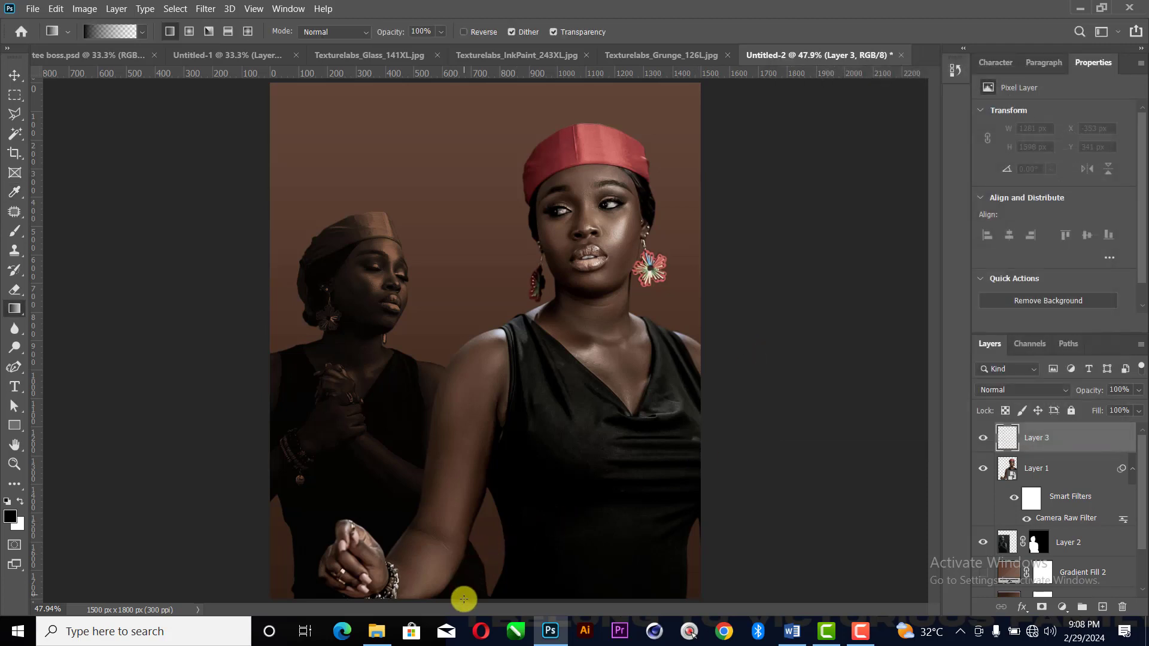
pyautogui.moveTo(462, 602); pyautogui.dragTo(471, 405)
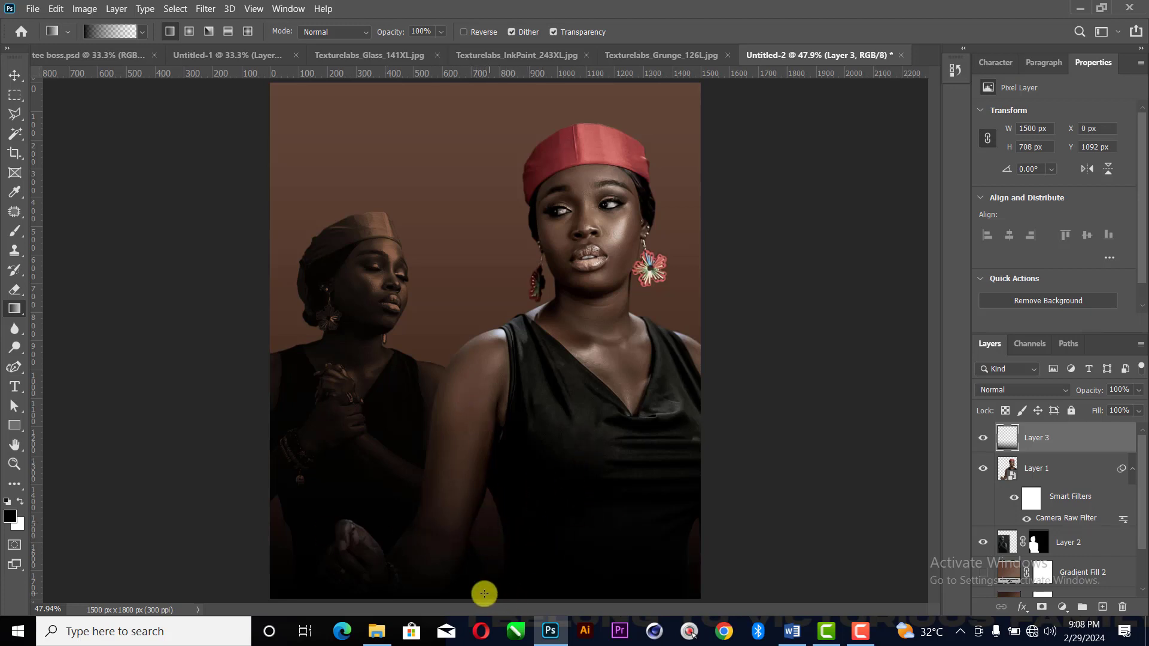
pyautogui.moveTo(457, 600); pyautogui.dragTo(459, 471)
# - Scale the black fade layer to 131.94% across the lower half of the flyer, and nudge the main model slightly right
pyautogui.click(15, 75)
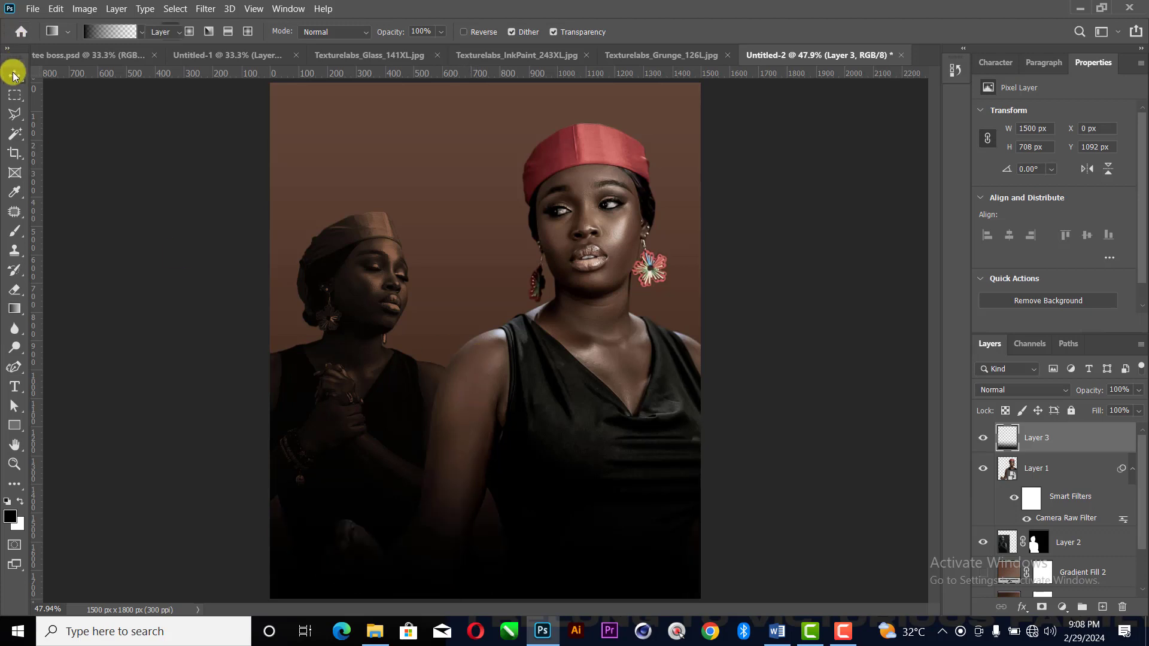
pyautogui.moveTo(699, 497); pyautogui.dragTo(837, 473)
pyautogui.moveTo(660, 518); pyautogui.dragTo(583, 503)
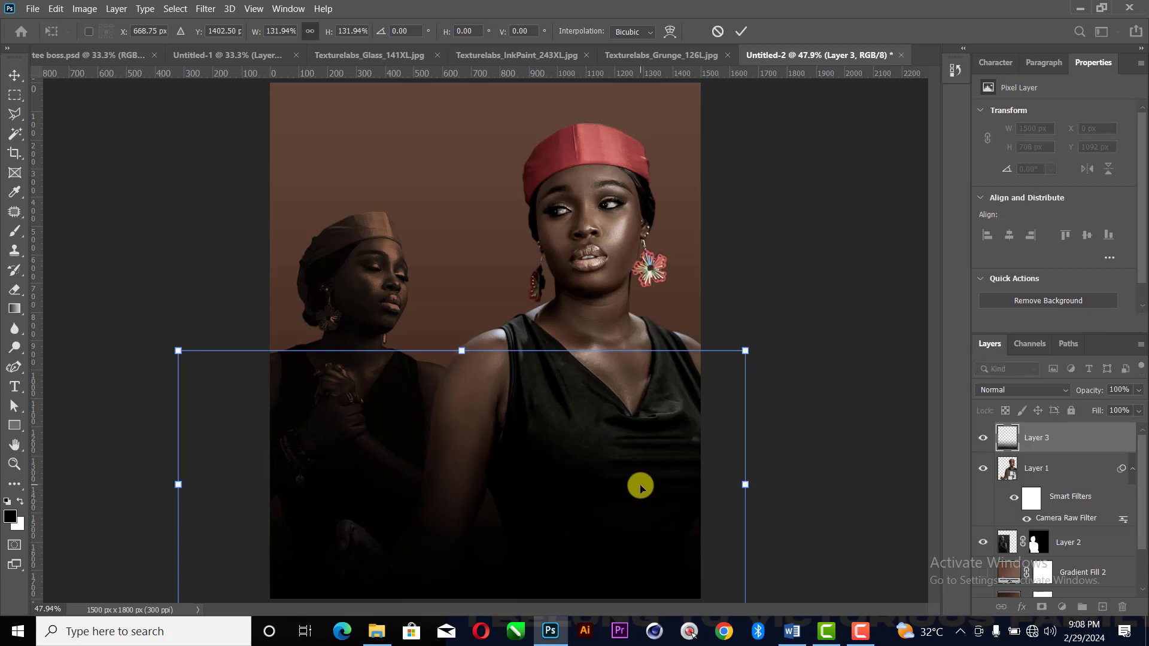
pyautogui.press('Return')
pyautogui.click(803, 211)
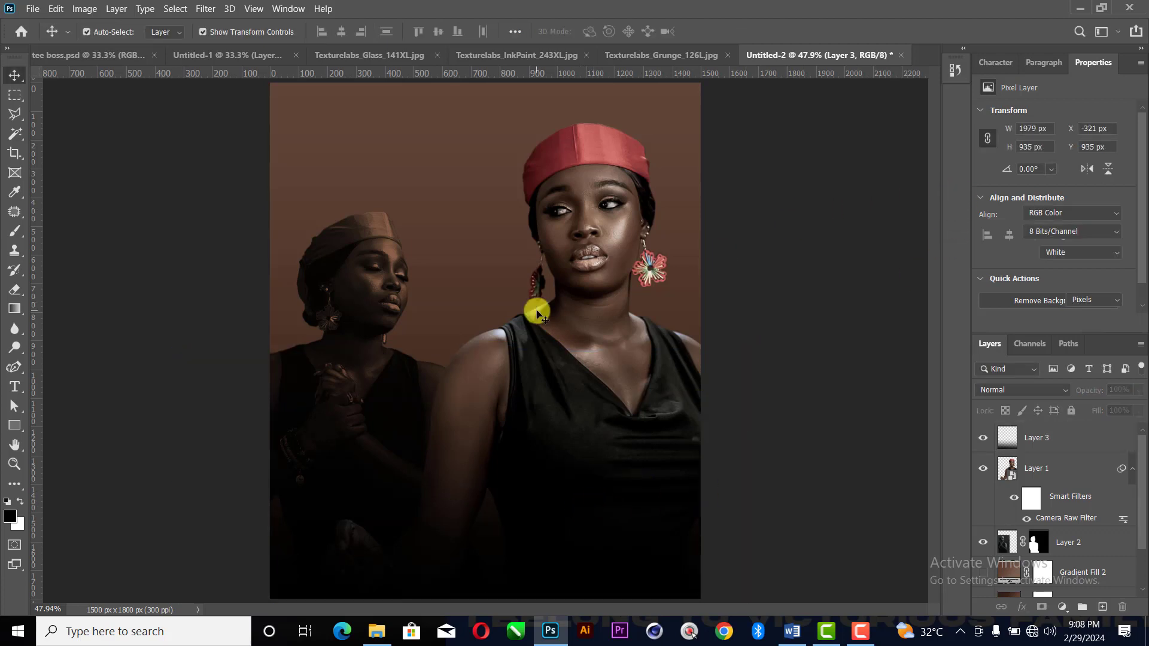
pyautogui.click(585, 243)
pyautogui.moveTo(600, 246); pyautogui.dragTo(600, 245)
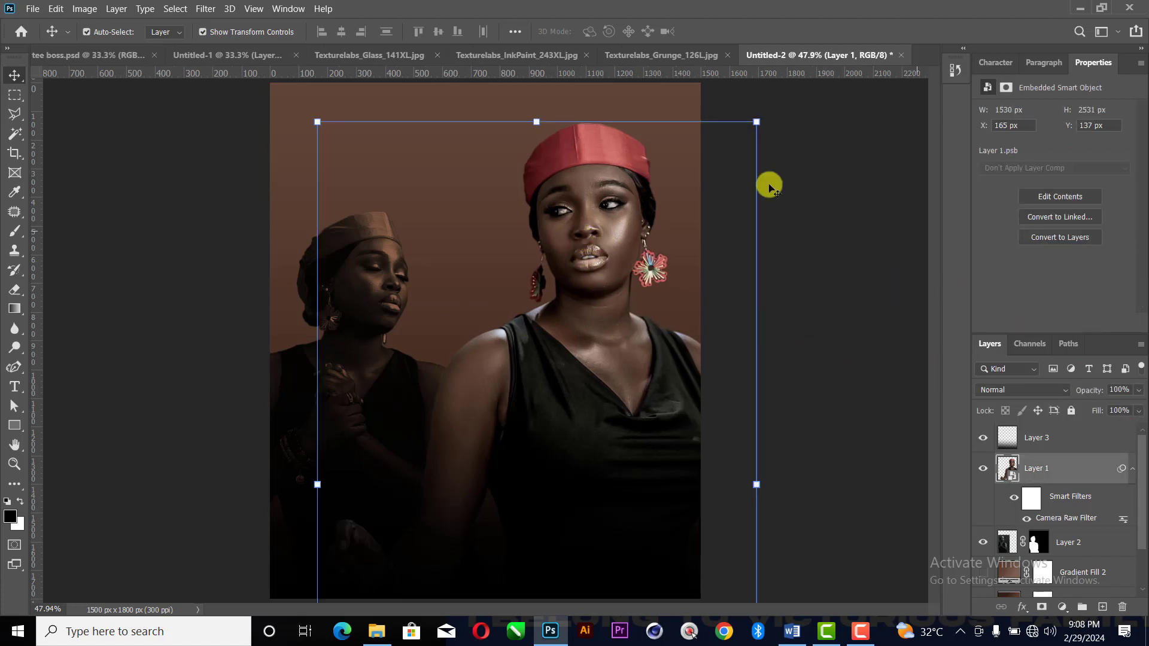
# - Bring the Texturelabs_Grunge_126L.jpg texture into the flyer directly above Gradient Fill 2, covering the whole canvas
pyautogui.click(1099, 569)
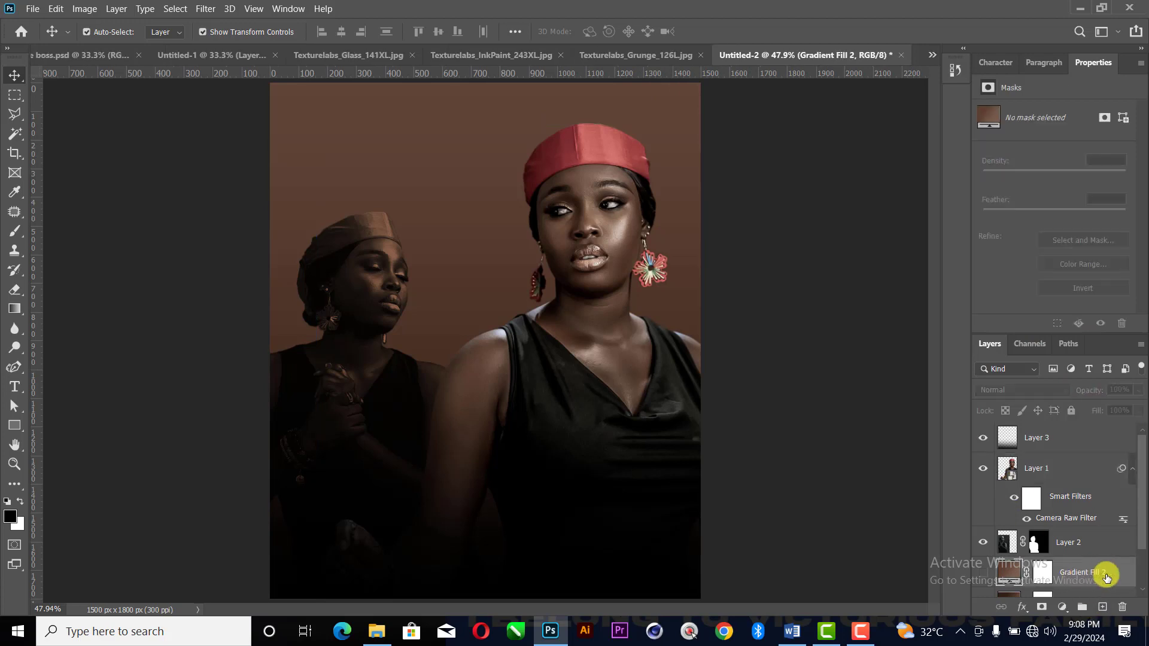
pyautogui.click(595, 55)
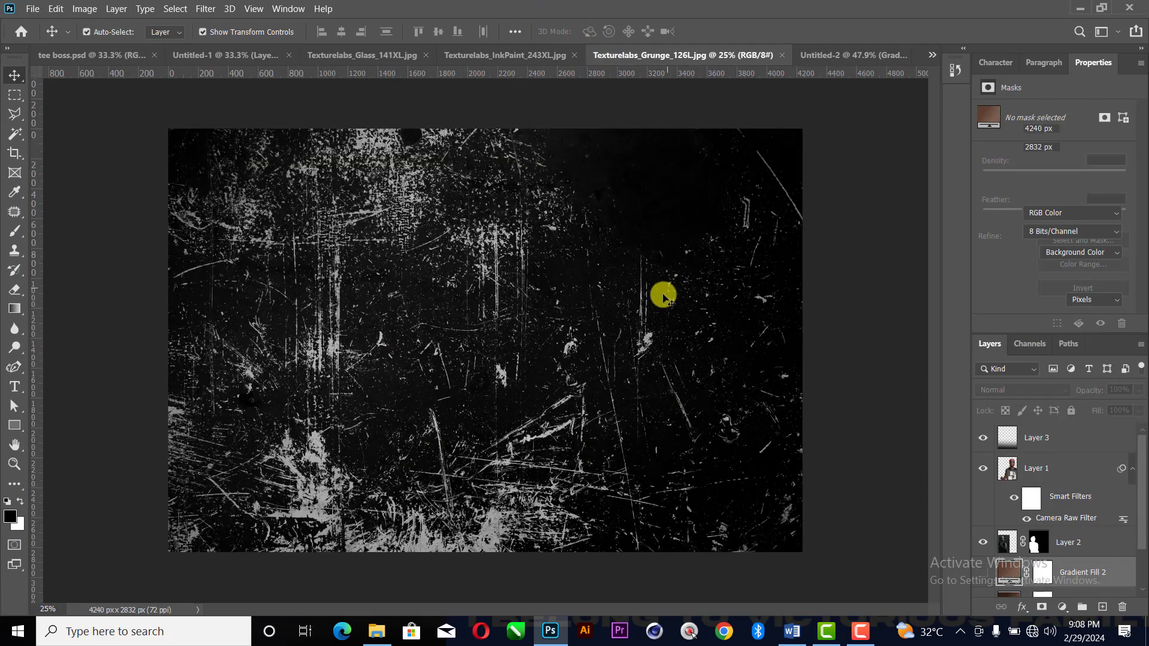
pyautogui.moveTo(651, 178); pyautogui.dragTo(812, 82)
pyautogui.moveTo(547, 290); pyautogui.dragTo(569, 264)
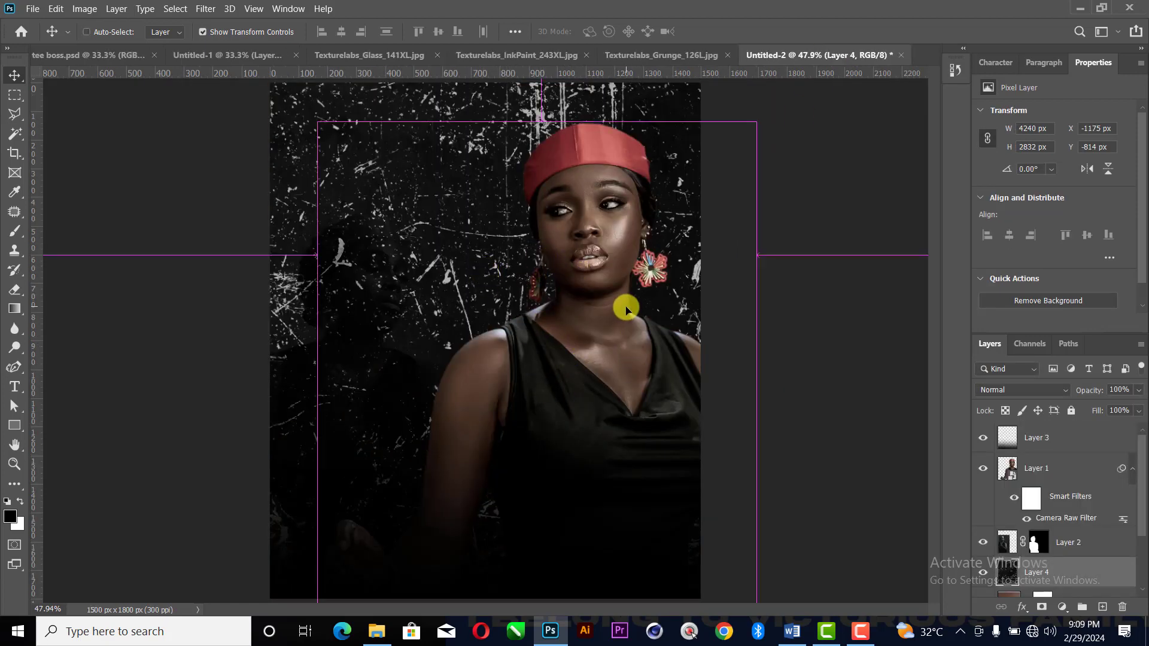
# - Scale the grunge texture layer, Layer 4, to 72.26% and position it so it still covers the canvas
pyautogui.hotkey('ctrl', '-')
pyautogui.hotkey('ctrl', '-')
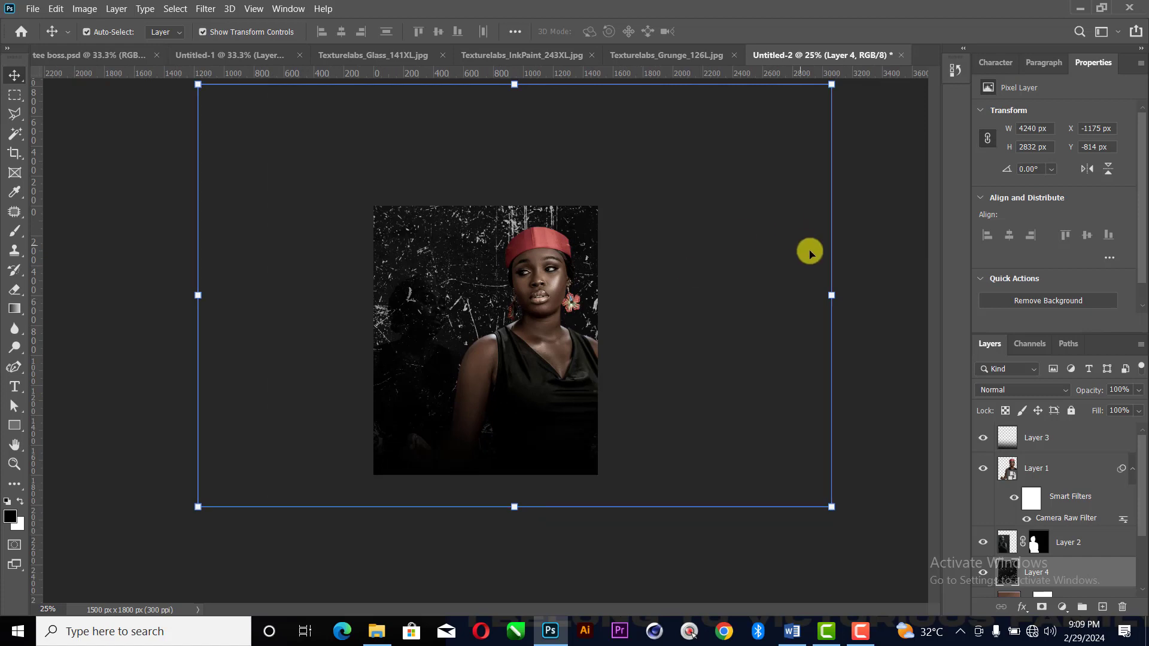
pyautogui.moveTo(831, 295); pyautogui.dragTo(656, 296)
pyautogui.moveTo(461, 299); pyautogui.dragTo(508, 326)
pyautogui.click(742, 31)
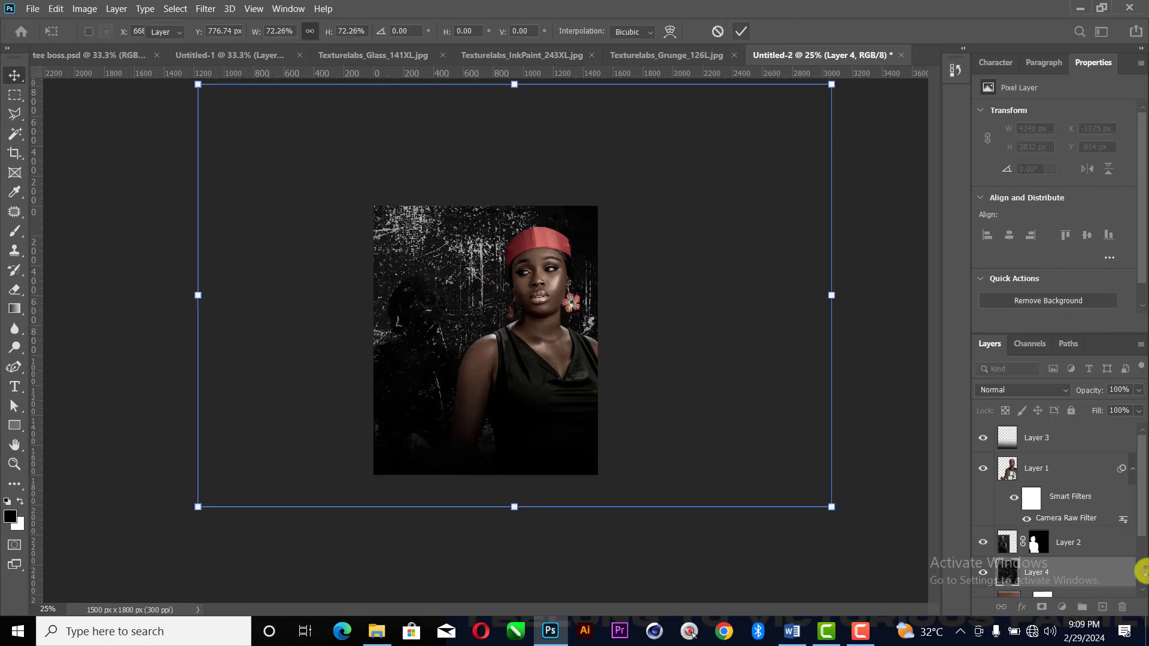
pyautogui.scroll(-2, 1111, 569)
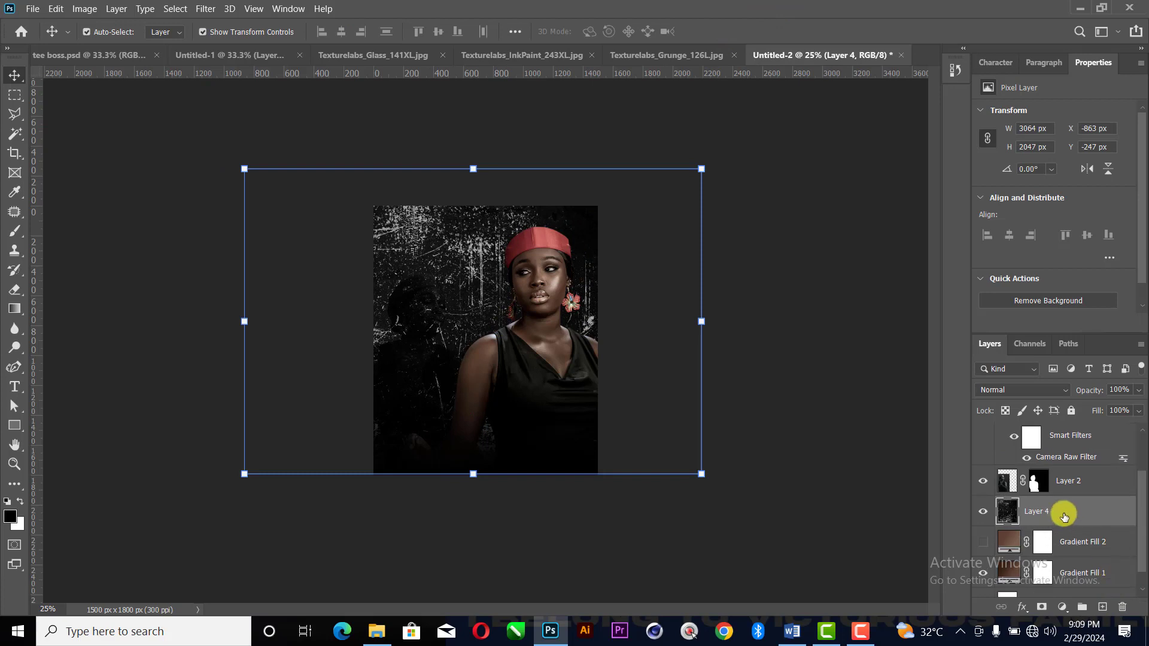
# - Blend the grunge texture on Layer 4 into the background with Soft Light mode at 7% opacity
pyautogui.click(1050, 390)
pyautogui.click(1005, 433)
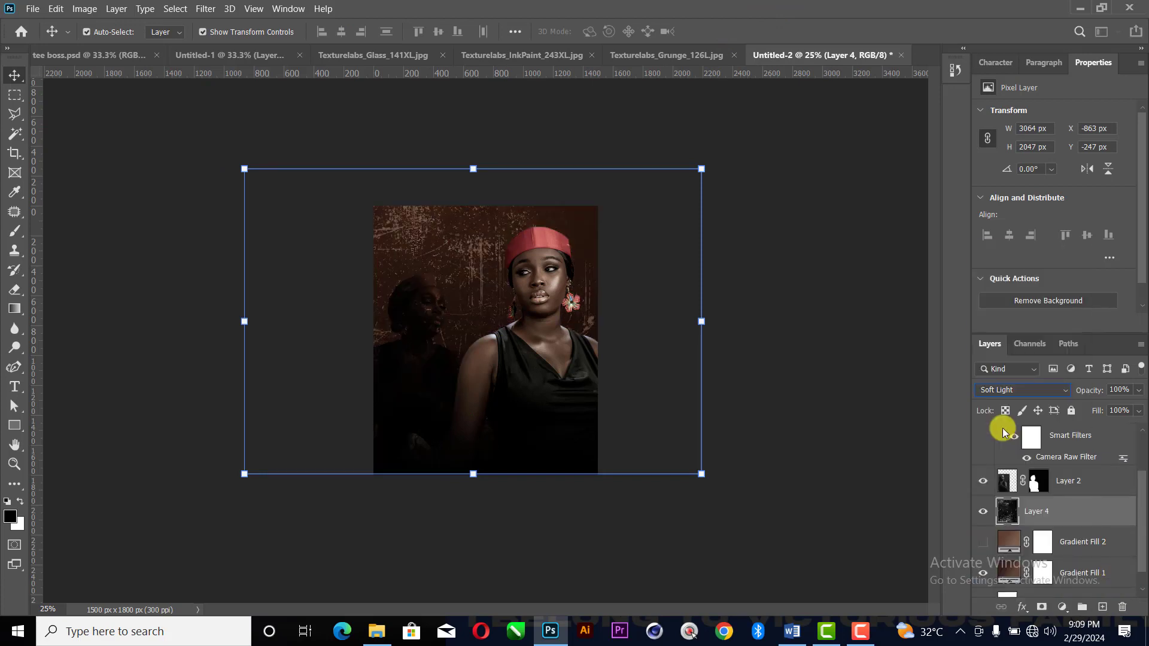
pyautogui.moveTo(1093, 406); pyautogui.dragTo(1074, 413)
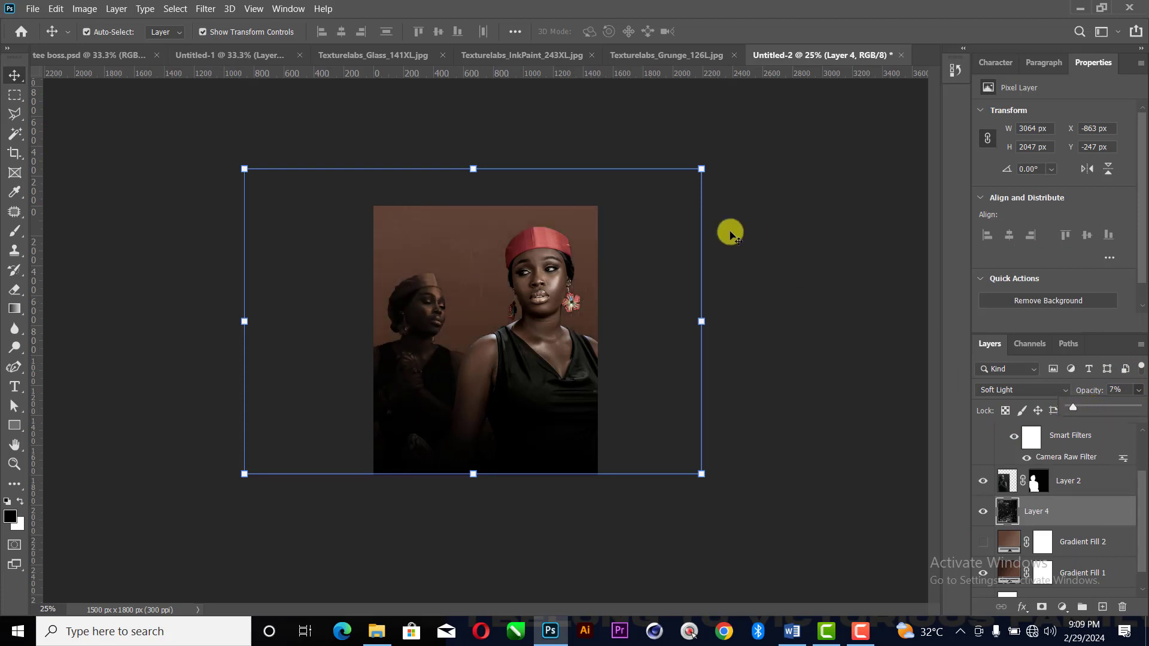
pyautogui.press('ctrl')
pyautogui.hotkey('ctrl', '+')
pyautogui.hotkey('ctrl', '+')
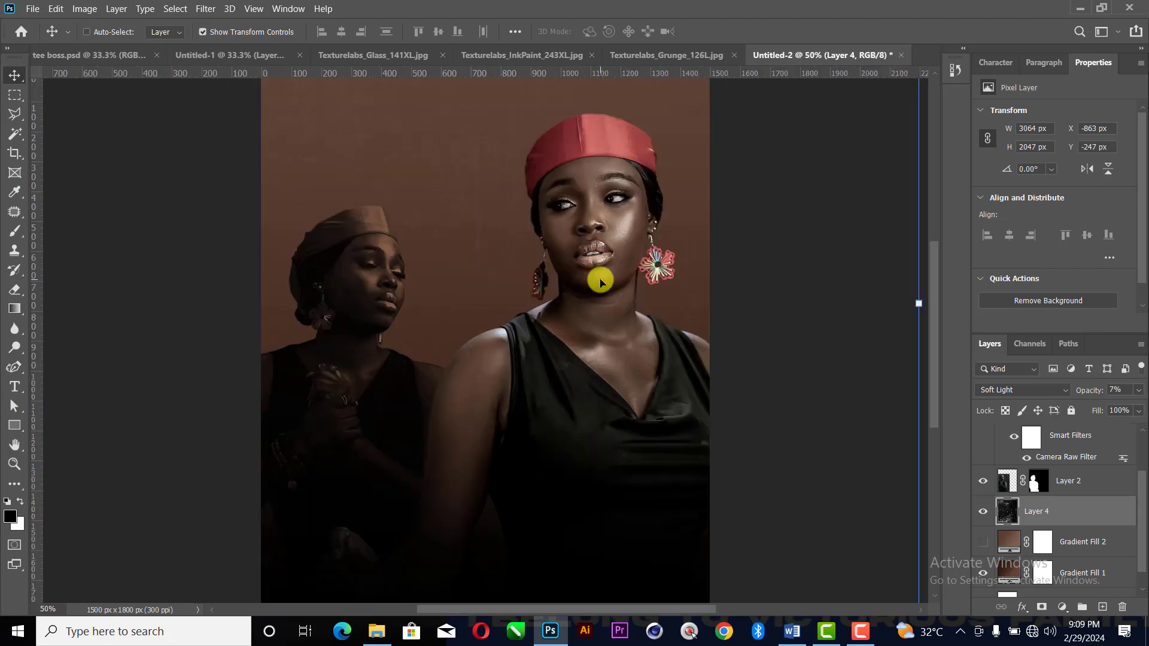
pyautogui.hotkey('ctrl', '-')
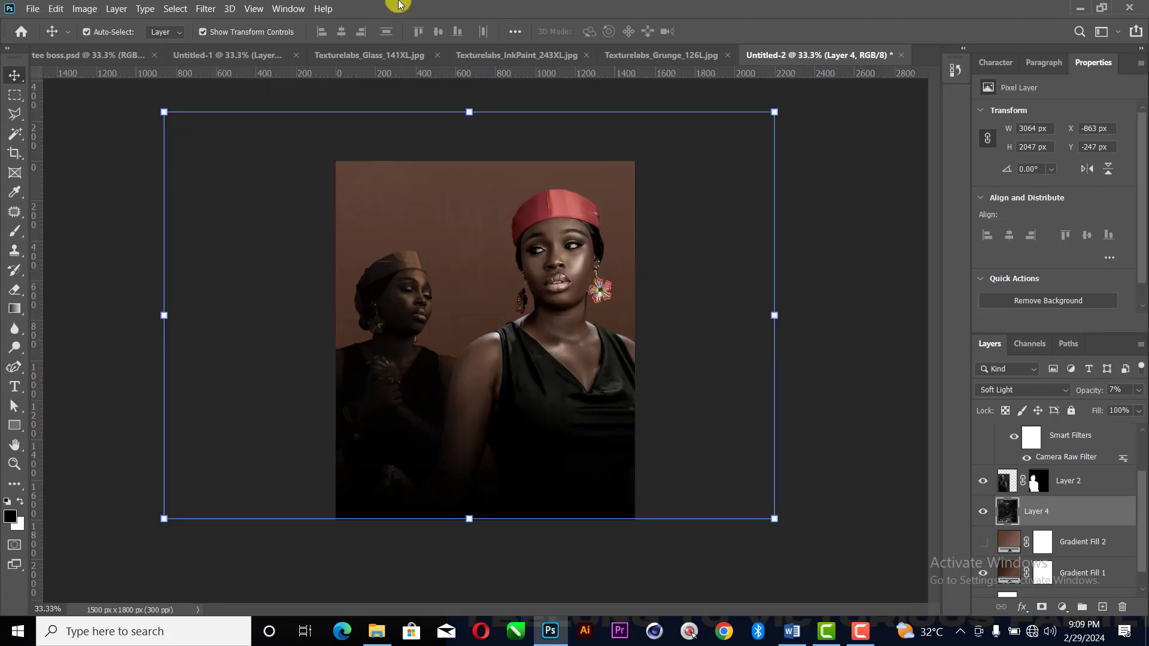
# - Bring the Texturelabs_InkPaint_243XL.jpg texture into the flyer above Layer 4 and blend it in Soft Light mode at 38% opacity
pyautogui.click(665, 56)
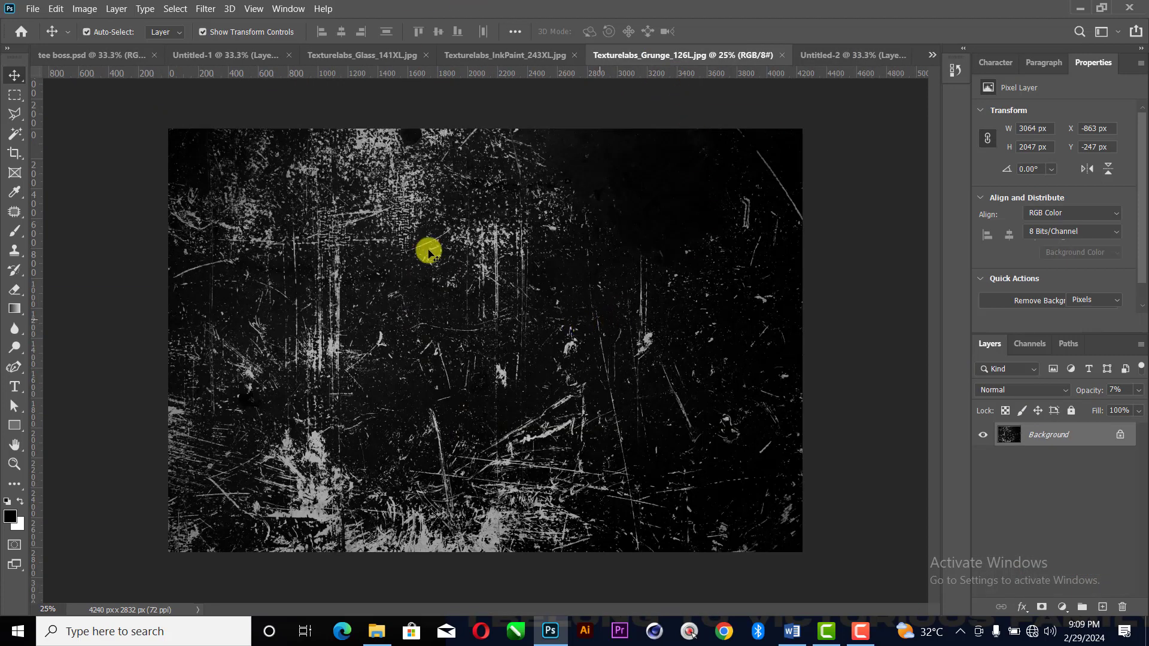
pyautogui.click(517, 65)
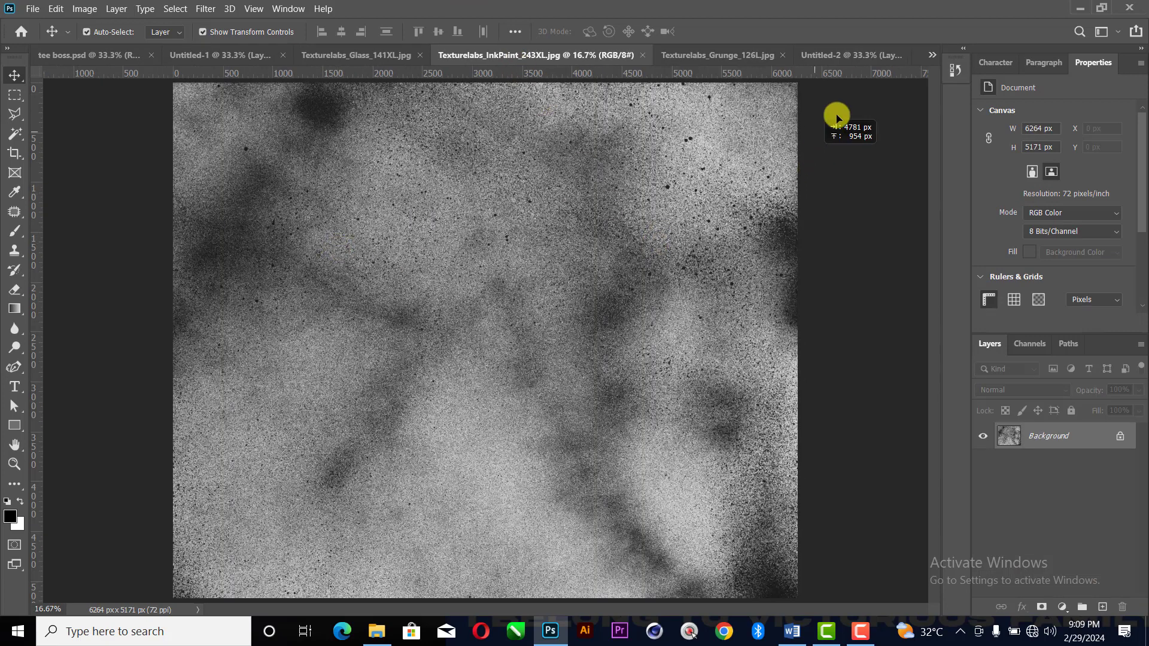
pyautogui.moveTo(849, 56)
pyautogui.mouseDown()
pyautogui.moveTo(414, 265)
pyautogui.moveTo(437, 267)
pyautogui.mouseUp()
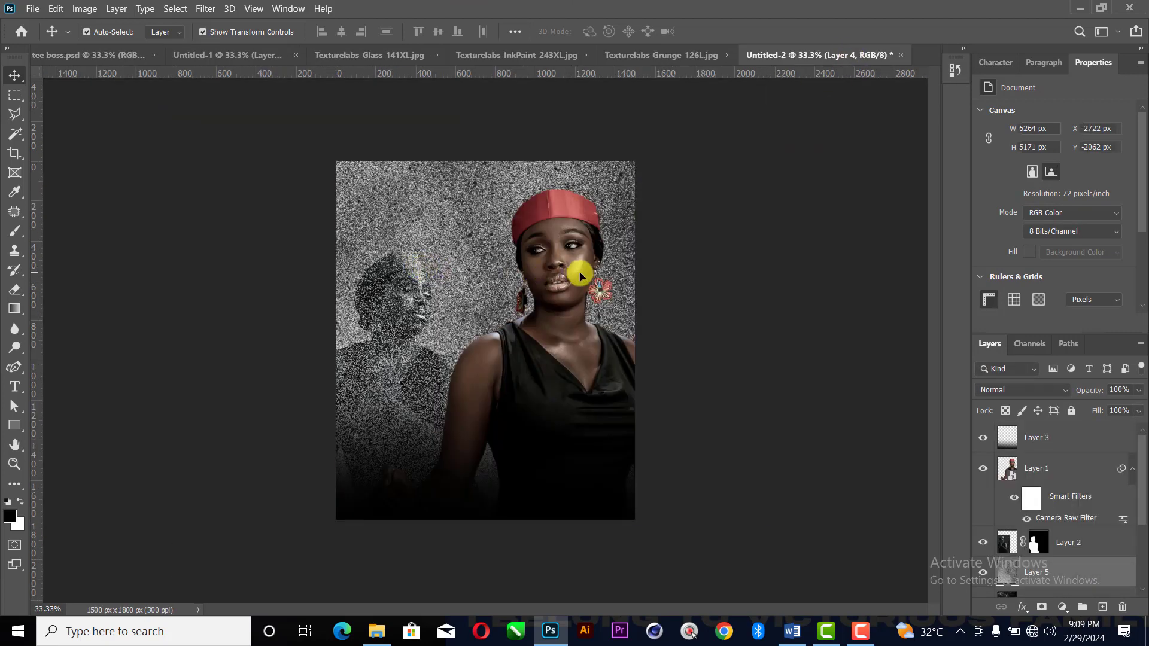
pyautogui.click(1039, 390)
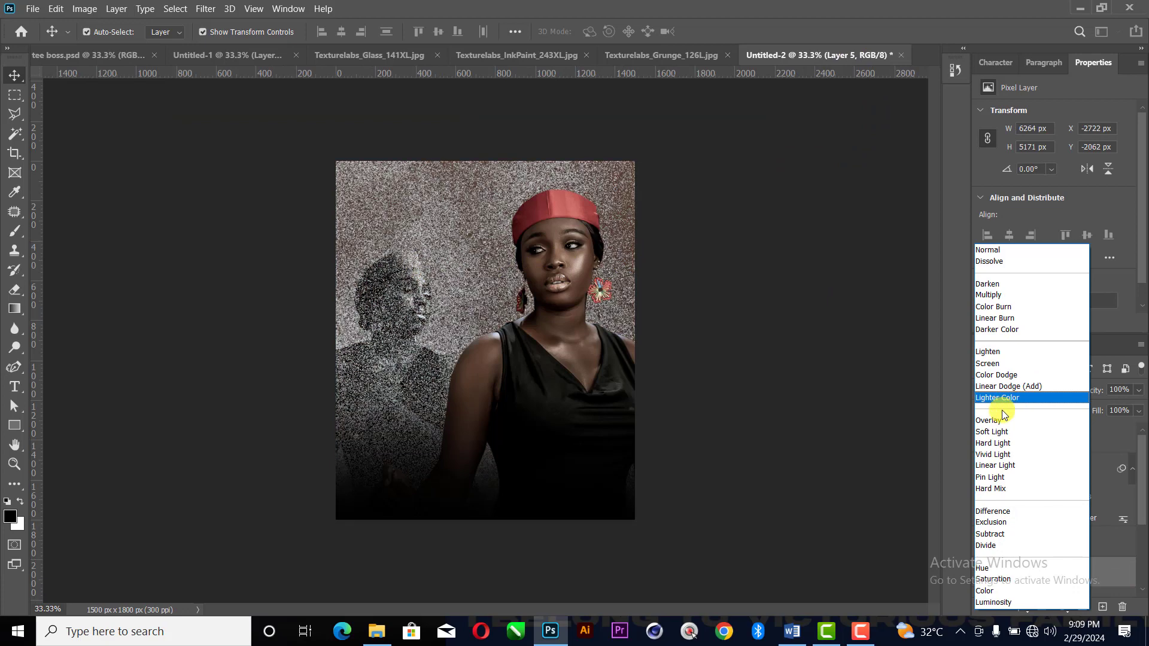
pyautogui.click(1000, 432)
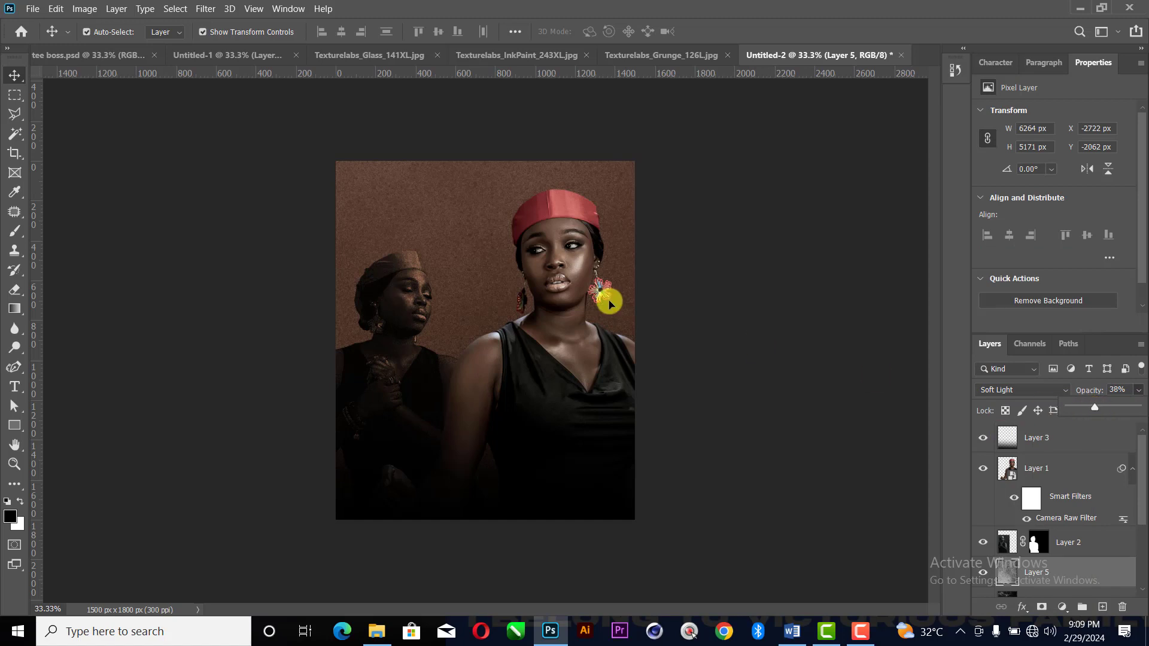
# - Scale the ink paint texture, Layer 5, to 57.18% and position it so it still covers the whole canvas
pyautogui.press('z')
pyautogui.rightClick(508, 253)
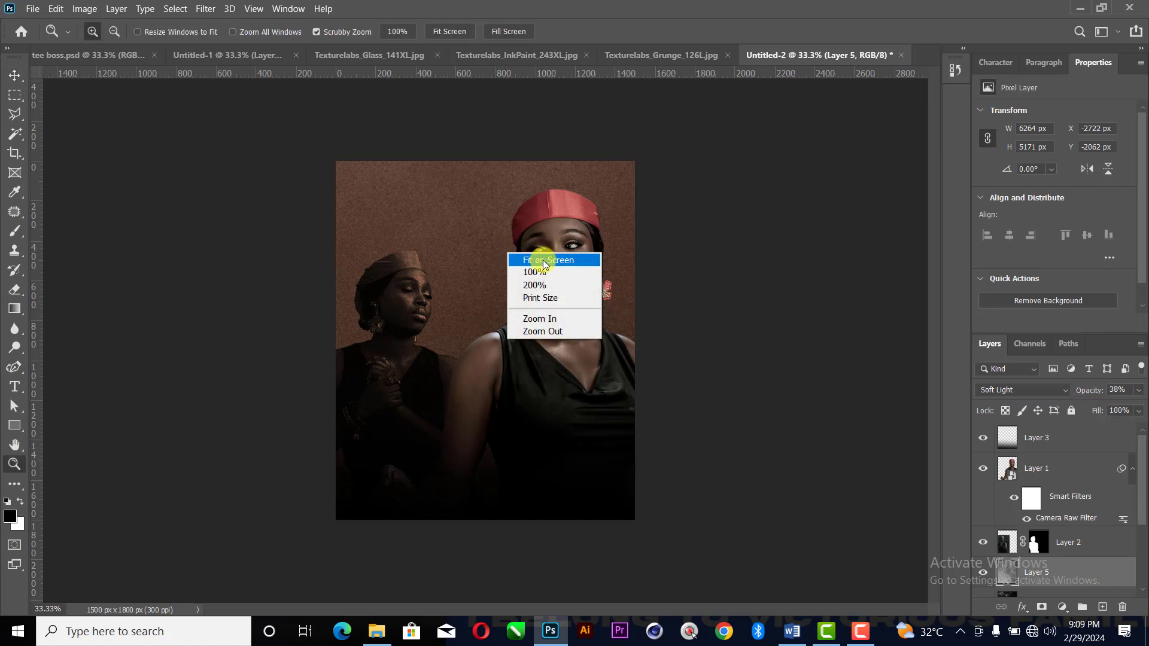
pyautogui.click(545, 261)
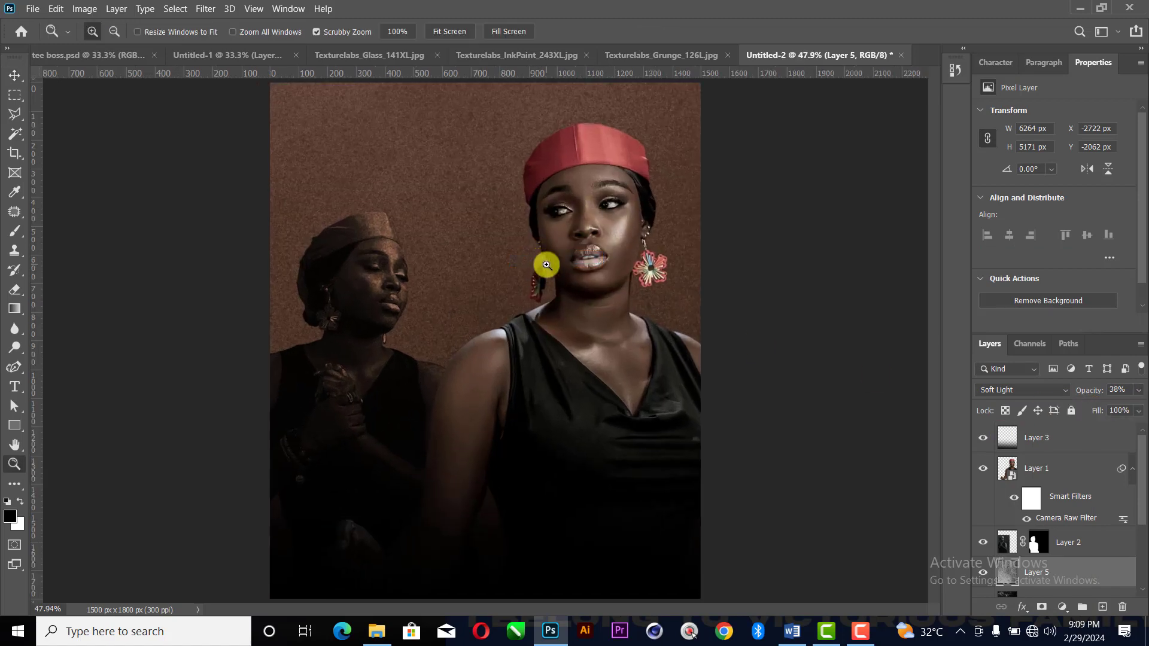
pyautogui.click(14, 74)
pyautogui.scroll(-5, 236, 190)
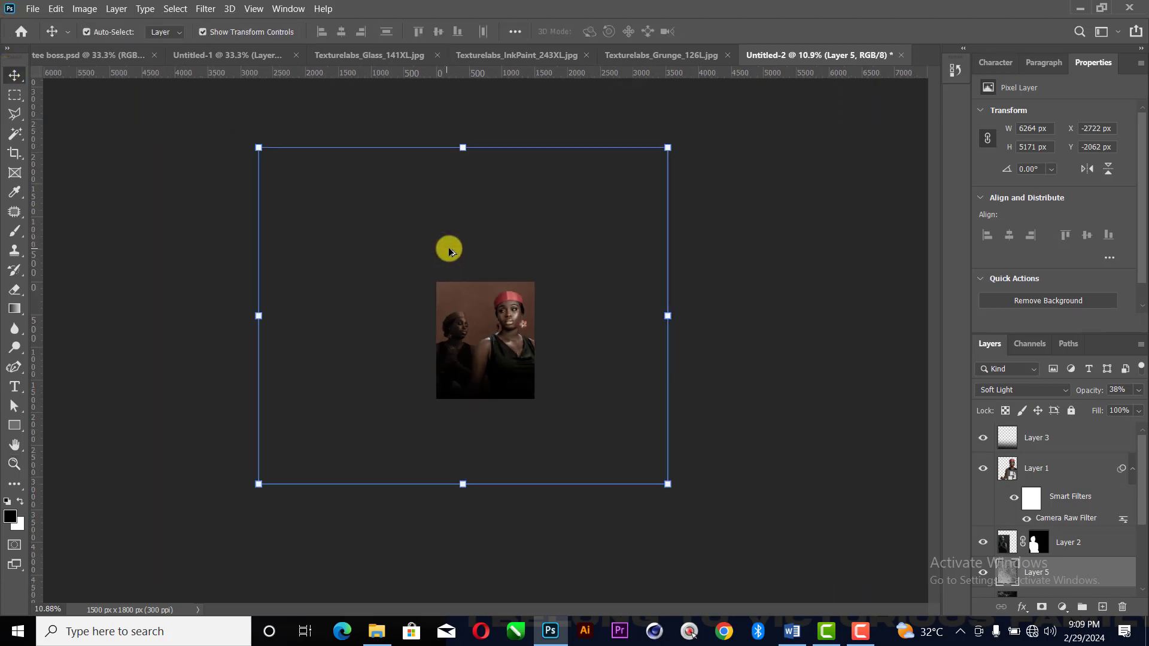
pyautogui.moveTo(668, 315); pyautogui.dragTo(582, 318)
pyautogui.moveTo(464, 289); pyautogui.dragTo(479, 311)
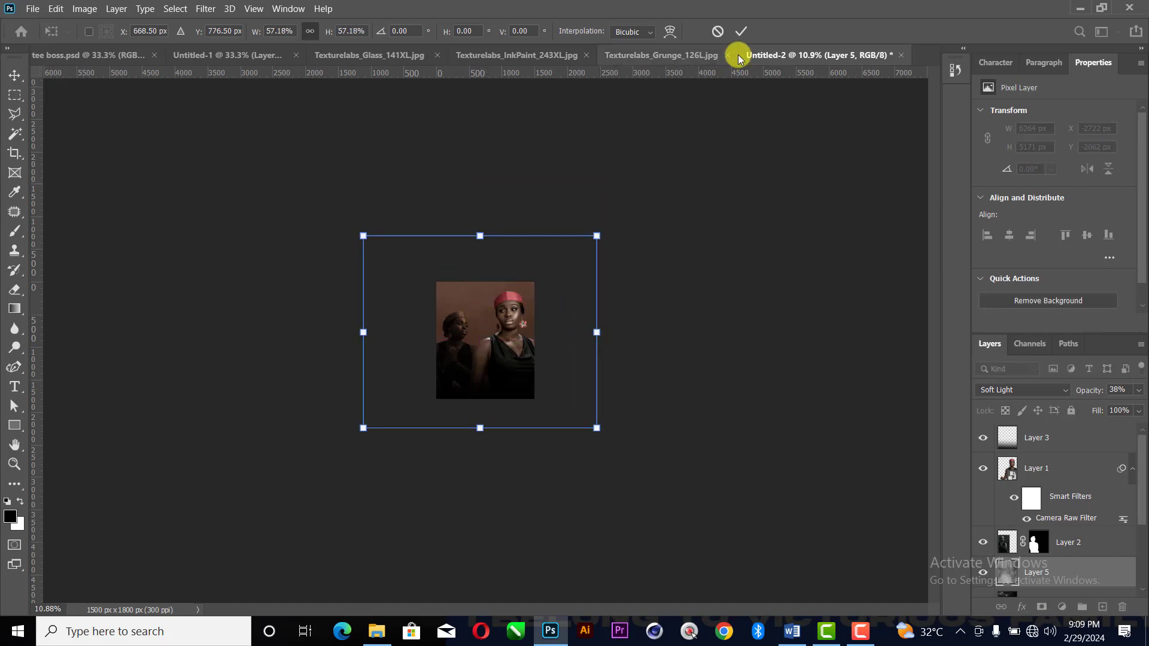
pyautogui.click(741, 31)
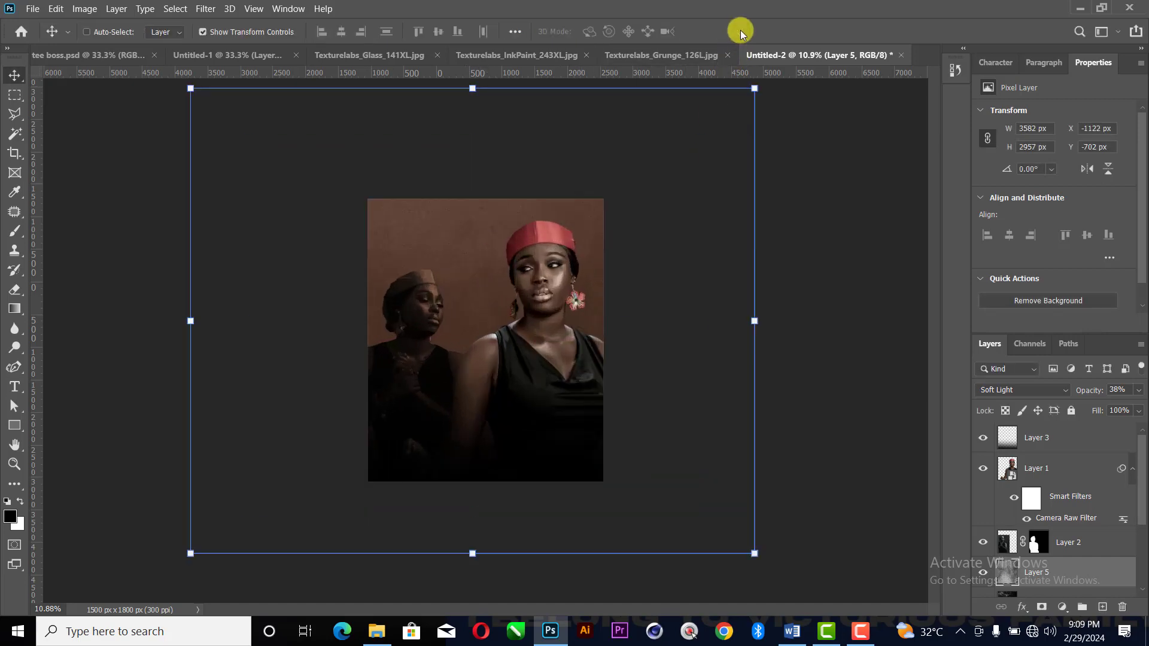
pyautogui.press('ctrl')
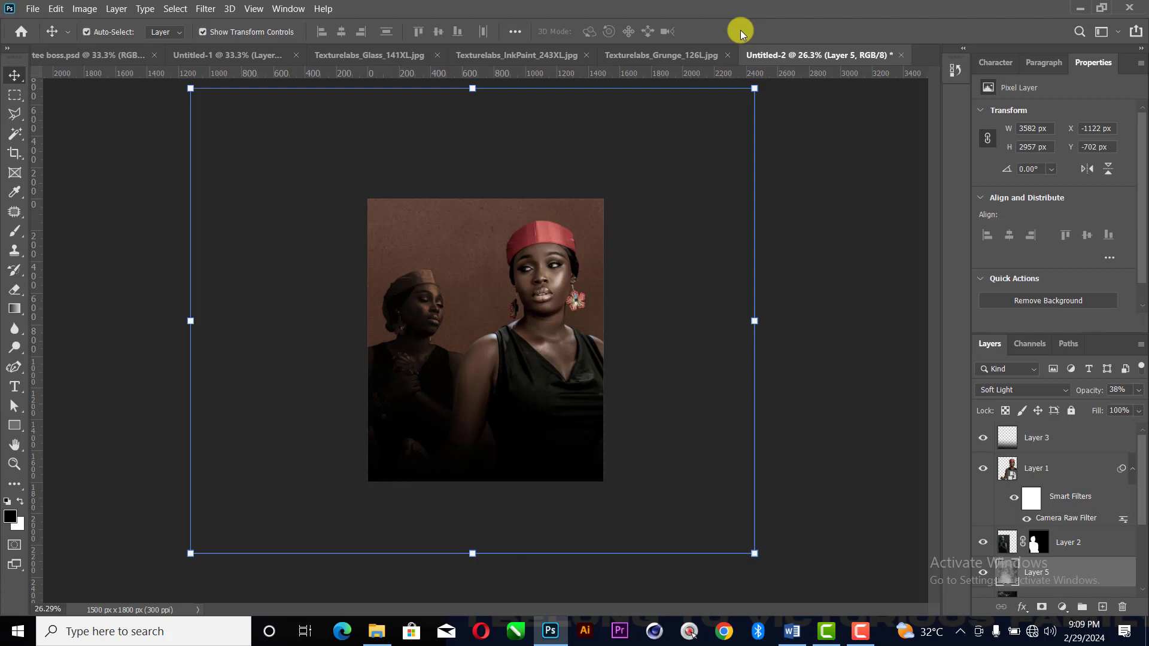
pyautogui.click(600, 190)
pyautogui.hotkey('ctrl', '0')
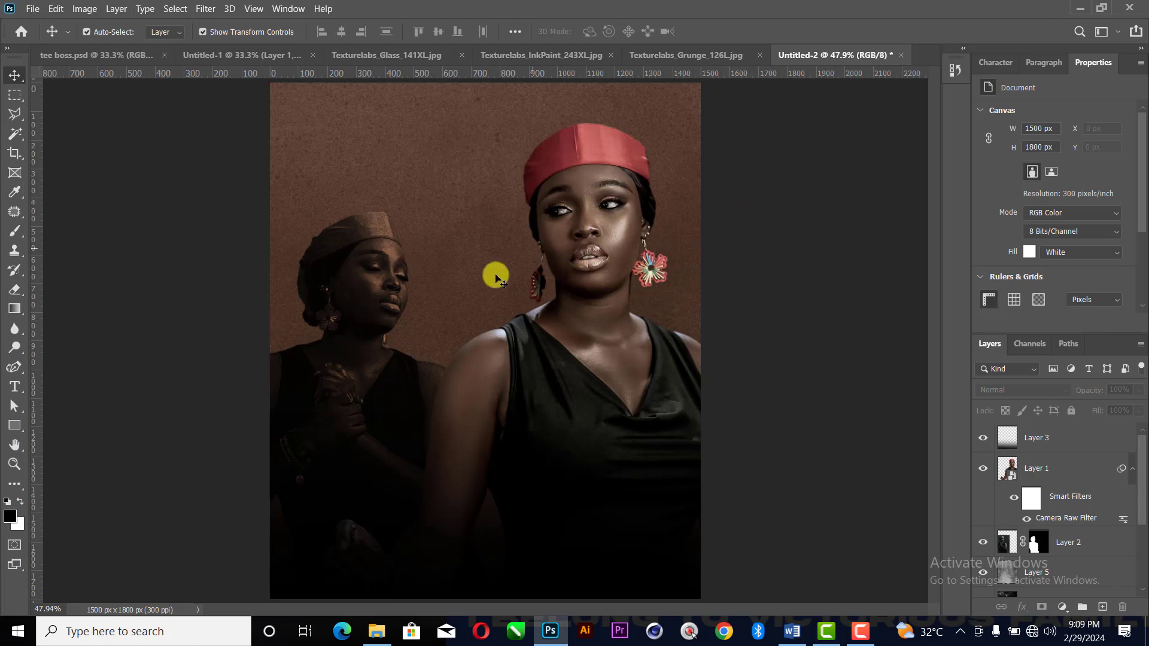
# - Copy "Tee boss" from the Word document and add it as white Name Smile text above the smaller model's head
pyautogui.click(595, 354)
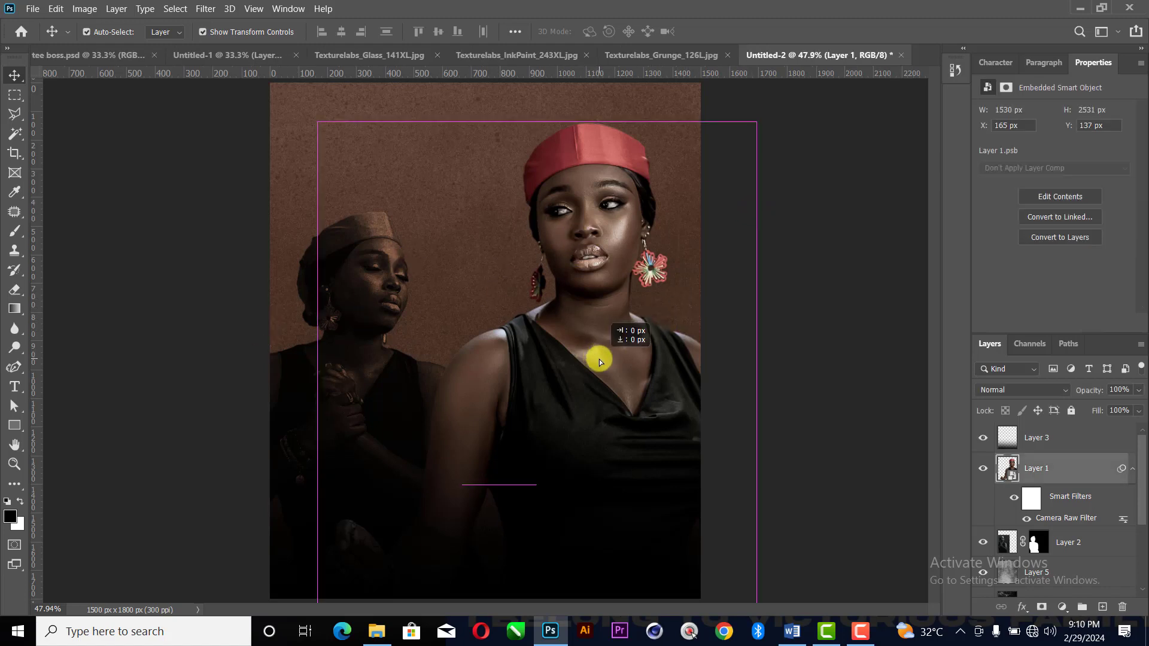
pyautogui.click(792, 632)
pyautogui.moveTo(392, 258); pyautogui.dragTo(318, 251)
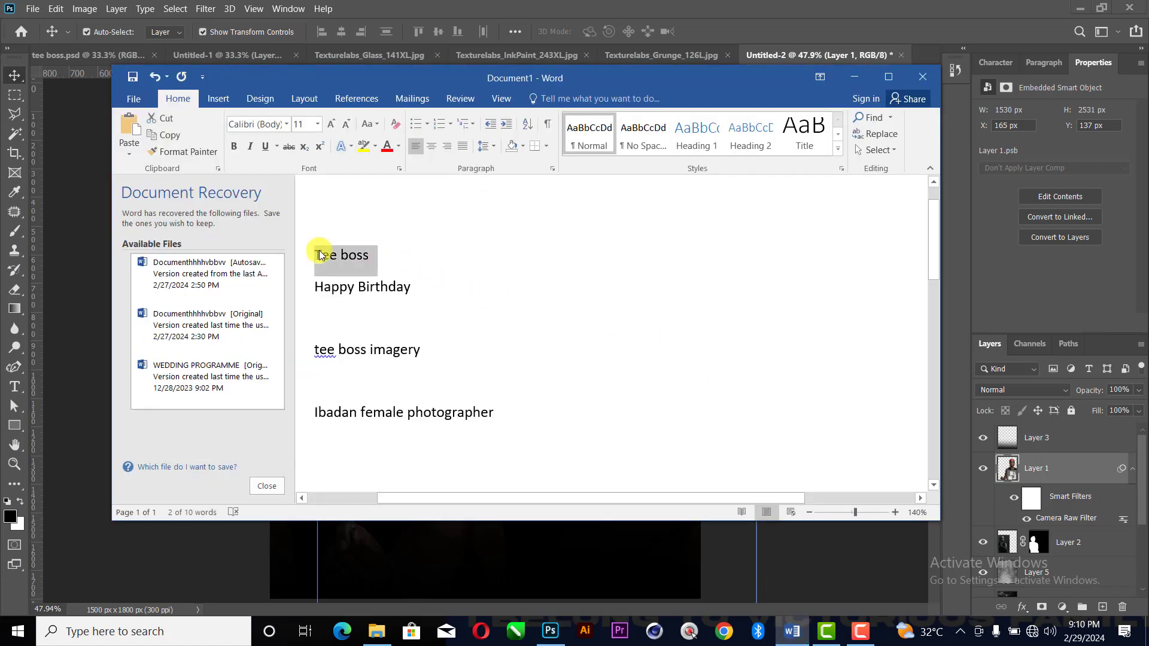
pyautogui.click(78, 216)
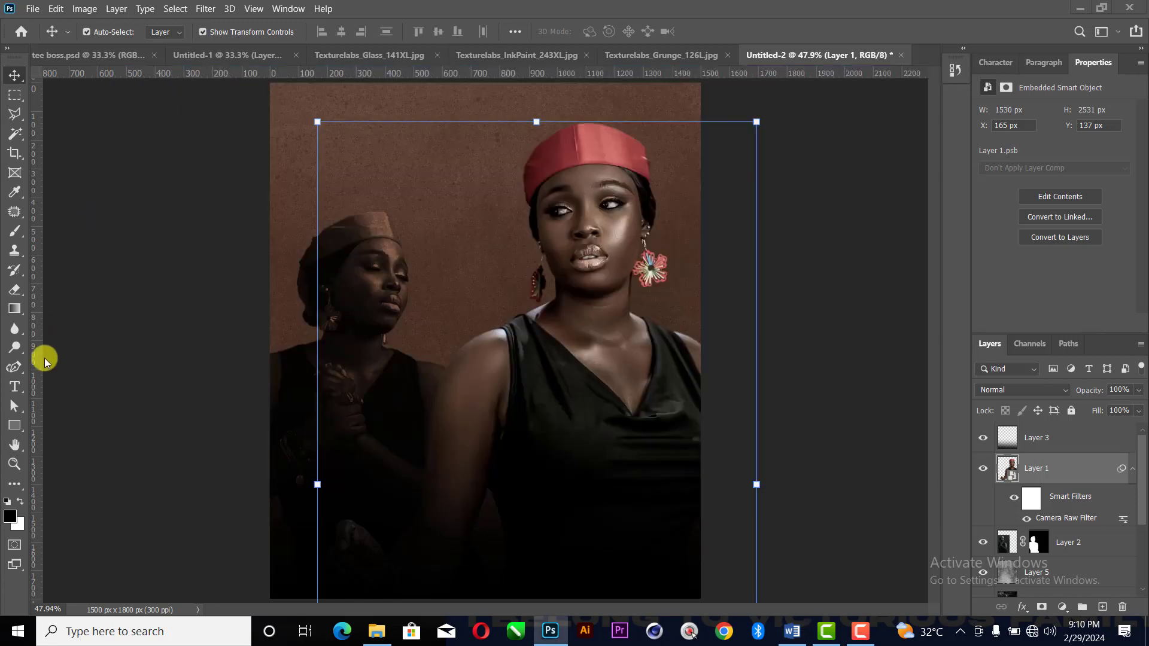
pyautogui.click(15, 387)
pyautogui.click(333, 191)
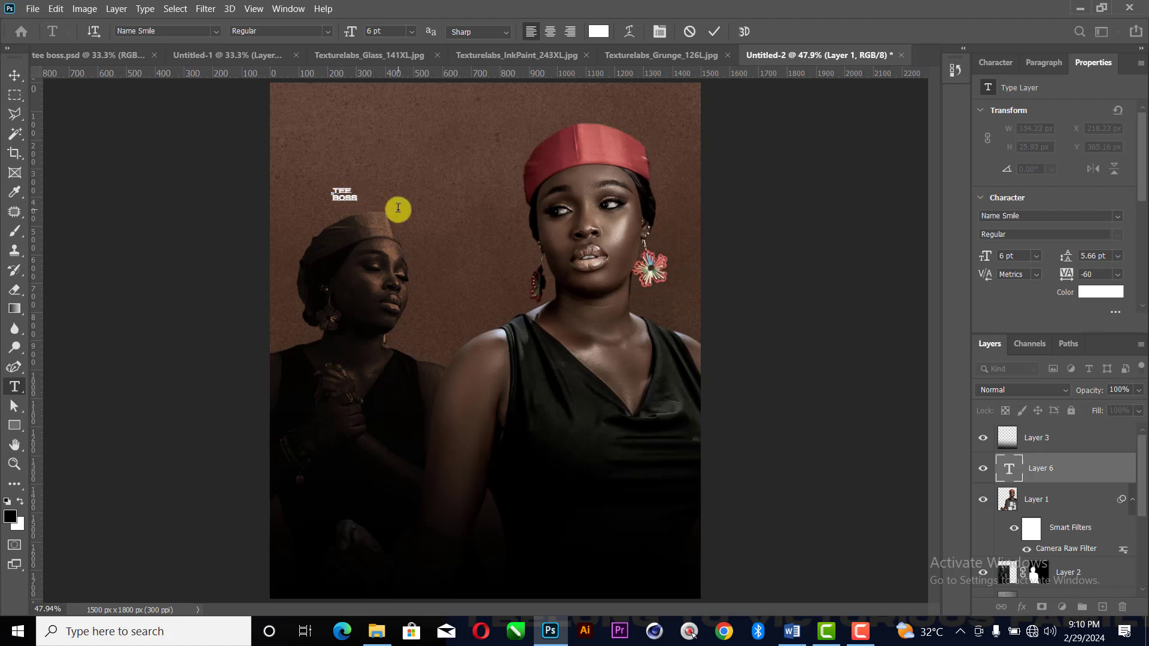
pyautogui.click(717, 31)
# - Rotate the "Tee boss" text 90° and enlarge it to 91.38 pt over the flyer's left half
pyautogui.click(14, 75)
pyautogui.moveTo(360, 197); pyautogui.dragTo(389, 301)
pyautogui.moveTo(342, 209); pyautogui.dragTo(370, 502)
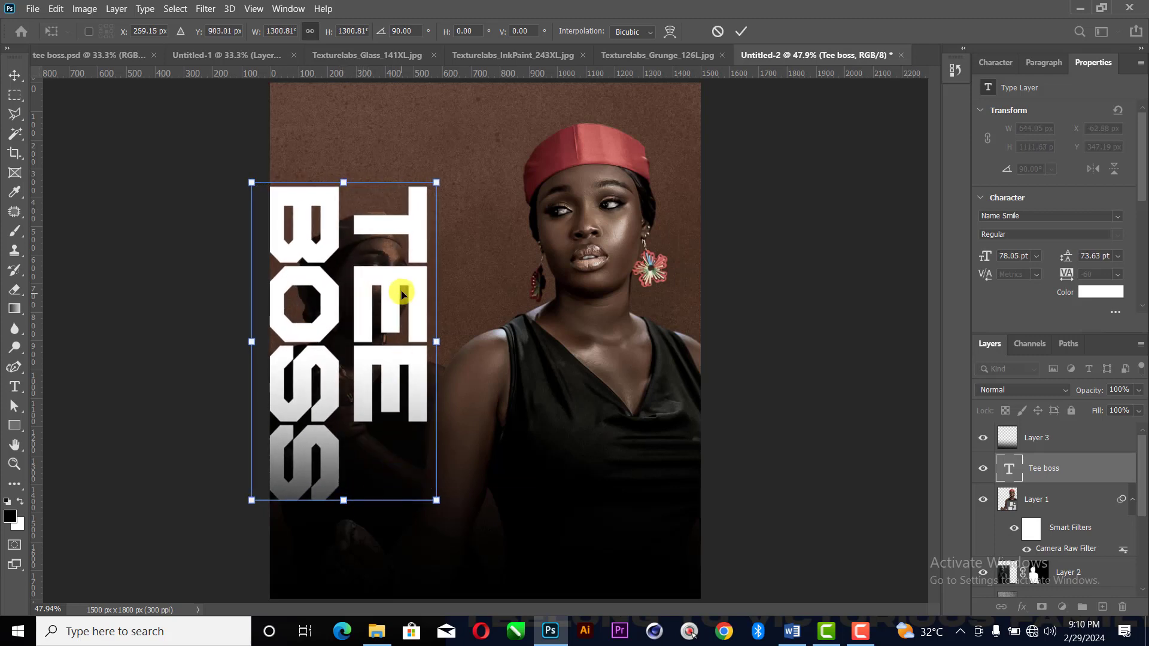
pyautogui.moveTo(395, 286); pyautogui.dragTo(445, 264)
pyautogui.moveTo(392, 512)
pyautogui.mouseDown()
pyautogui.moveTo(393, 544)
pyautogui.moveTo(397, 528)
pyautogui.mouseUp()
pyautogui.moveTo(442, 295); pyautogui.dragTo(434, 290)
pyautogui.moveTo(388, 183); pyautogui.dragTo(389, 145)
pyautogui.press('Return')
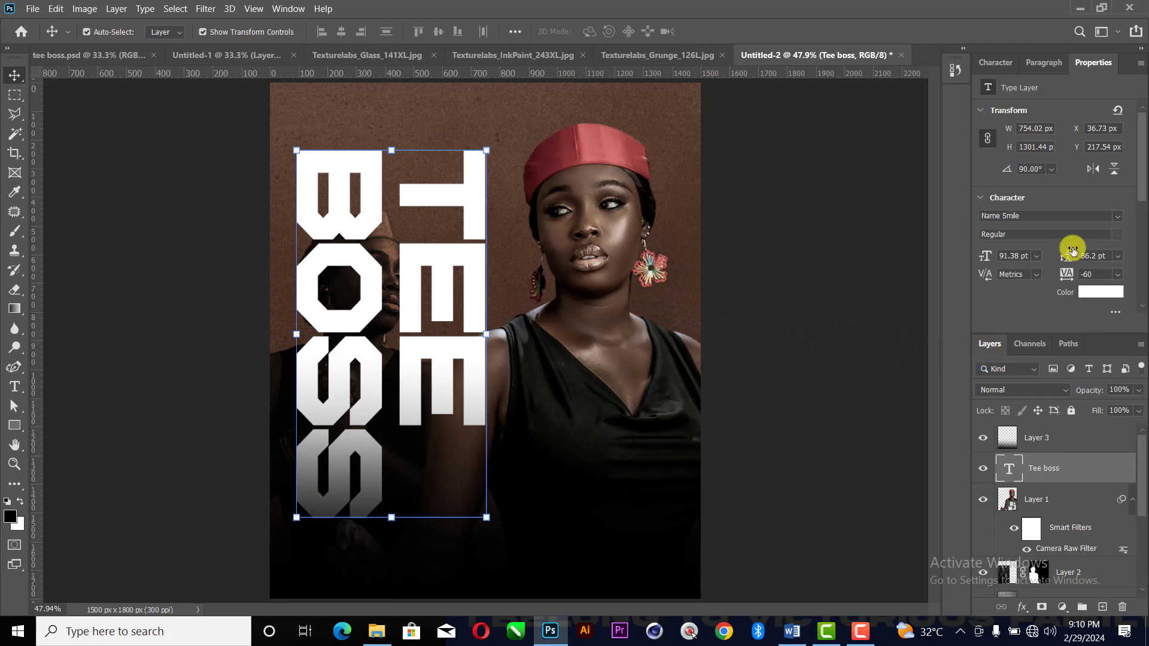
# - Set the "Tee boss" text layer's blend mode to Overlay and nudge it slightly up and left
pyautogui.click(1054, 391)
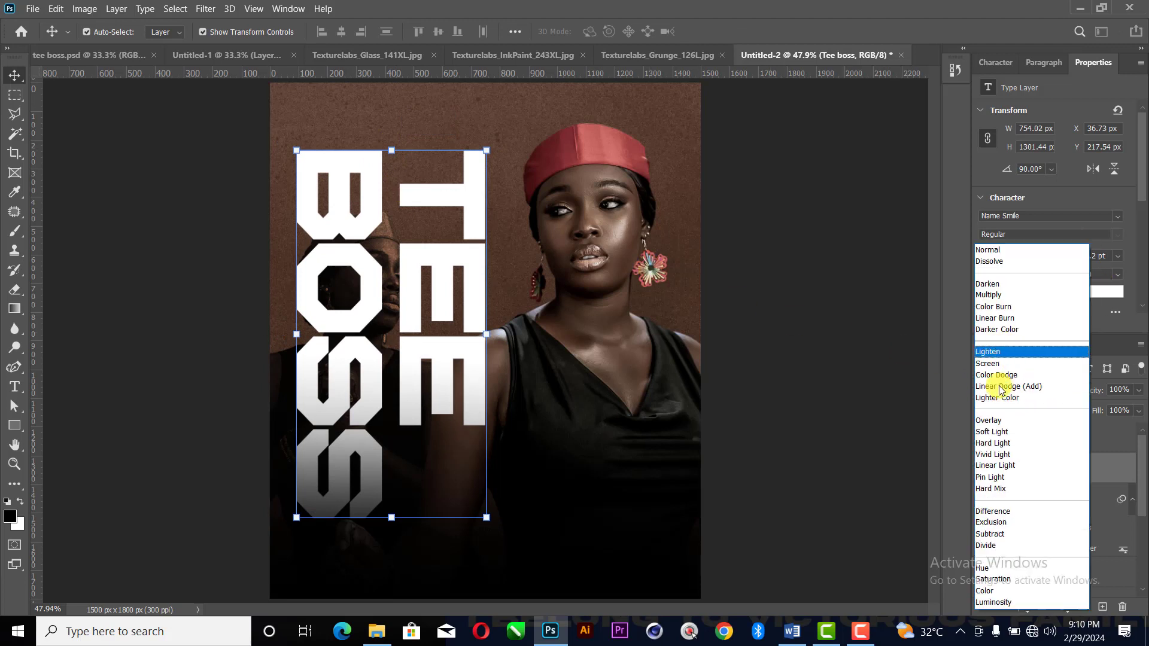
pyautogui.click(1001, 422)
pyautogui.moveTo(464, 203); pyautogui.dragTo(479, 200)
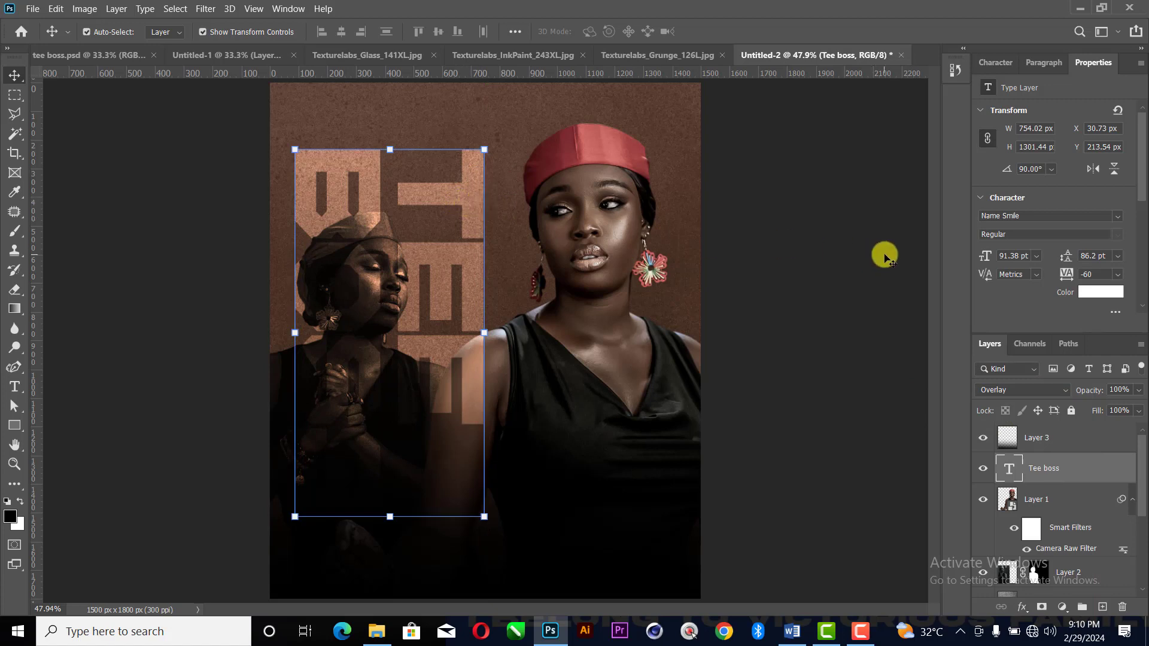
pyautogui.click(835, 237)
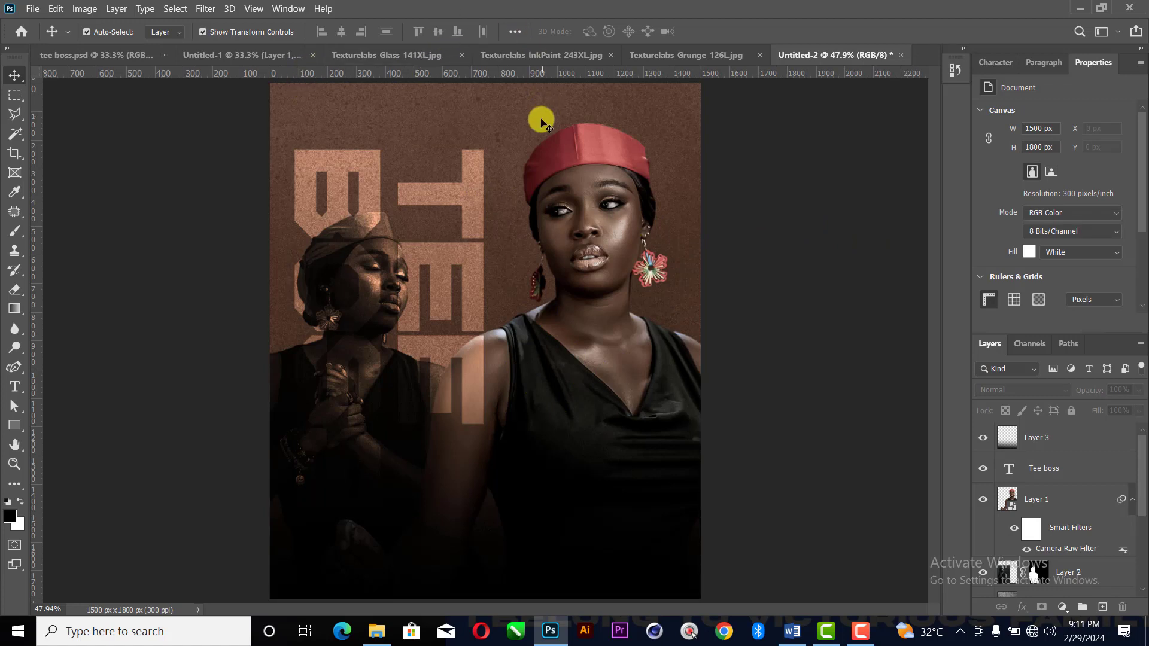
# - Bring the full-length model from Untitled-1 into the flyer as the top layer and scale it to 15.38% between the two larger models
pyautogui.click(214, 56)
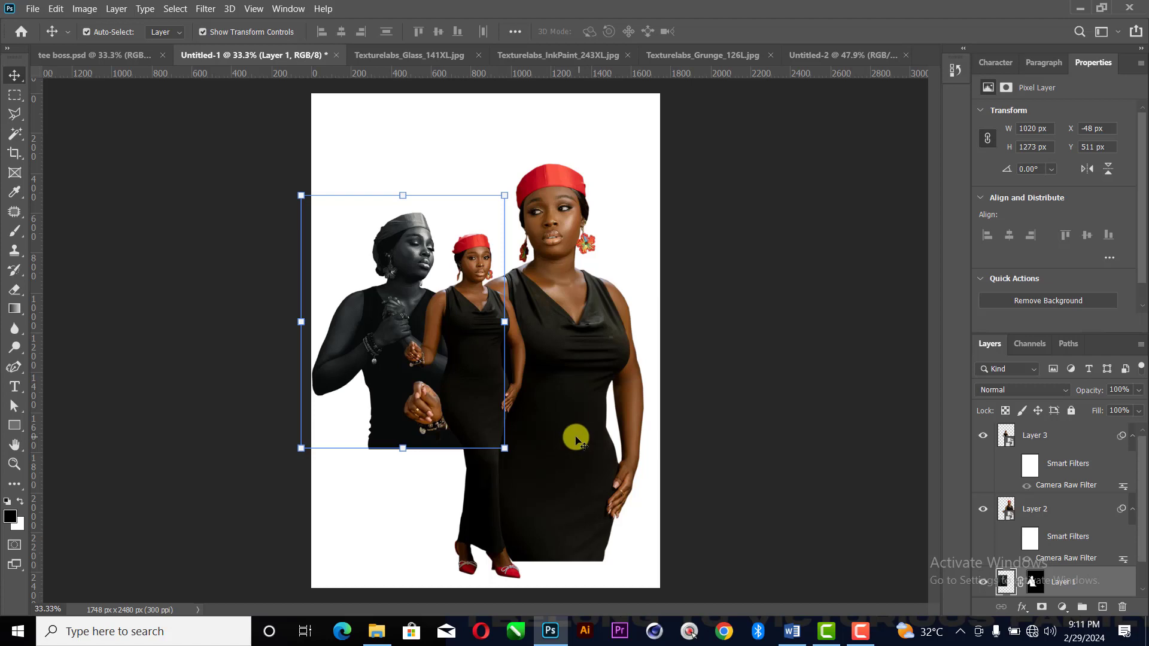
pyautogui.moveTo(505, 385)
pyautogui.mouseDown()
pyautogui.moveTo(487, 377)
pyautogui.moveTo(708, 77)
pyautogui.moveTo(408, 39)
pyautogui.moveTo(303, 52)
pyautogui.moveTo(864, 51)
pyautogui.moveTo(660, 317)
pyautogui.moveTo(514, 395)
pyautogui.mouseUp()
pyautogui.hotkey('ctrl', 'z')
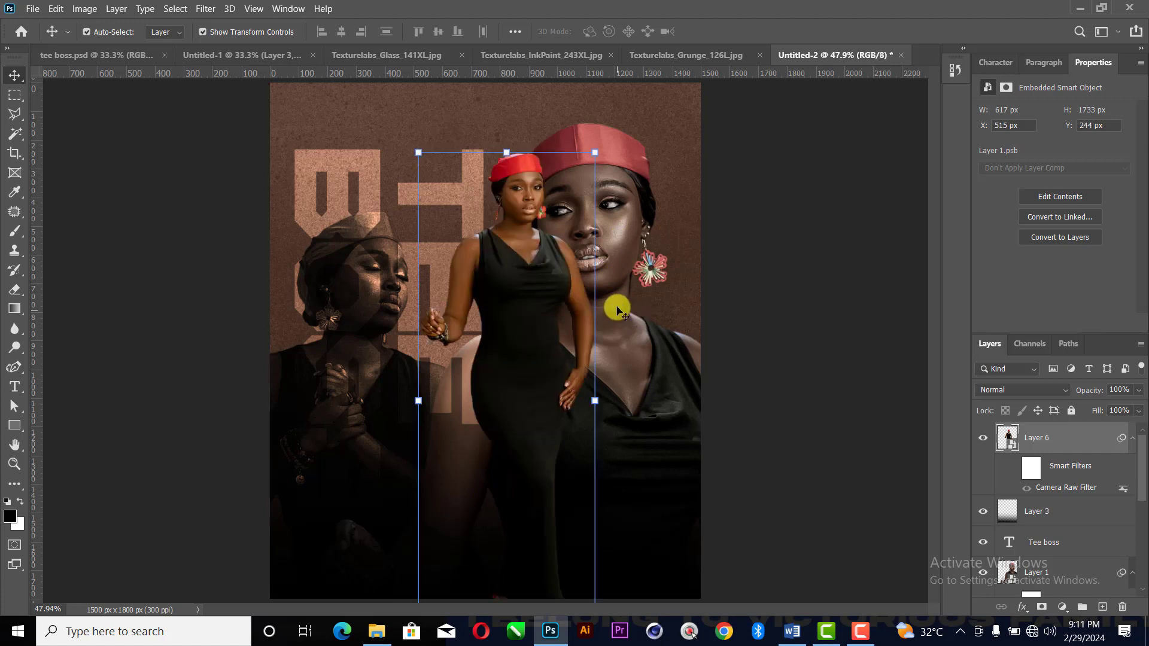
pyautogui.moveTo(602, 151); pyautogui.dragTo(501, 405)
pyautogui.moveTo(462, 474); pyautogui.dragTo(513, 399)
pyautogui.moveTo(504, 333)
pyautogui.mouseDown()
pyautogui.moveTo(510, 292)
pyautogui.moveTo(513, 348)
pyautogui.mouseUp()
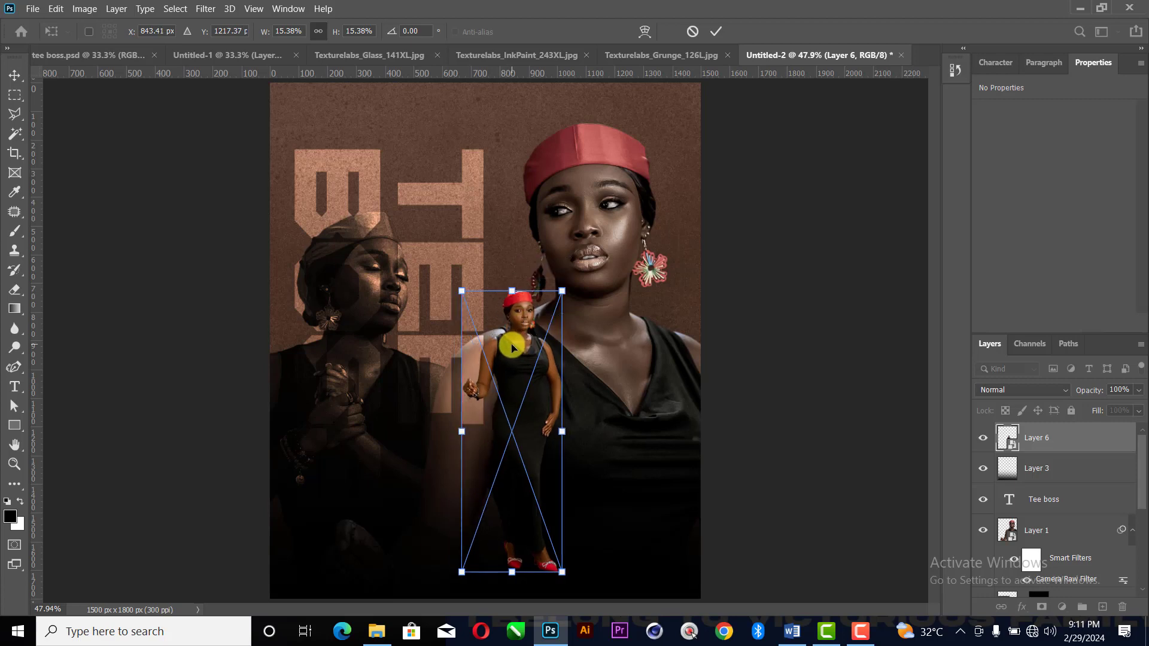
pyautogui.press('Return')
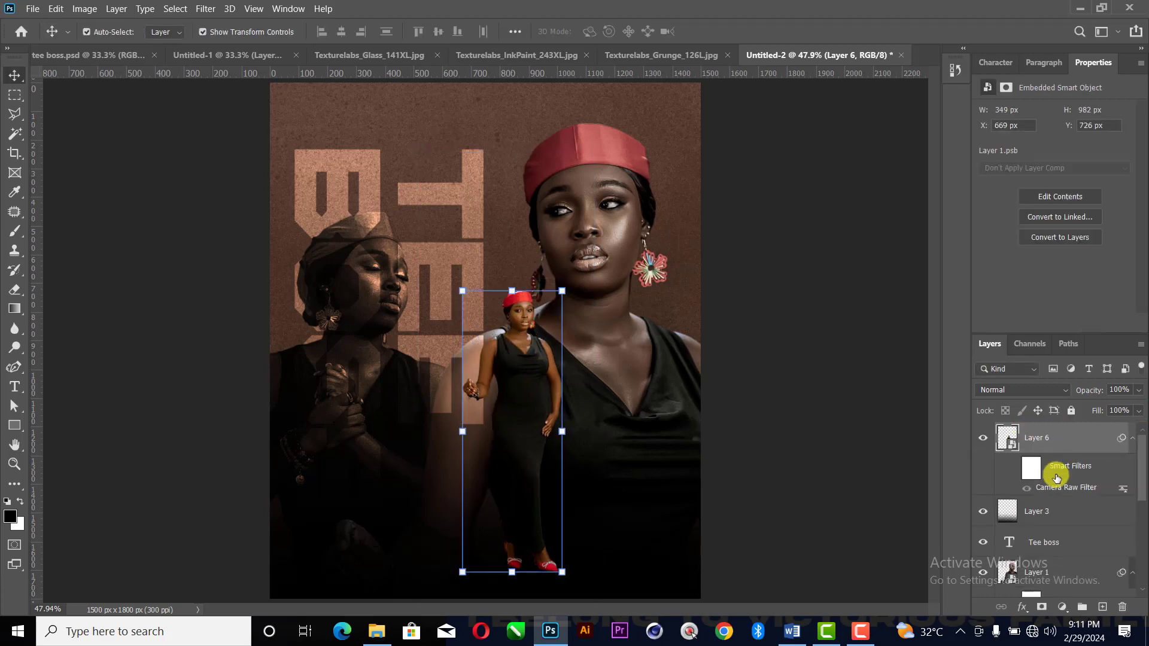
# - Turn on the Camera Raw smart filter of Layer 6 and nudge the full-length model 15 px left
pyautogui.click(1013, 468)
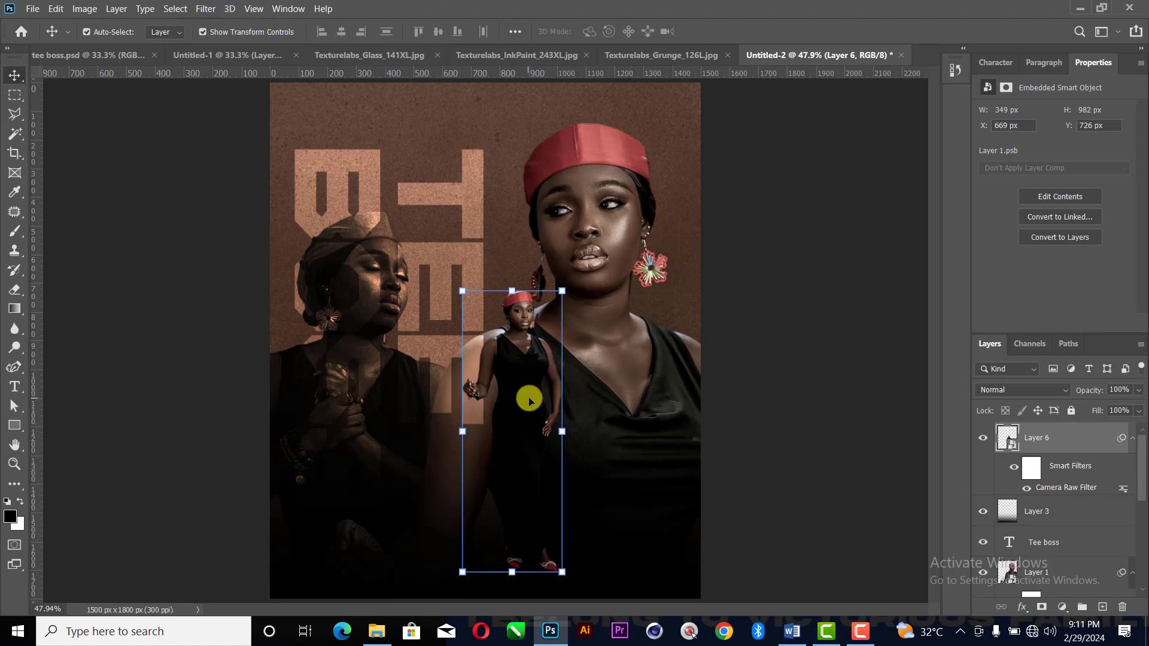
pyautogui.press('Left')
pyautogui.press('Left')
pyautogui.press('Left')
pyautogui.press('Left')
pyautogui.press('Left')
pyautogui.press('Left')
pyautogui.press('Left')
pyautogui.press('Left')
pyautogui.press('Left')
pyautogui.press('Left')
pyautogui.press('Left')
pyautogui.press('Left')
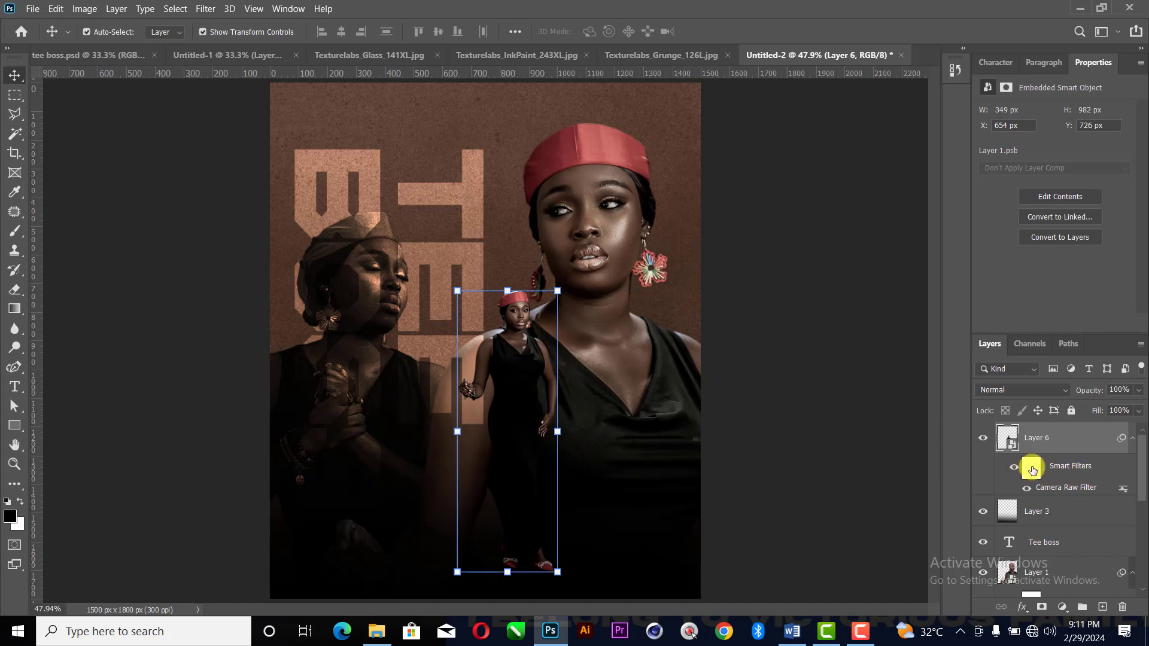
pyautogui.click(788, 334)
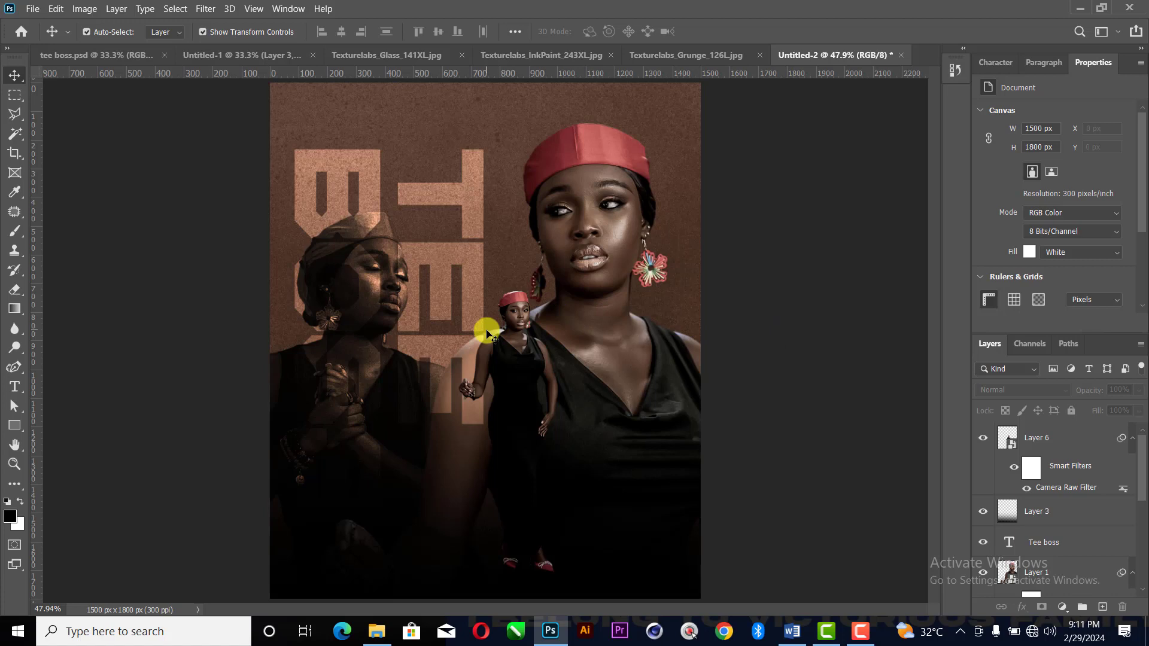
# - Copy "Happy Birthday" from the Word document and add it to the Photoshop flyer as two lines of white Name Smile text
pyautogui.click(790, 638)
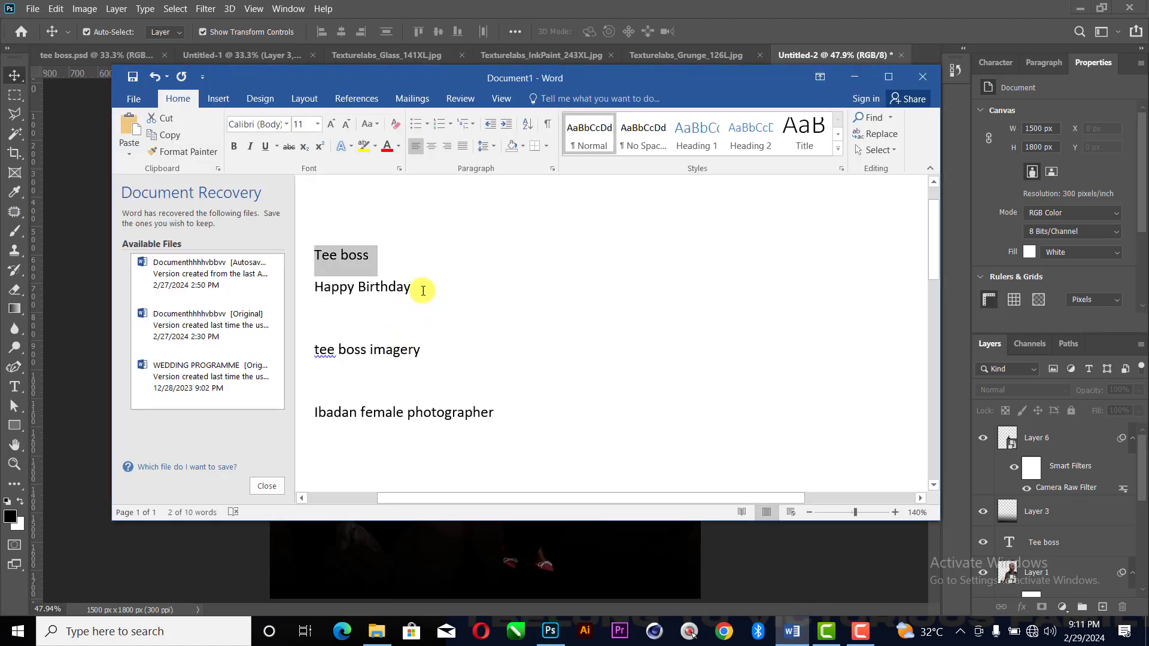
pyautogui.moveTo(423, 290); pyautogui.dragTo(316, 289)
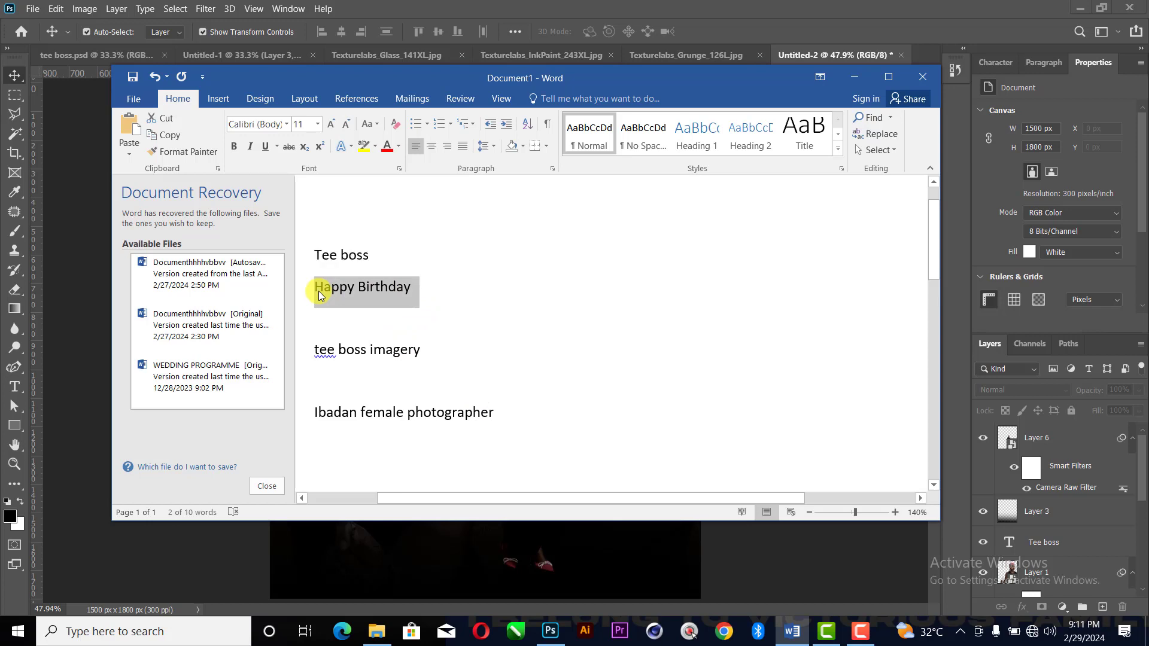
pyautogui.click(67, 277)
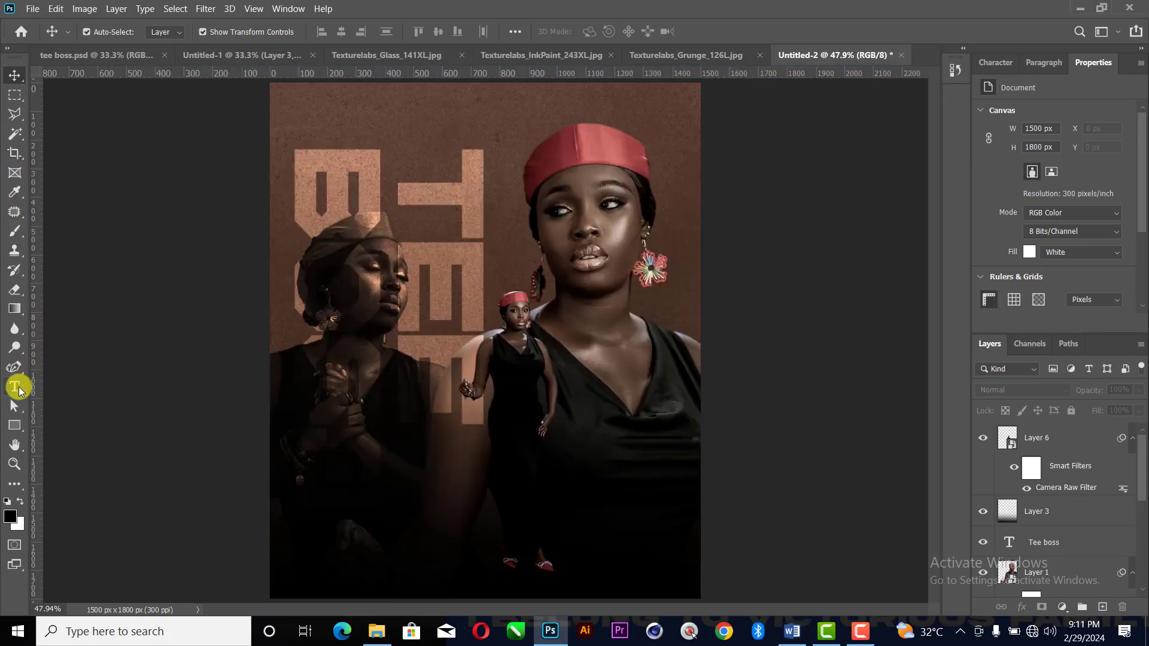
pyautogui.click(15, 387)
pyautogui.click(613, 142)
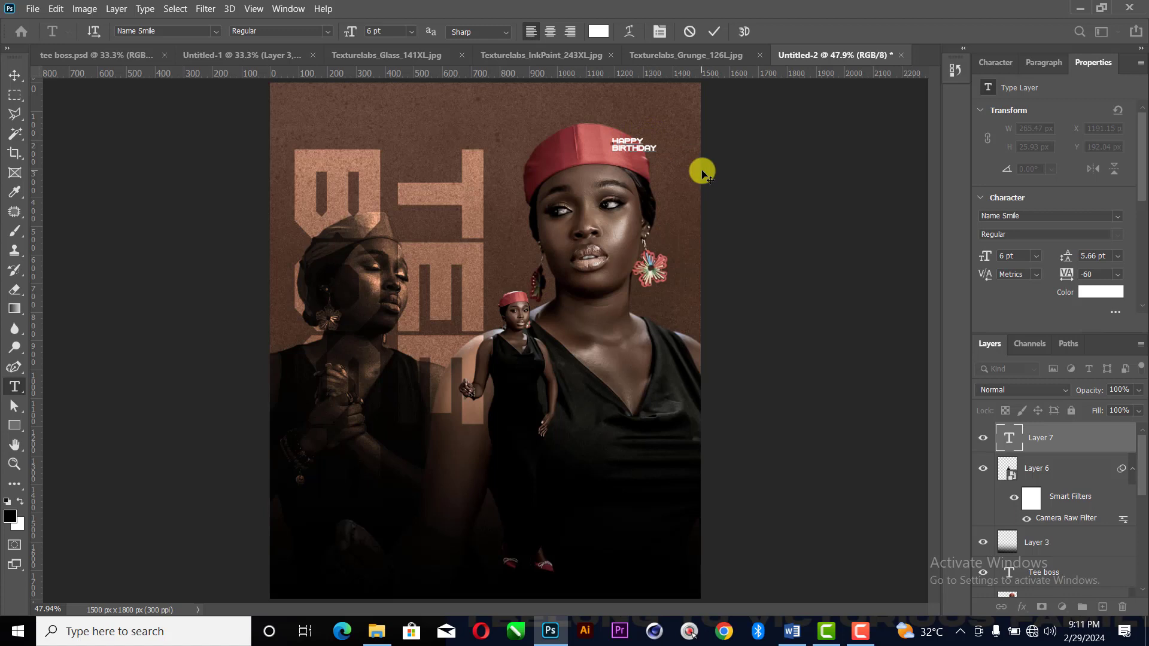
pyautogui.click(713, 28)
# - Place the "Happy Birthday" text below the vertical word "TEE" and scale it to 11.53 pt, matching that word's width
pyautogui.click(15, 75)
pyautogui.moveTo(661, 147); pyautogui.dragTo(448, 454)
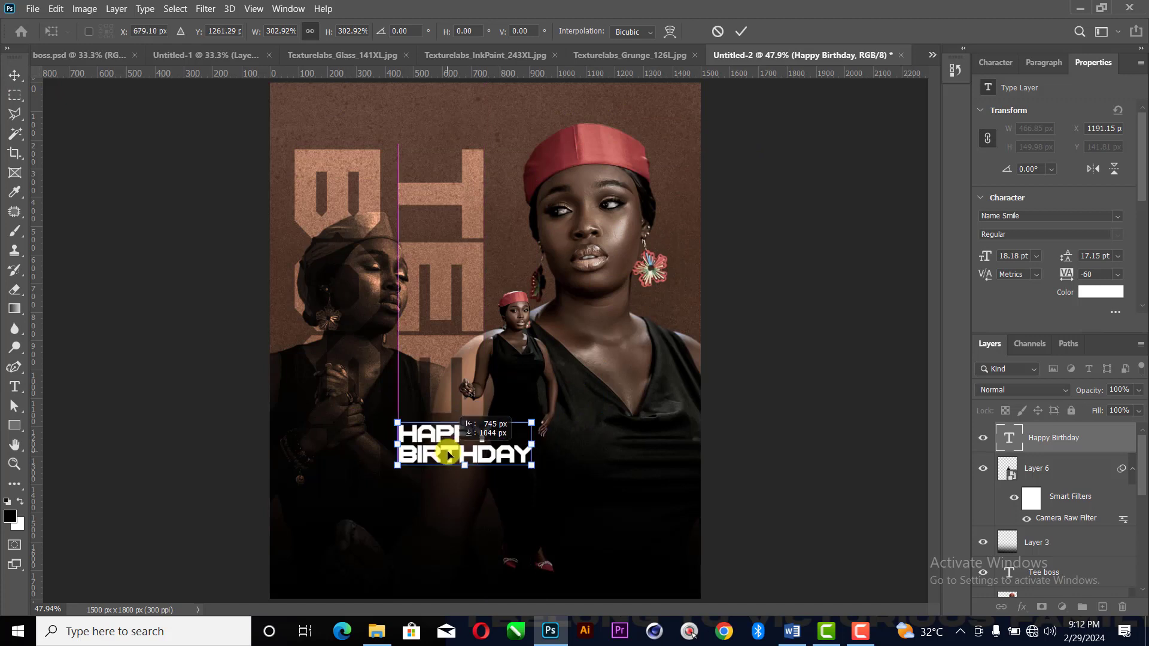
pyautogui.moveTo(532, 444); pyautogui.dragTo(484, 441)
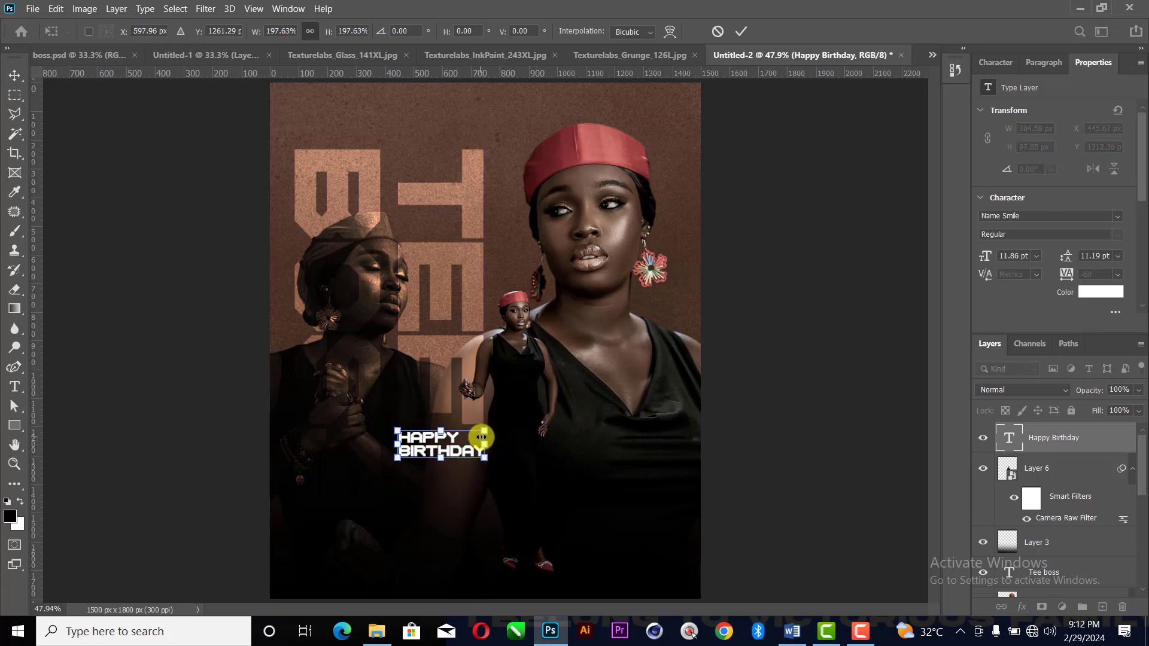
pyautogui.scroll(6, 489, 455)
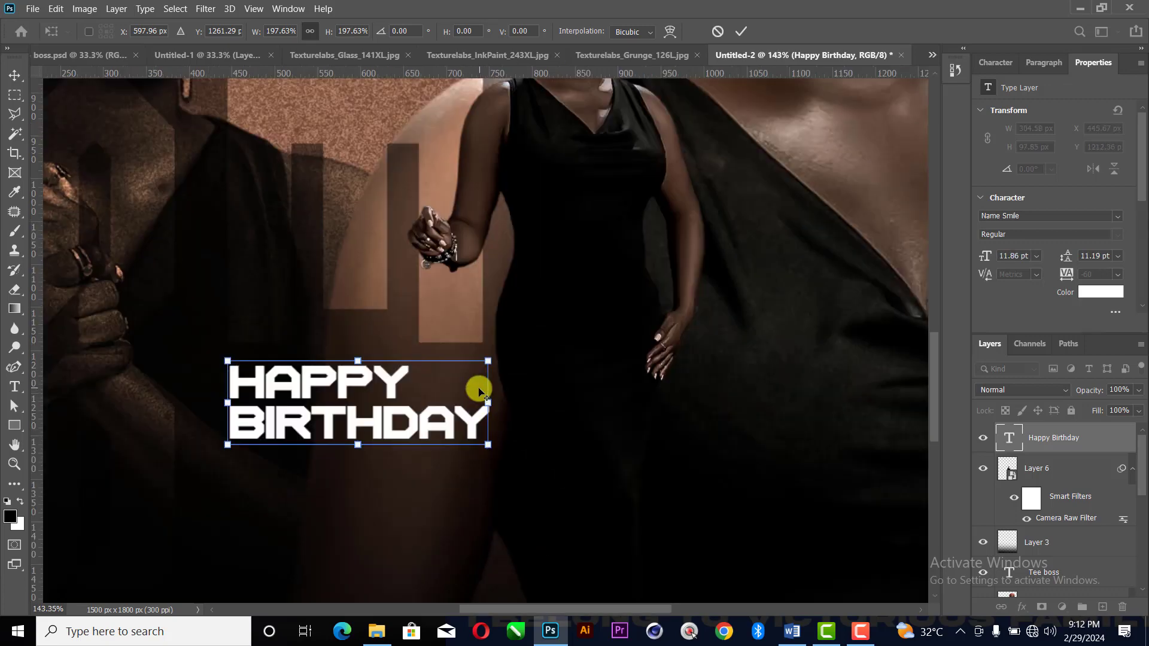
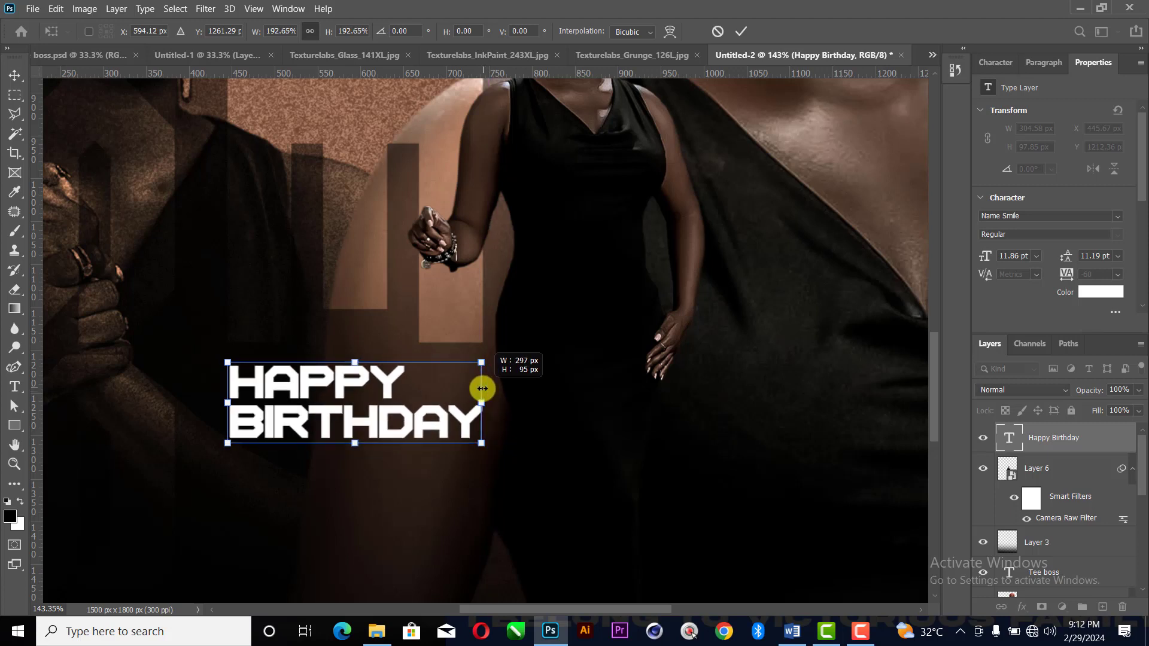
pyautogui.click(740, 28)
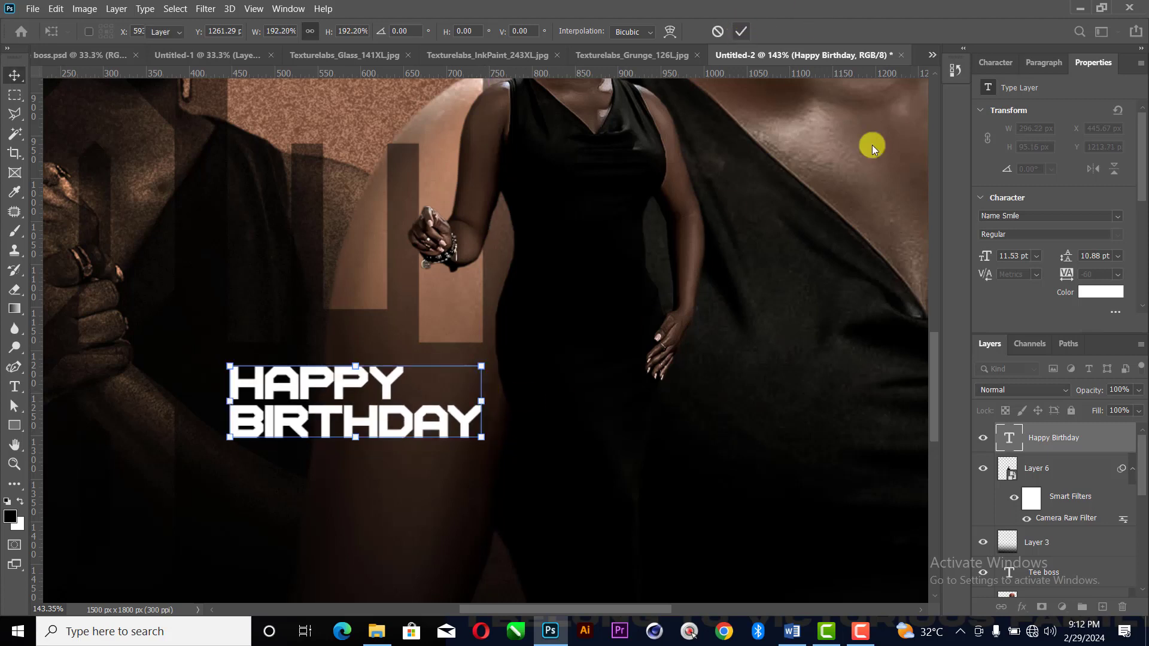
# - Set the "Happy Birthday" text layer's blend mode to Soft Light
pyautogui.click(1017, 389)
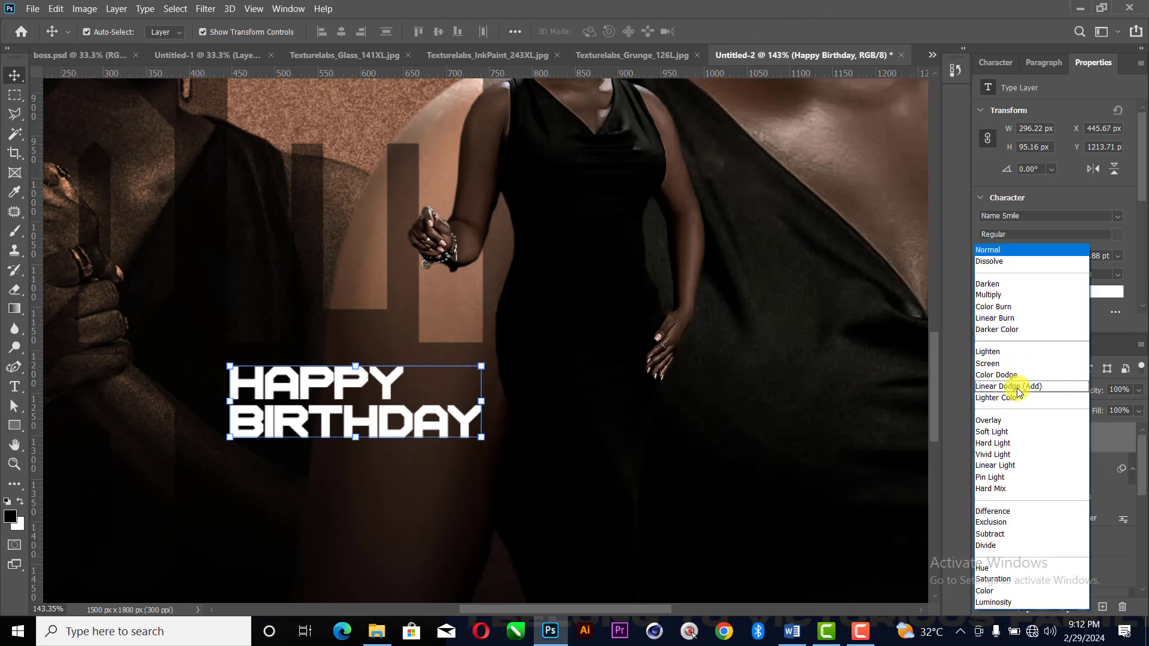
pyautogui.click(1005, 433)
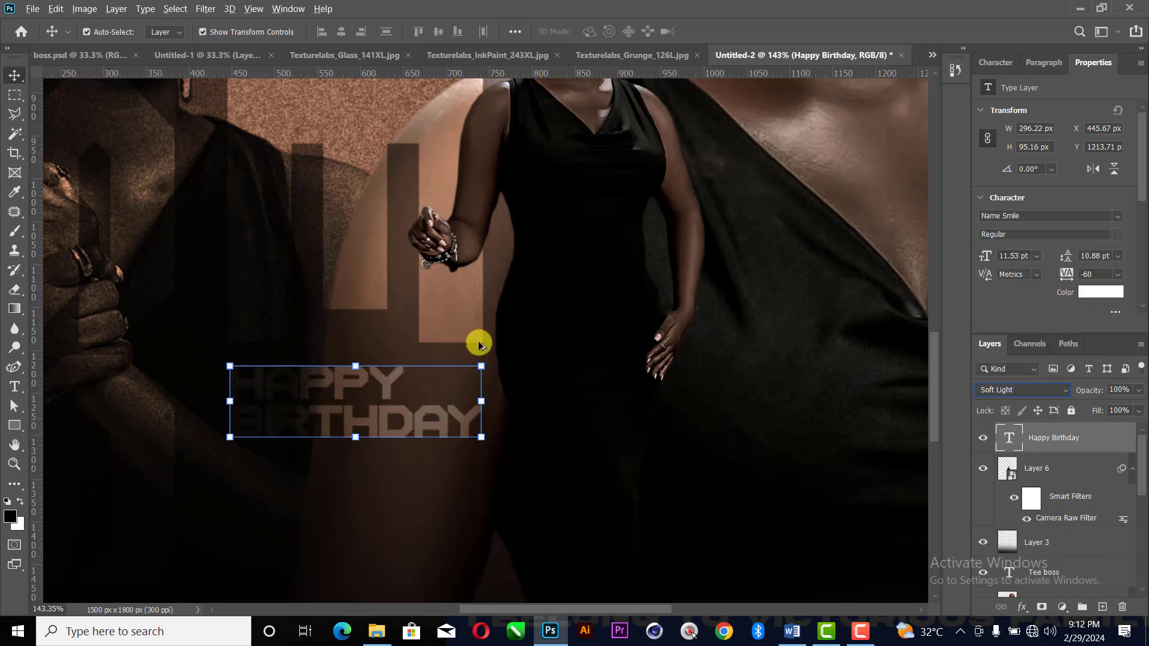
pyautogui.click(584, 314)
pyautogui.scroll(-5, 585, 323)
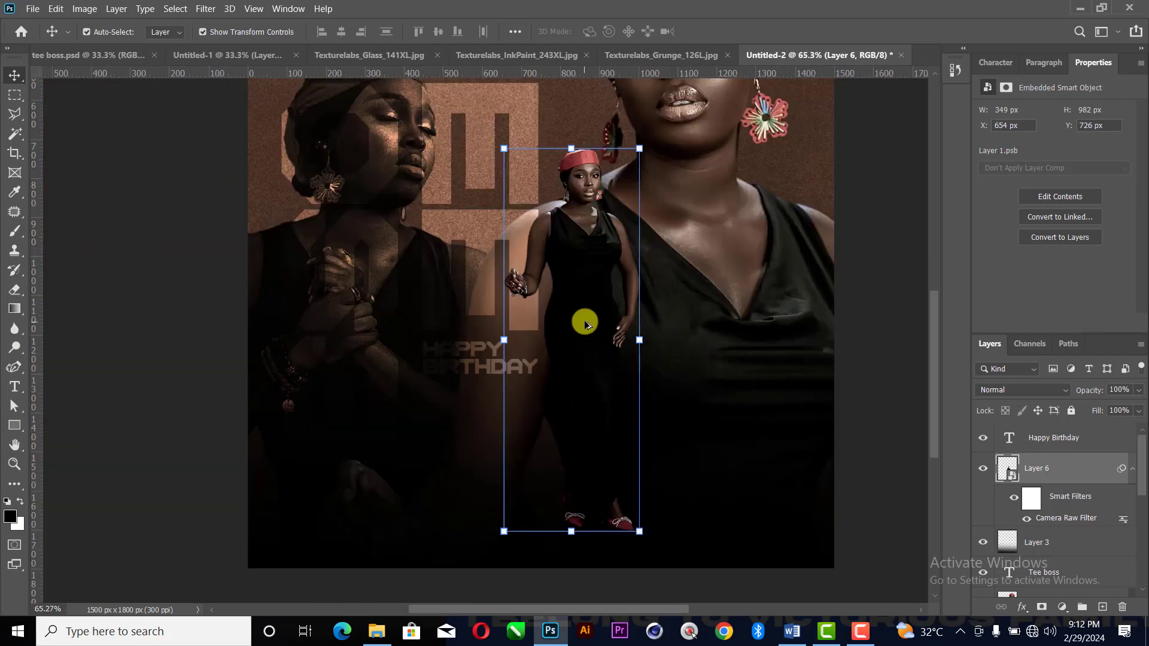
pyautogui.scroll(-3, 585, 324)
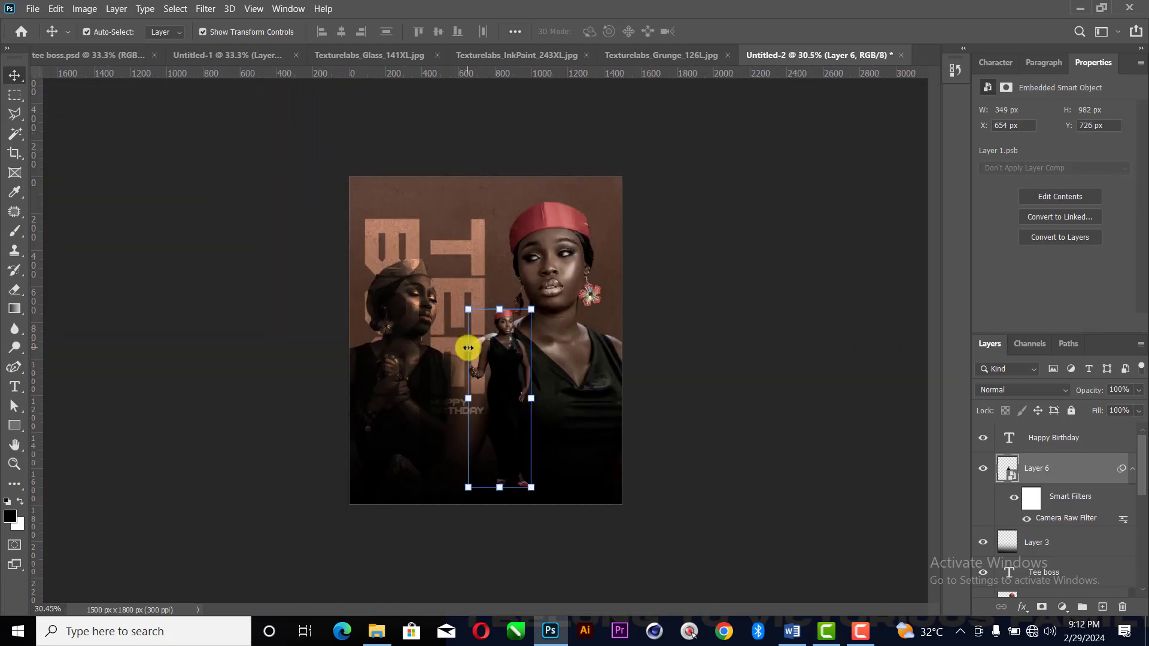
pyautogui.scroll(5, 468, 348)
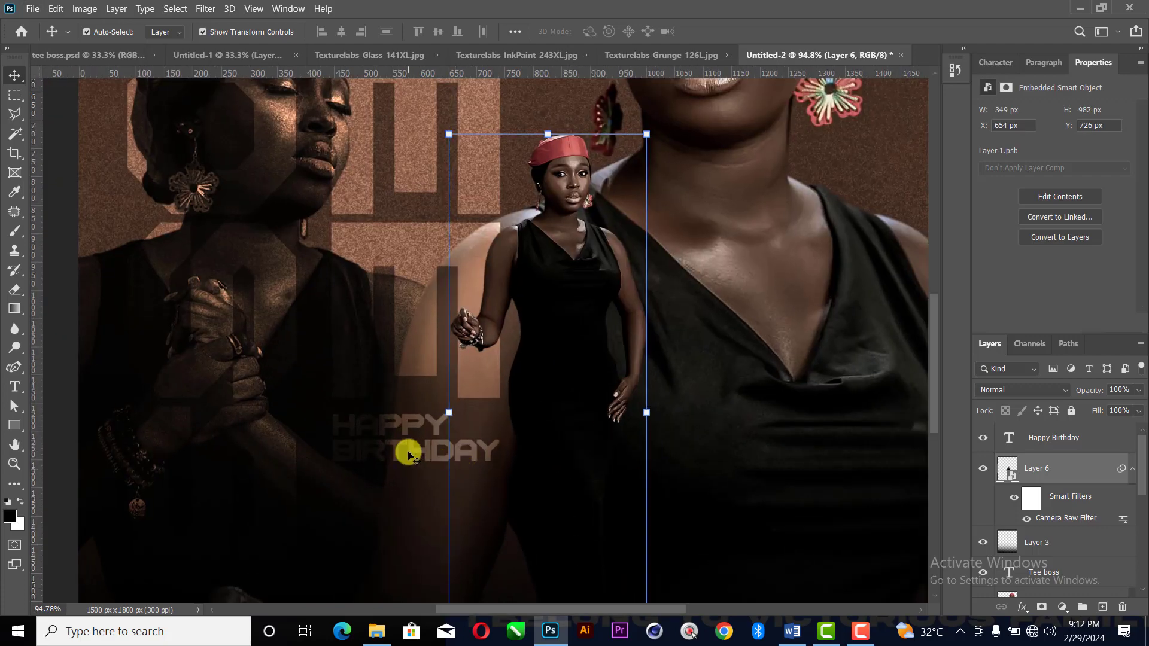
pyautogui.click(409, 454)
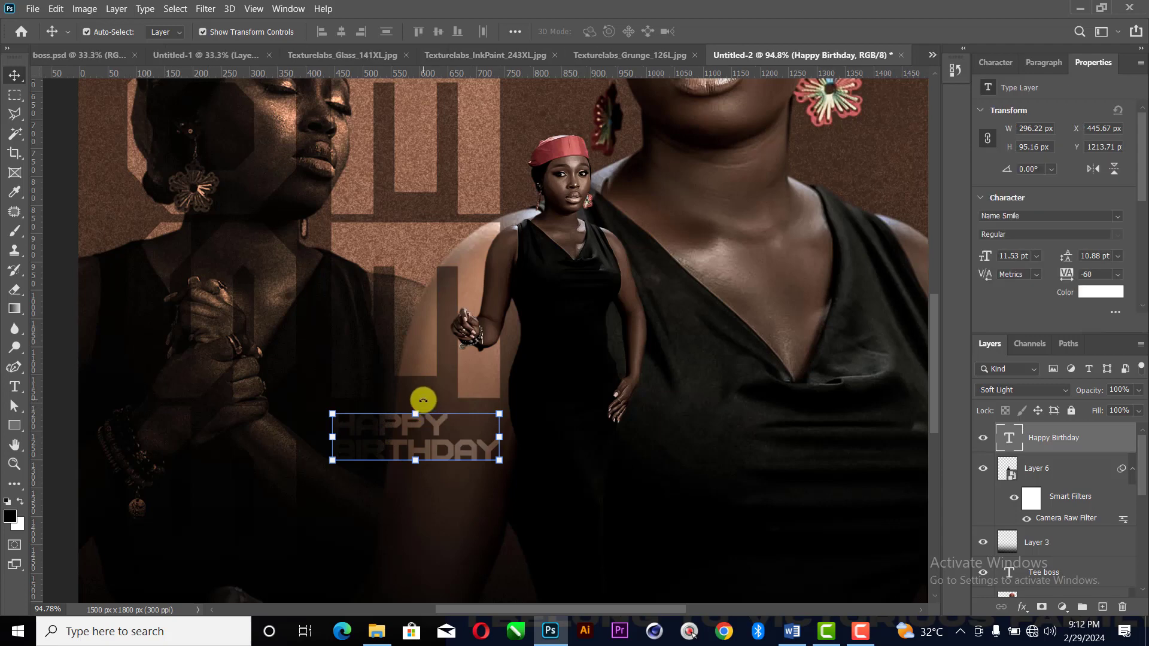
pyautogui.scroll(4, 454, 401)
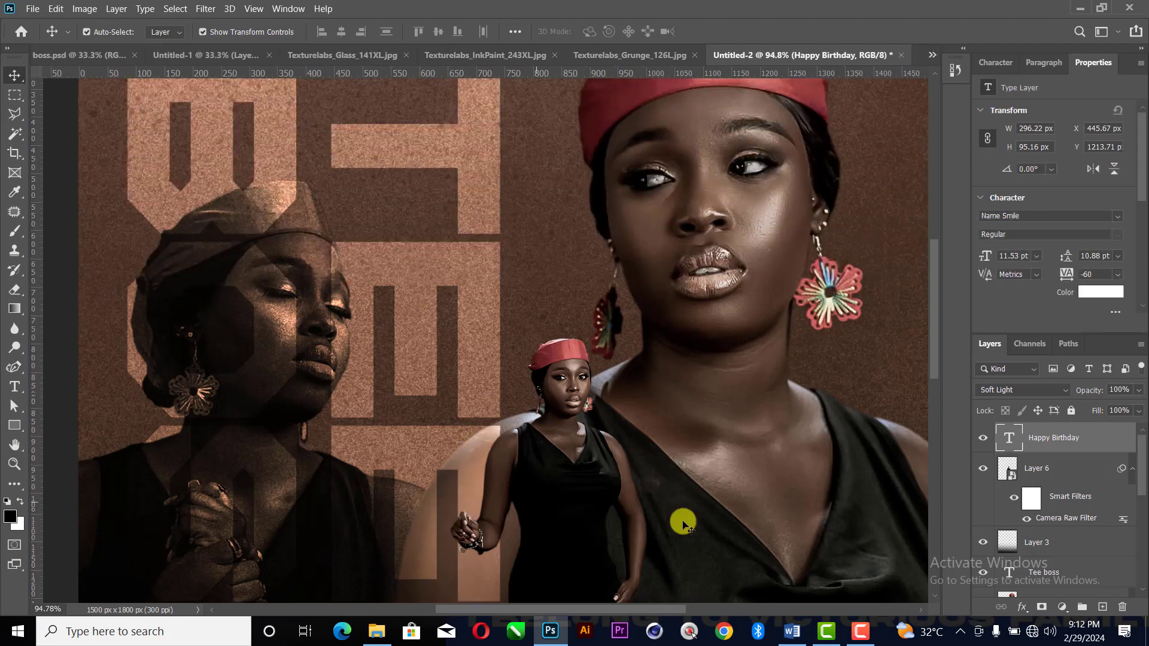
# - Copy "tee boss imagery" from the Word document and add it to the Photoshop flyer as text broken before "imagery"
pyautogui.click(791, 631)
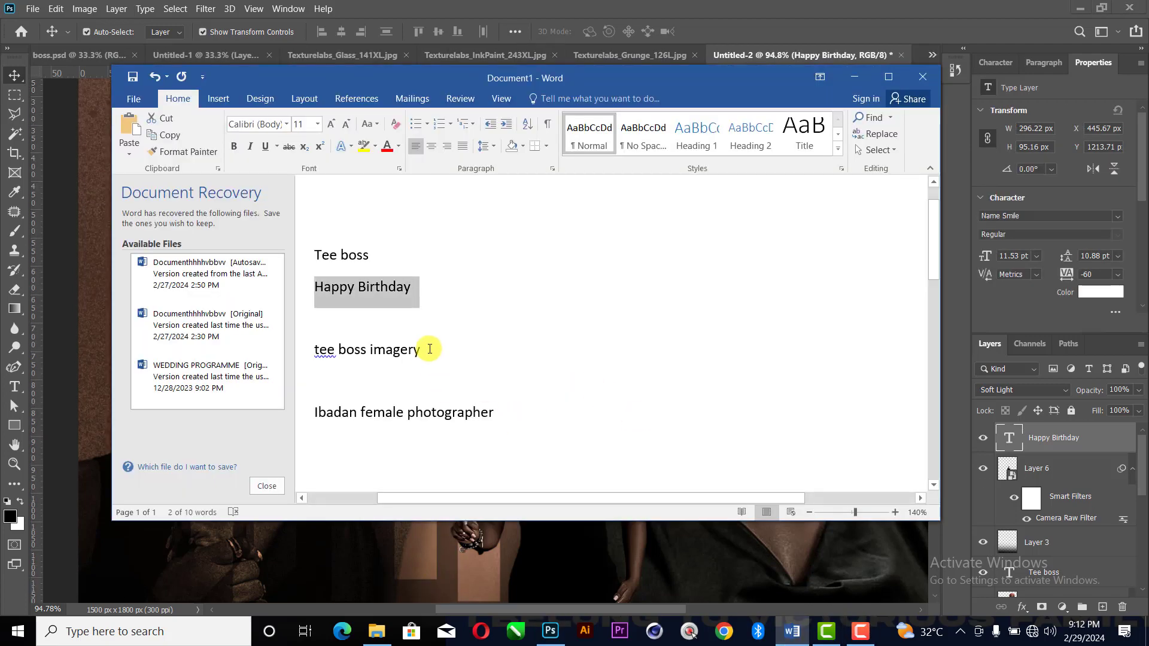
pyautogui.moveTo(430, 349); pyautogui.dragTo(312, 345)
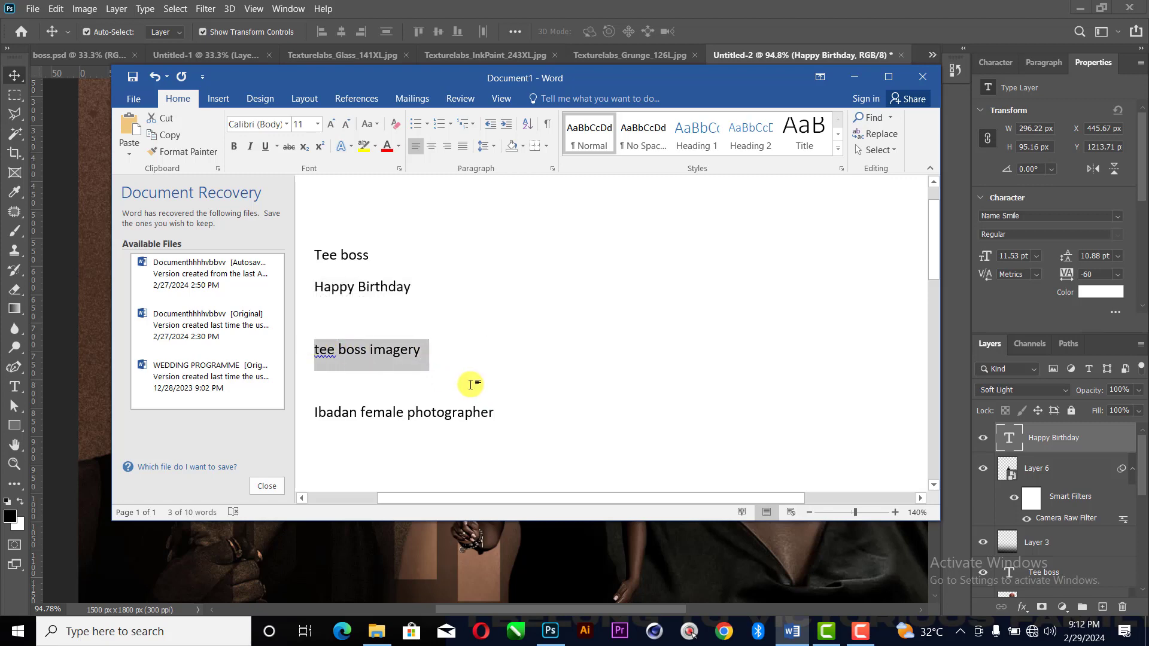
pyautogui.click(60, 203)
pyautogui.click(15, 386)
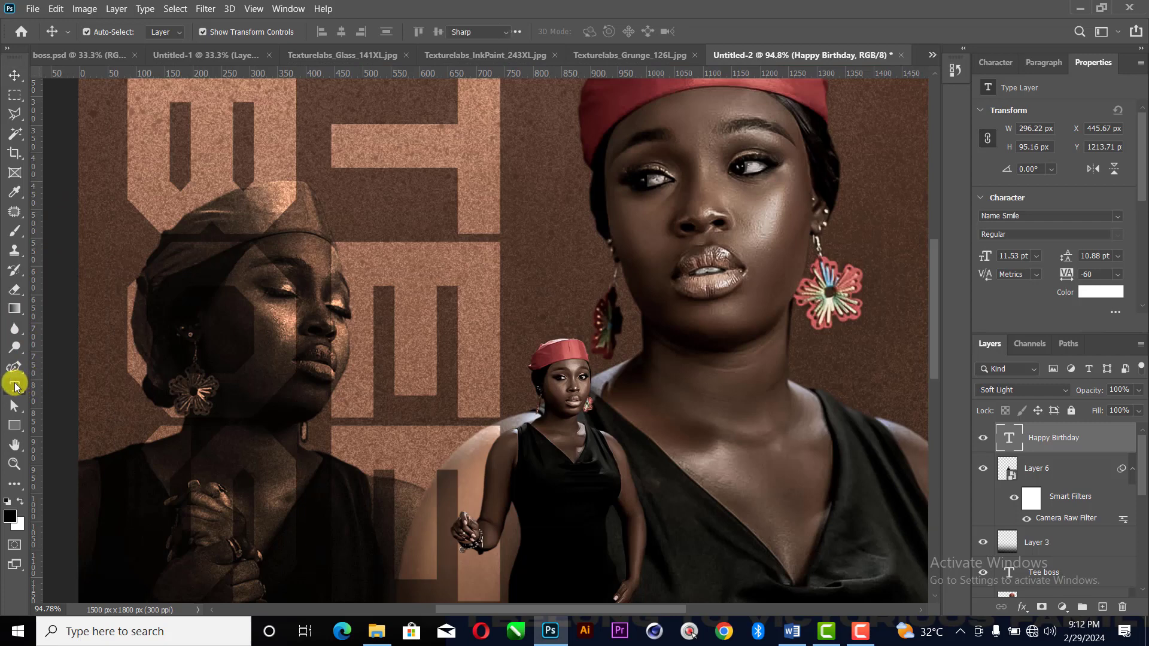
pyautogui.click(714, 268)
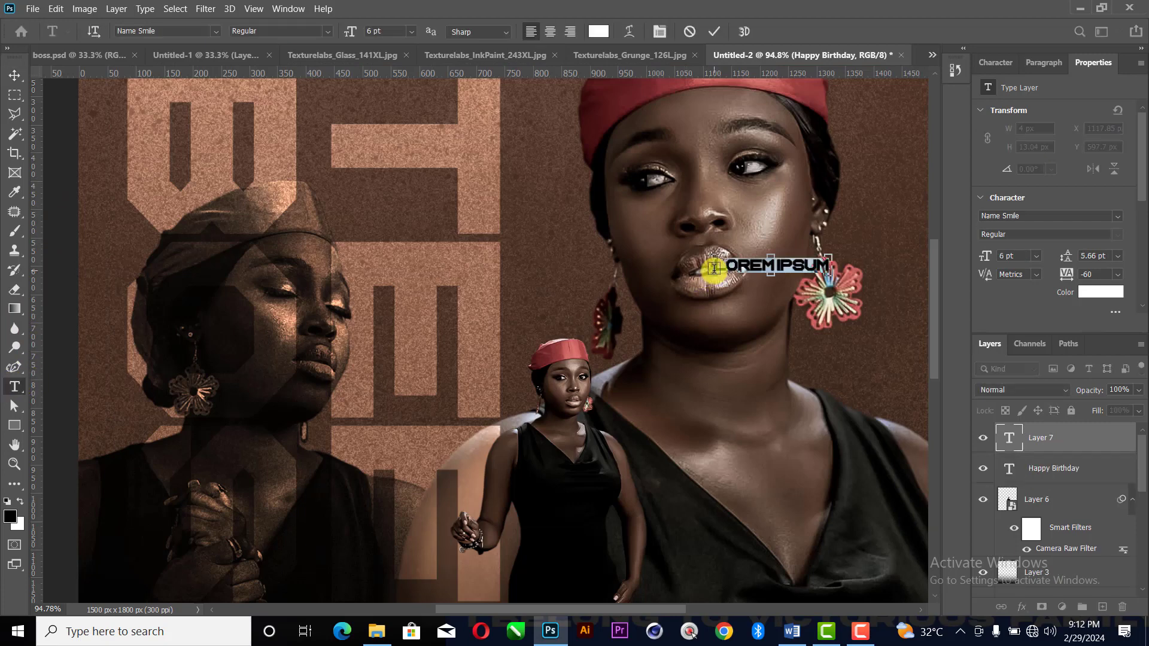
pyautogui.write('TEE BOSS IMAGERY')
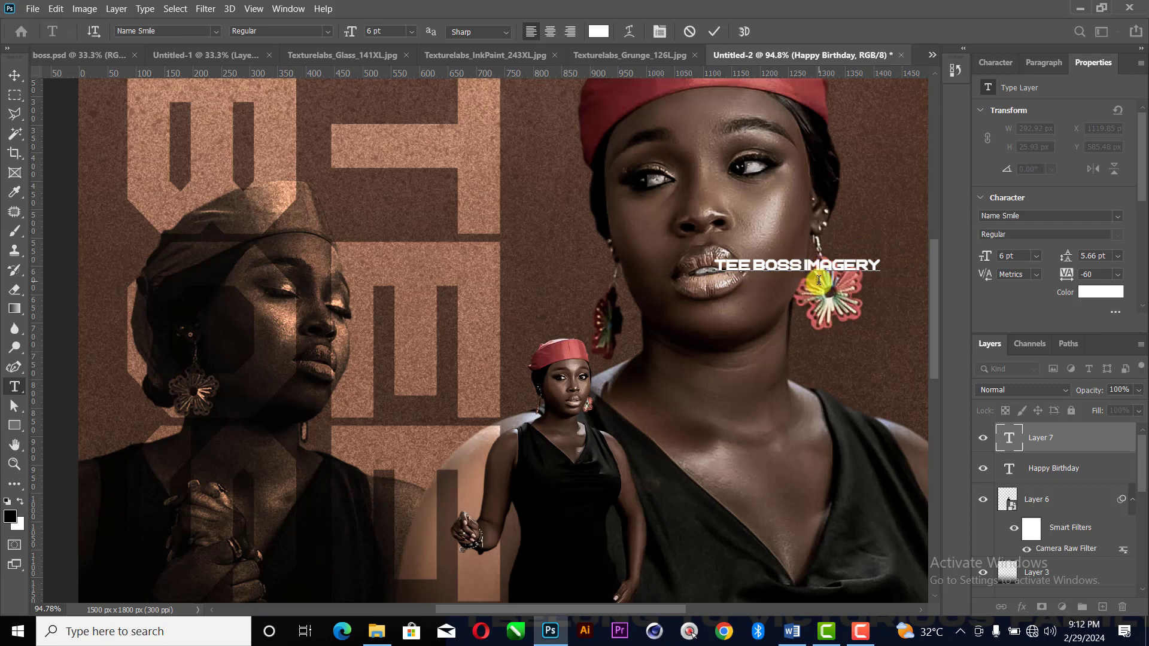
pyautogui.press('Return')
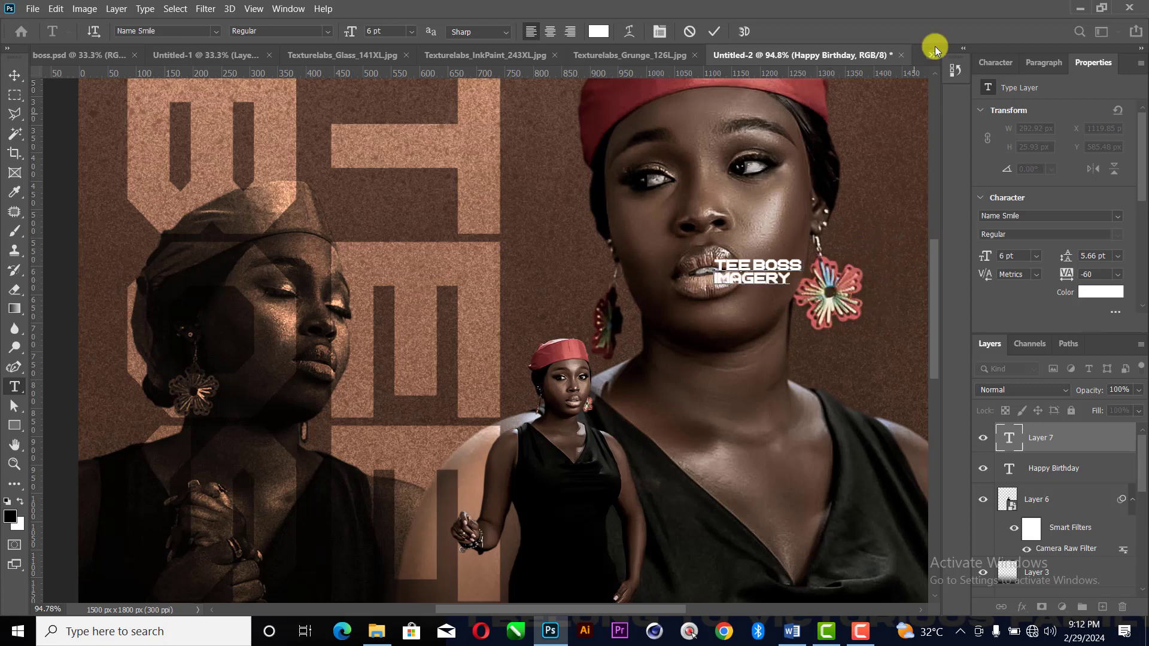
pyautogui.click(712, 30)
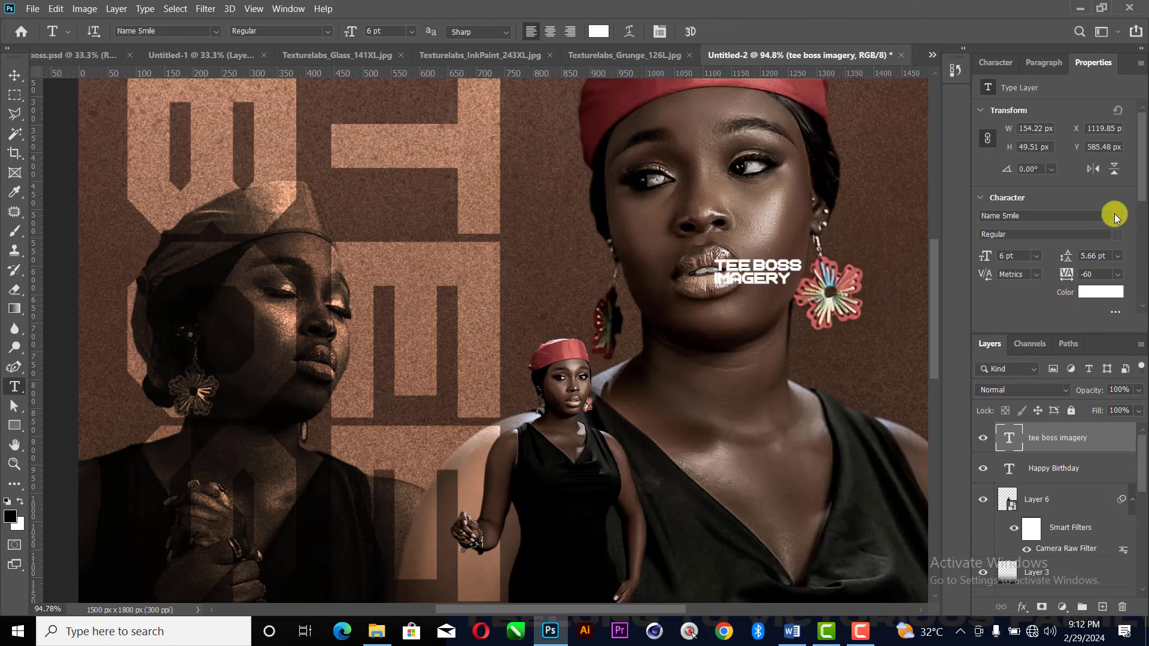
# - Change the "tee boss imagery" text's font to Montserrat Medium
pyautogui.click(1116, 215)
pyautogui.scroll(-8, 1053, 368)
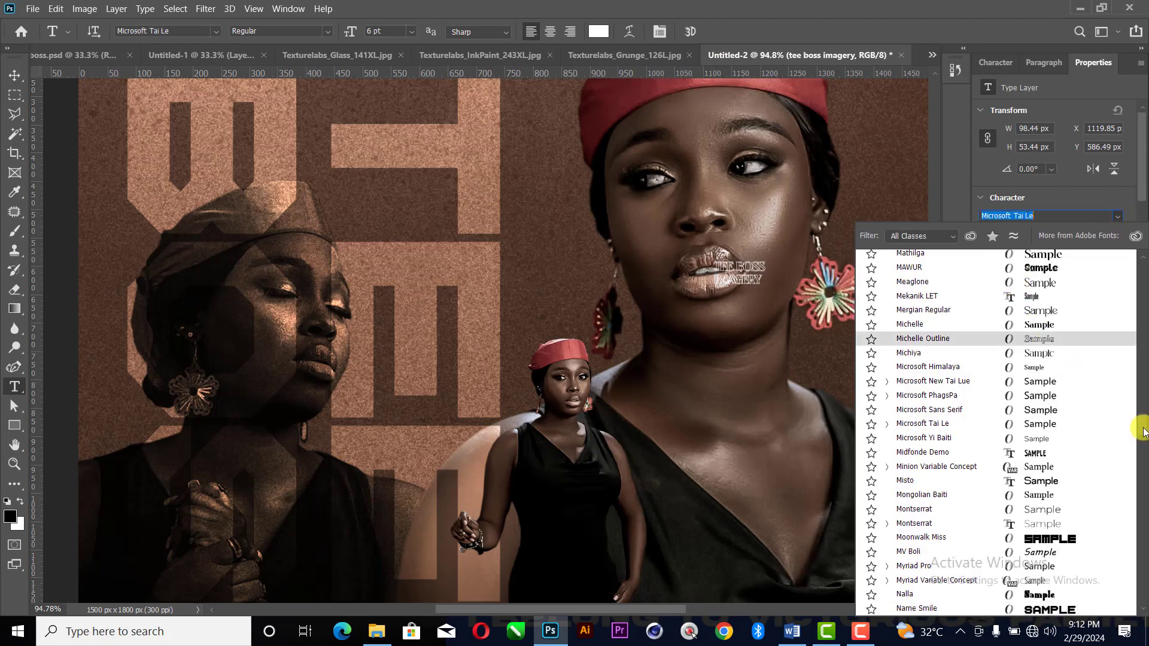
pyautogui.moveTo(1144, 431); pyautogui.dragTo(1143, 254)
pyautogui.click(978, 262)
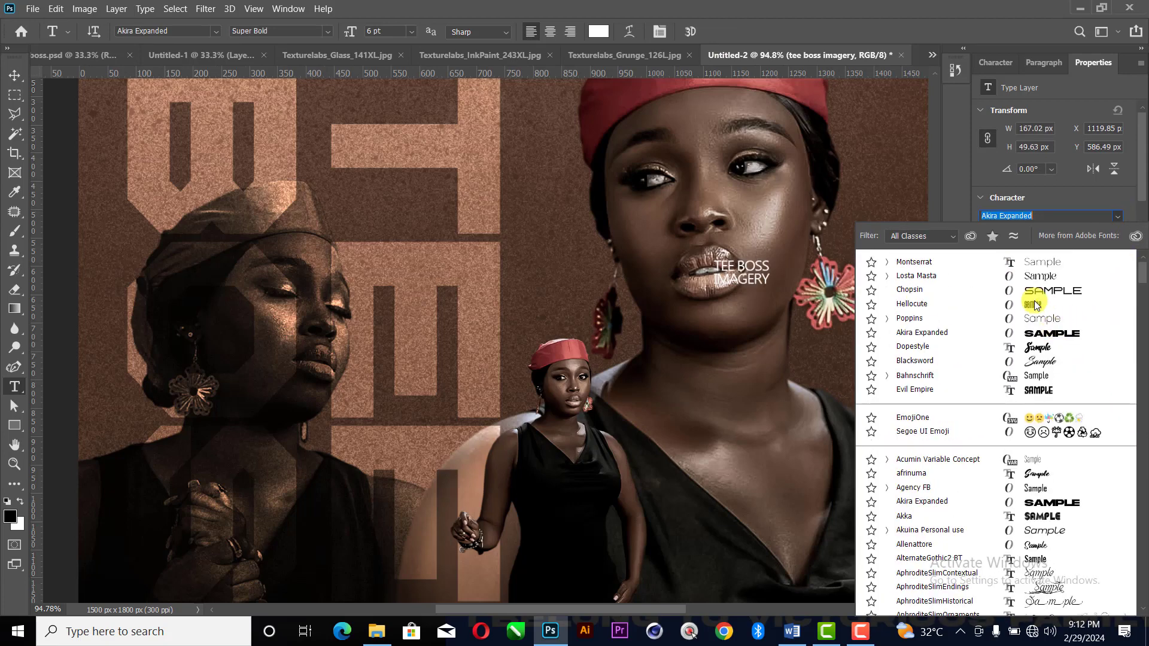
pyautogui.click(977, 263)
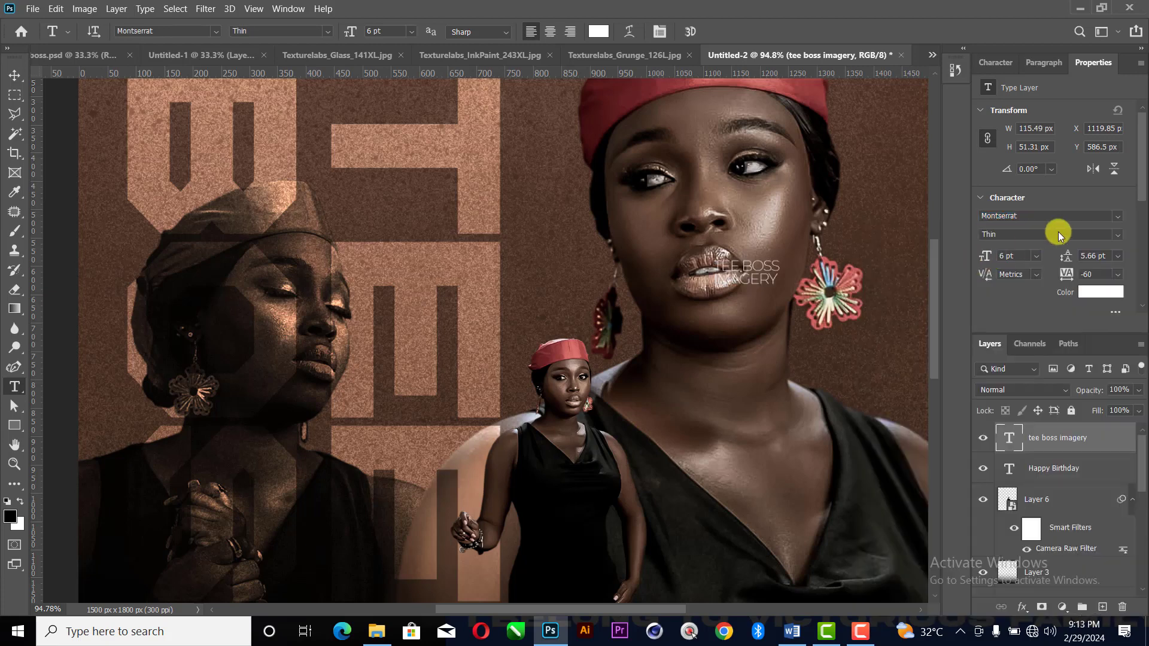
pyautogui.click(1119, 237)
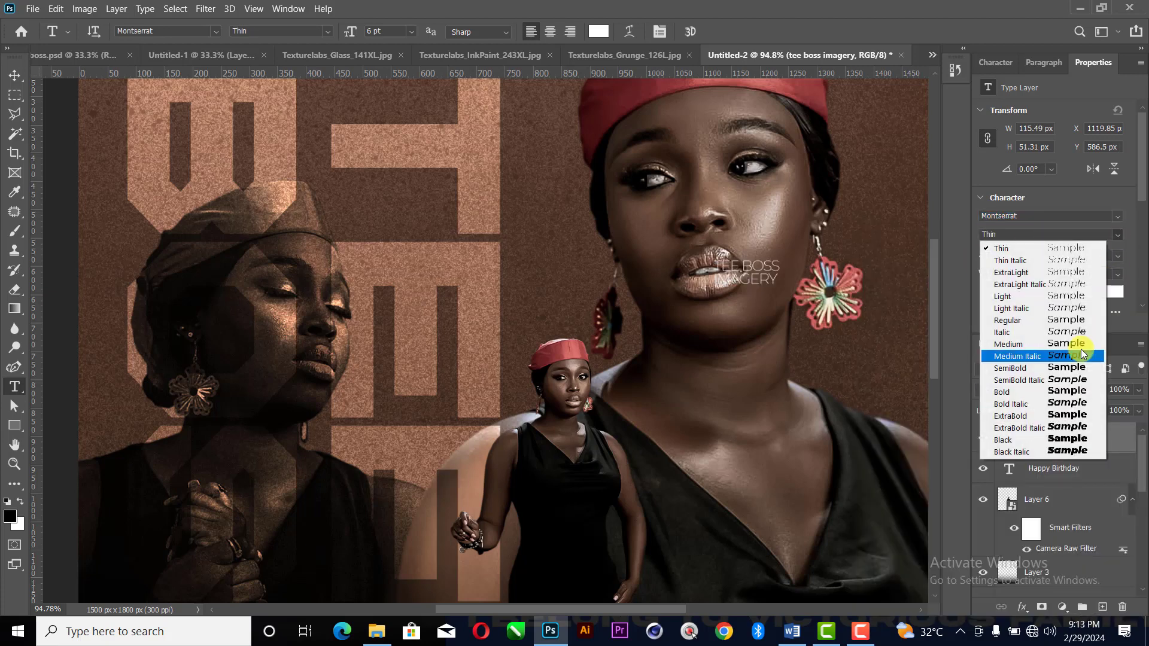
pyautogui.click(1046, 336)
# - Move the "tee boss imagery" text beside the stem of the large "T" and enlarge it to 6.85 pt
pyautogui.click(14, 75)
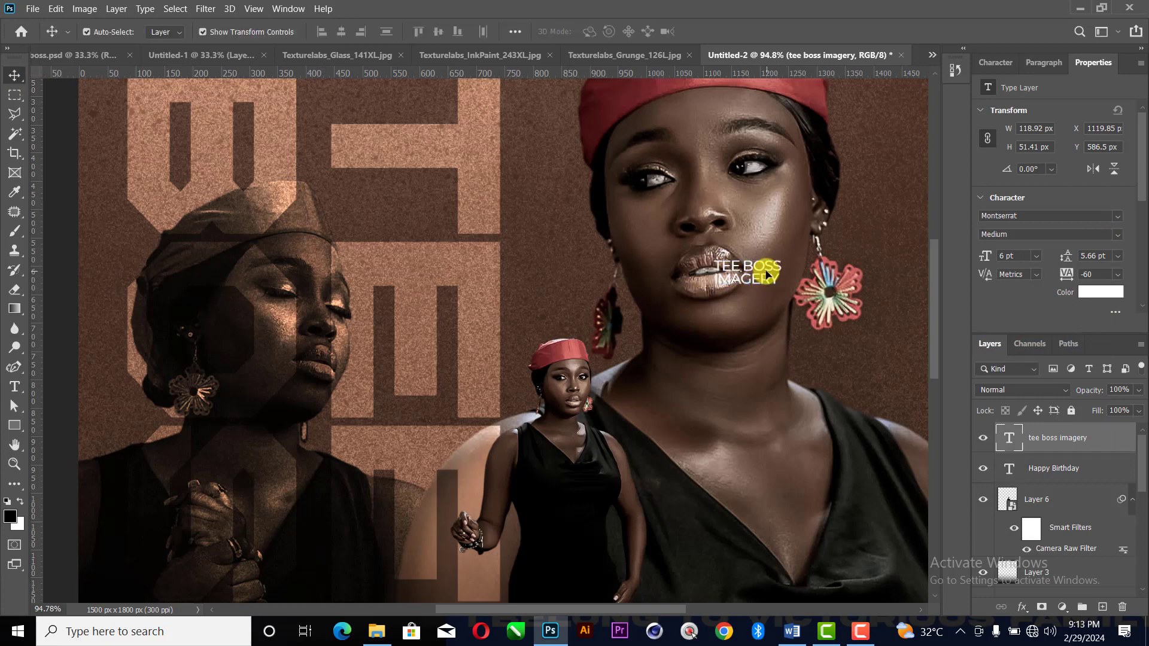
pyautogui.moveTo(768, 274); pyautogui.dragTo(411, 191)
pyautogui.click(741, 37)
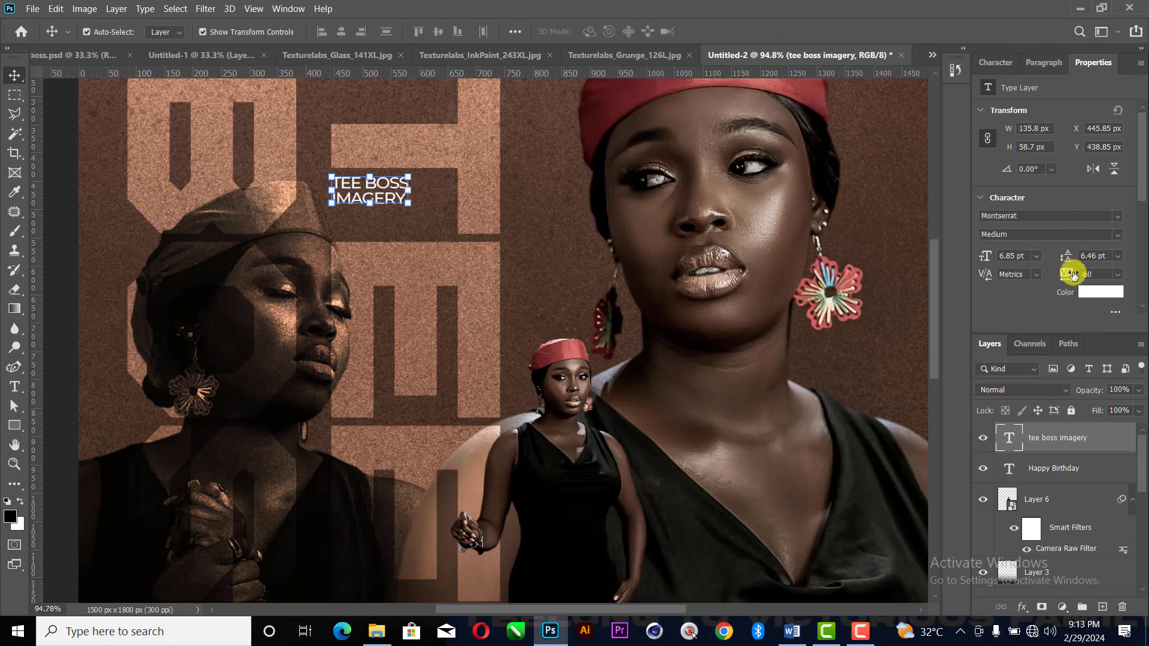
# - Widen the "tee boss imagery" text's tracking to 260 and nudge it 1 px down
pyautogui.click(1117, 274)
pyautogui.click(1107, 428)
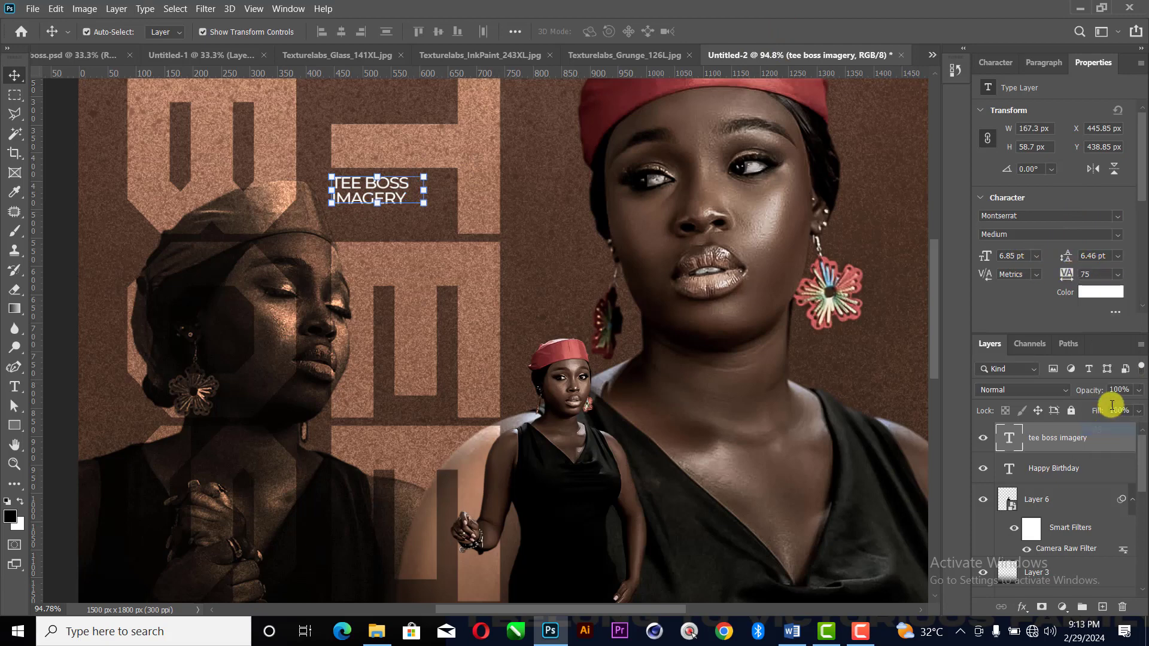
pyautogui.click(1117, 275)
pyautogui.click(1107, 459)
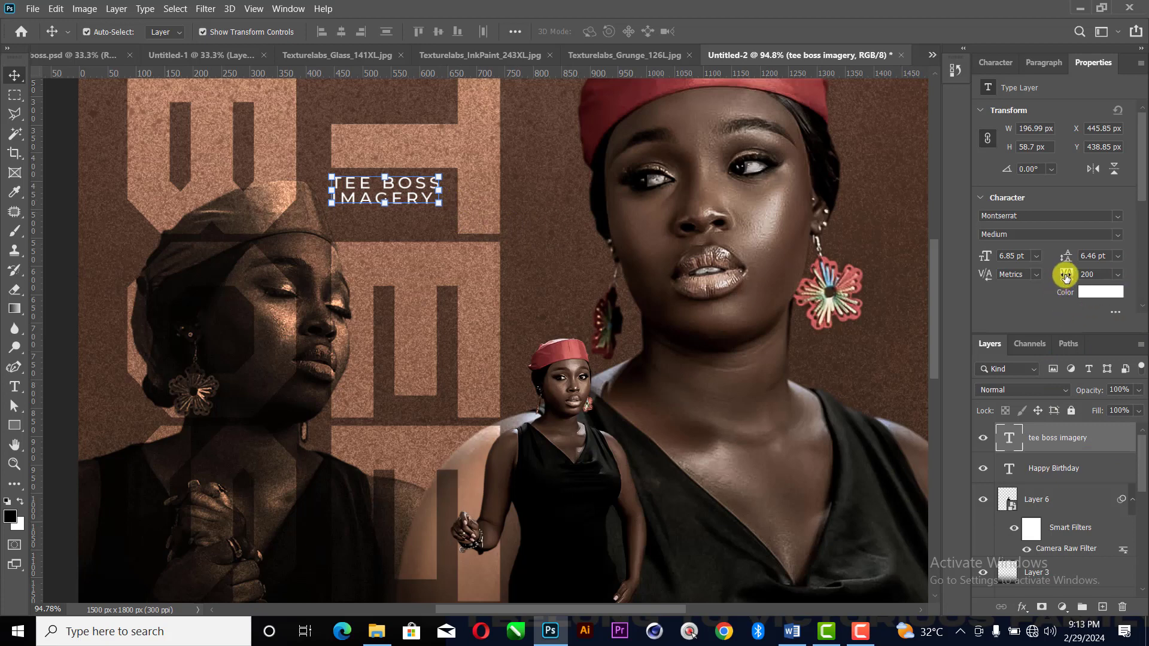
pyautogui.moveTo(1066, 276); pyautogui.dragTo(1067, 273)
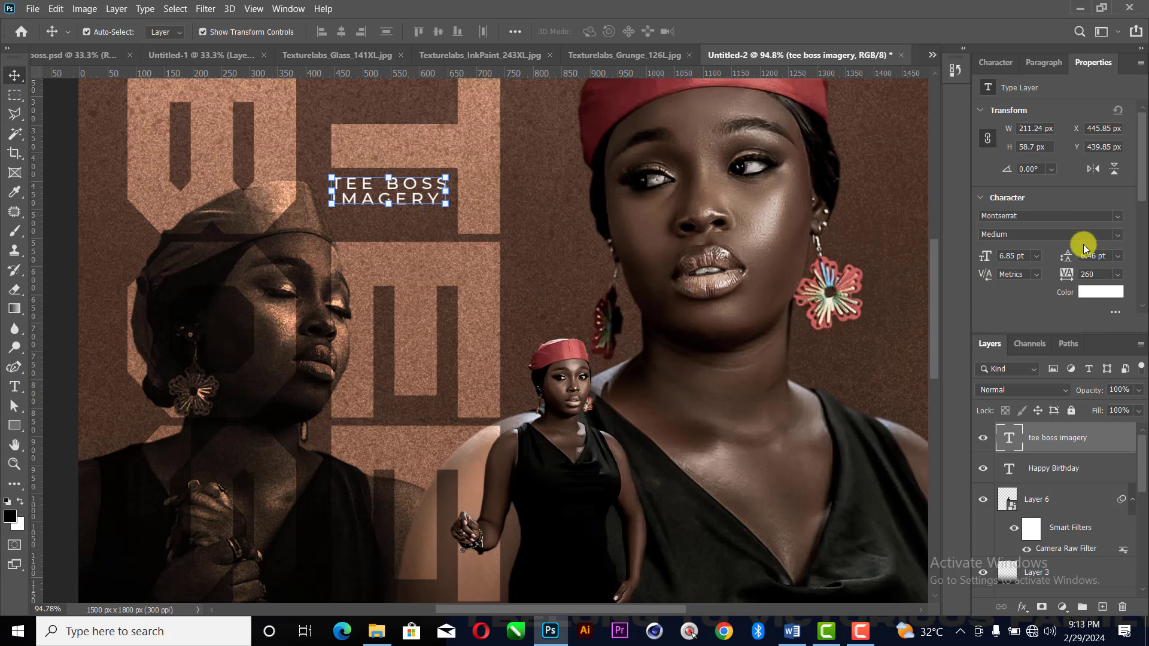
# - Set the "tee boss imagery" text layer's blend mode to Soft Light
pyautogui.click(1011, 391)
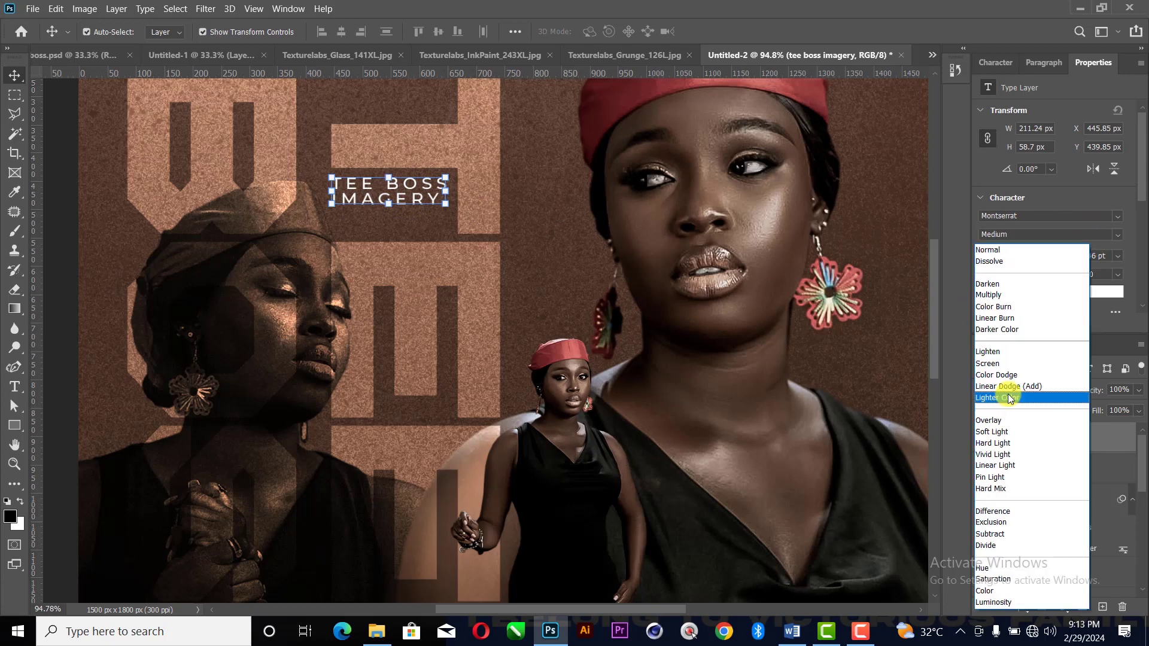
pyautogui.click(996, 431)
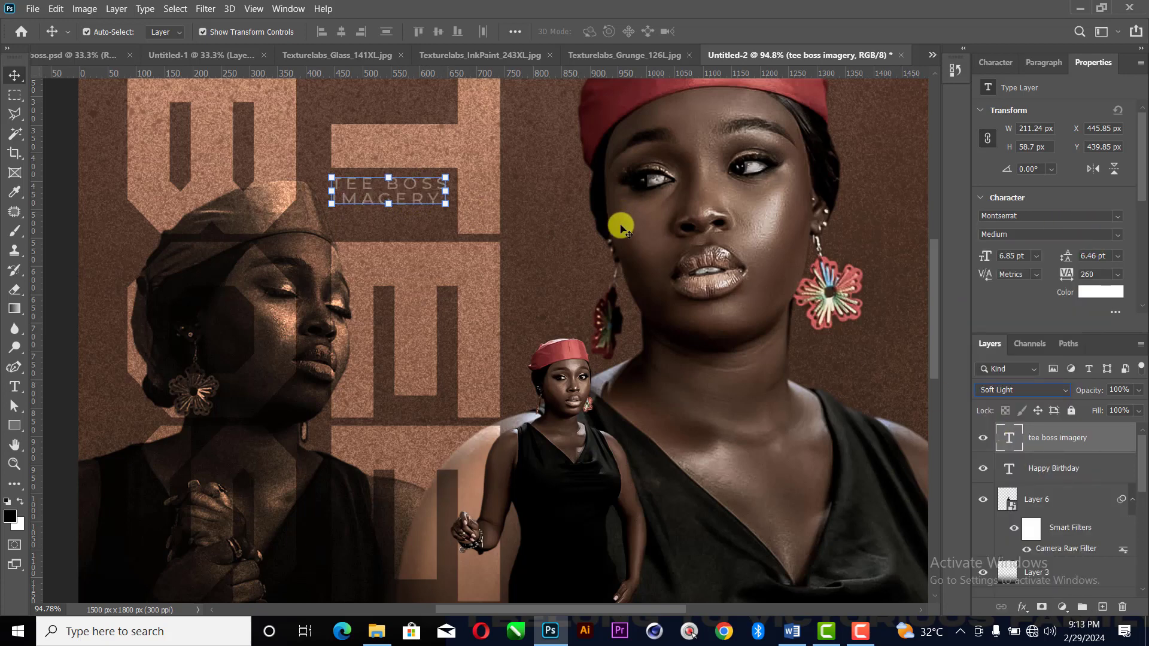
pyautogui.rightClick(600, 211)
pyautogui.press('Escape')
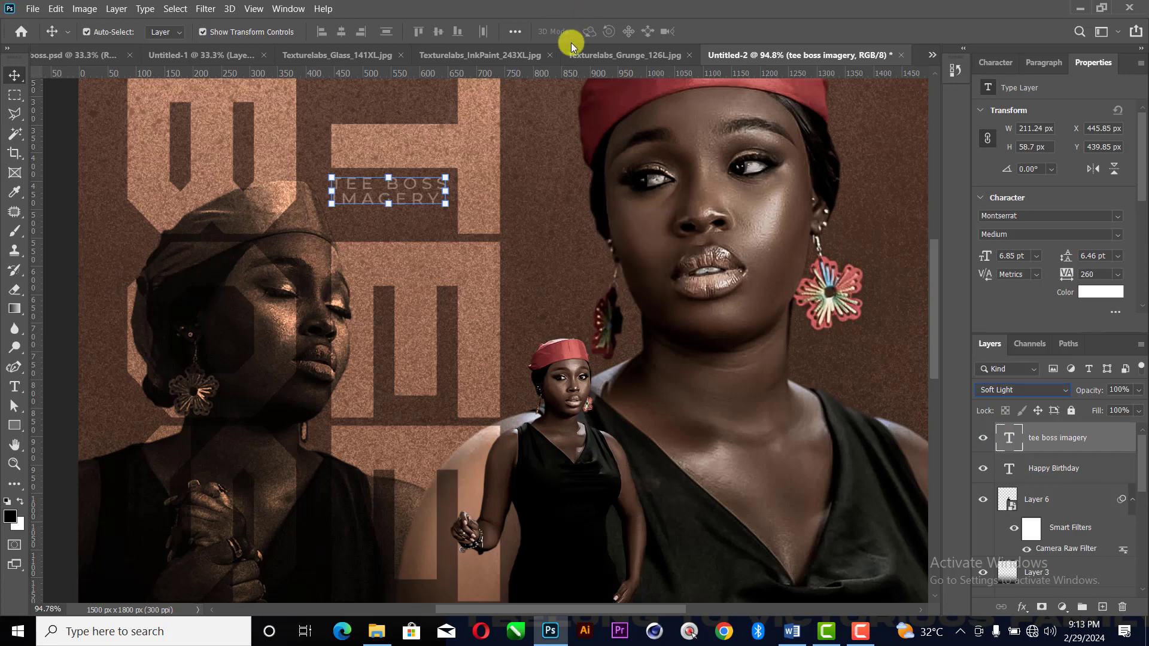
# - Set the "tee boss imagery" text layer's blend mode to Overlay
pyautogui.click(586, 183)
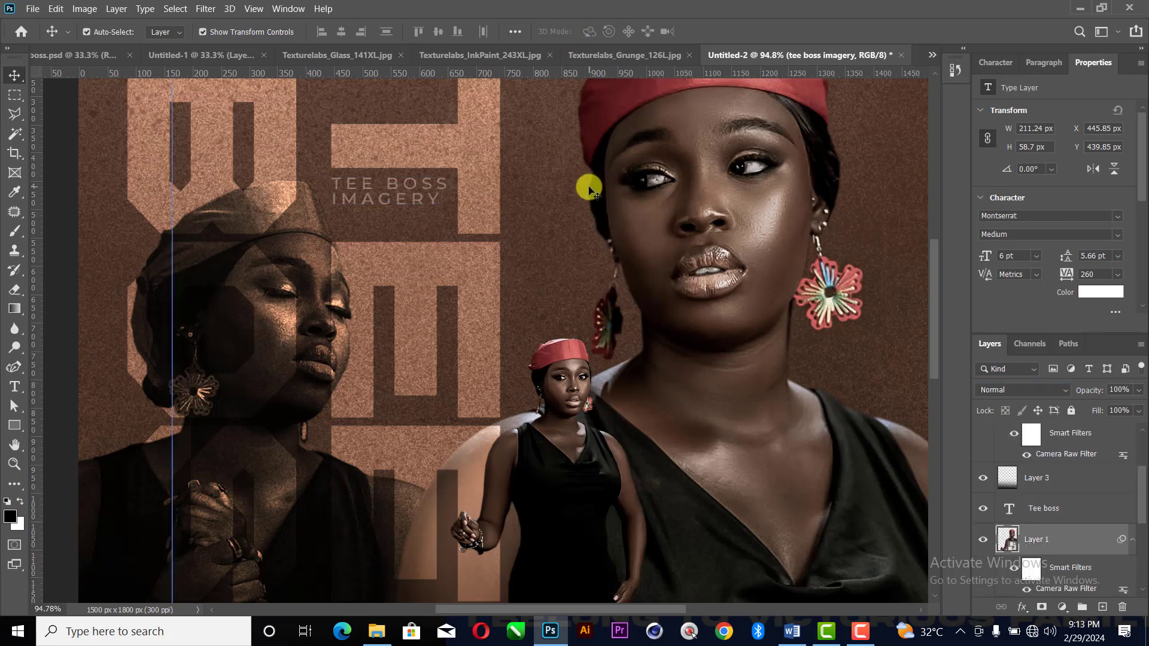
pyautogui.press('z')
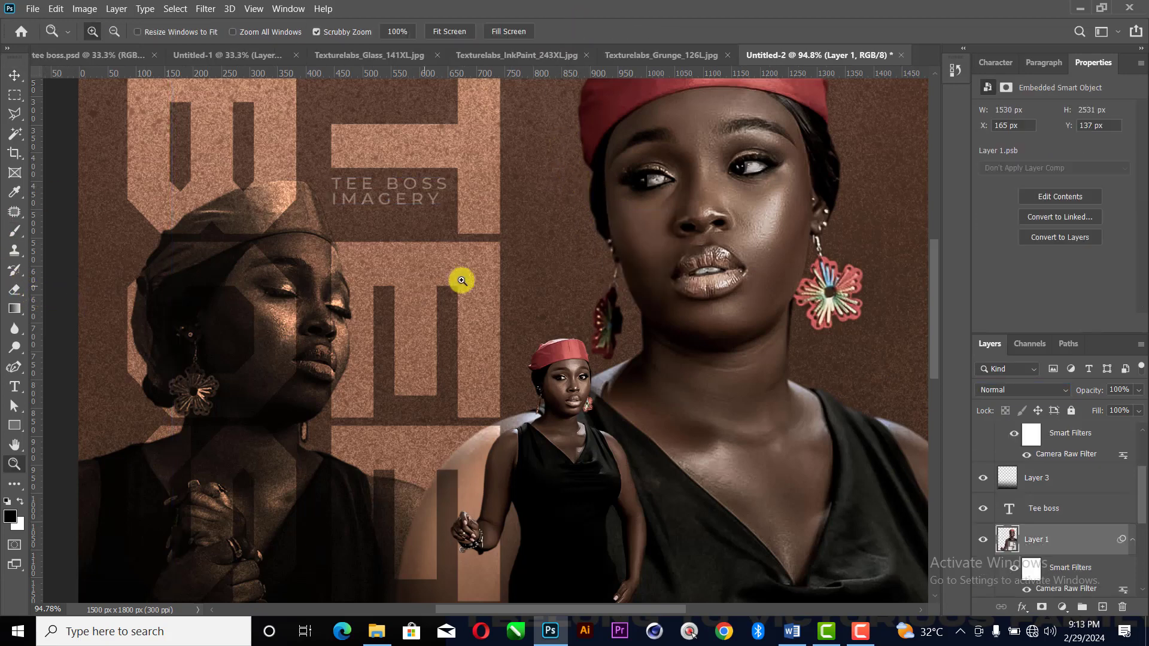
pyautogui.rightClick(529, 257)
pyautogui.click(556, 266)
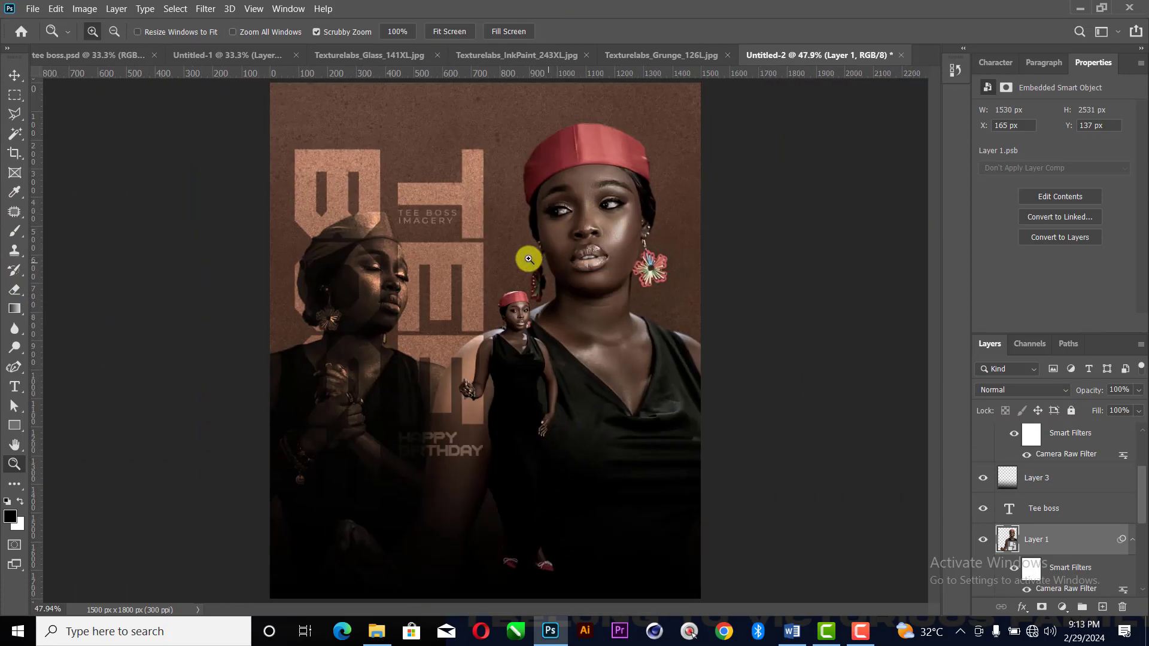
pyautogui.click(13, 76)
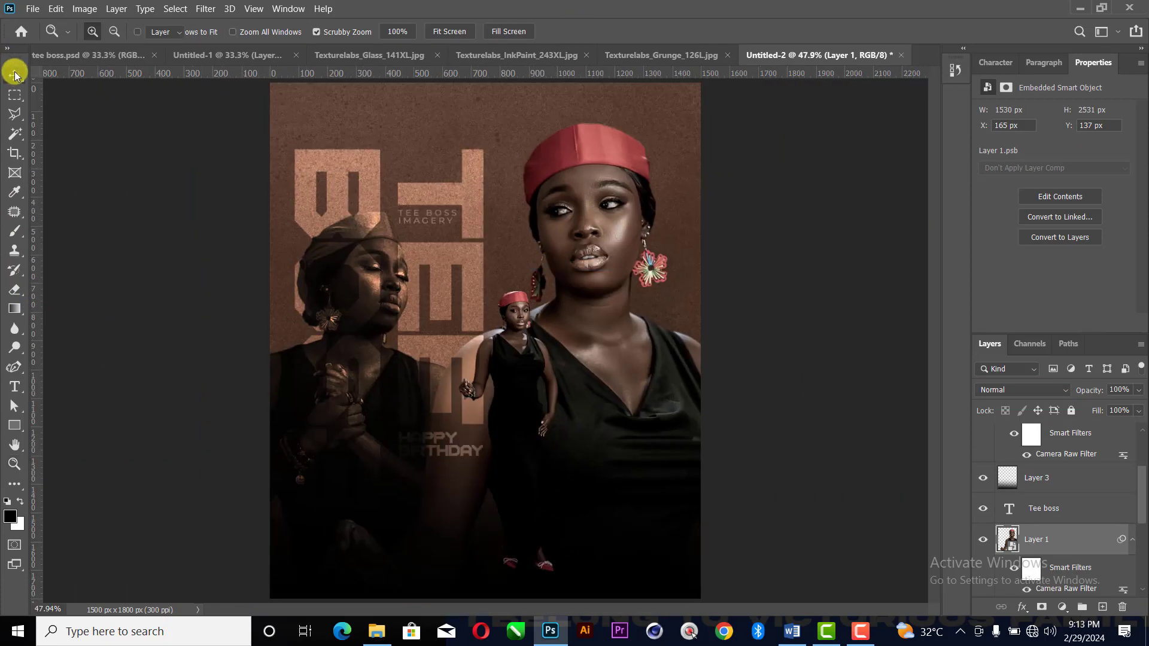
pyautogui.click(435, 223)
pyautogui.click(1047, 390)
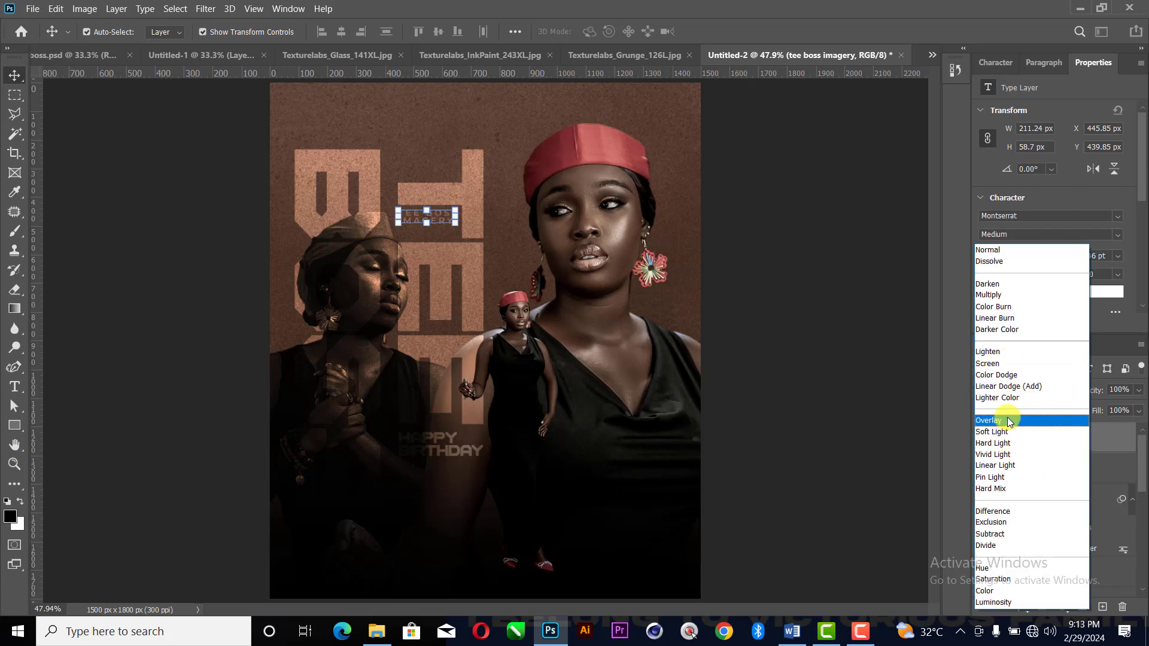
pyautogui.click(1007, 420)
pyautogui.click(861, 299)
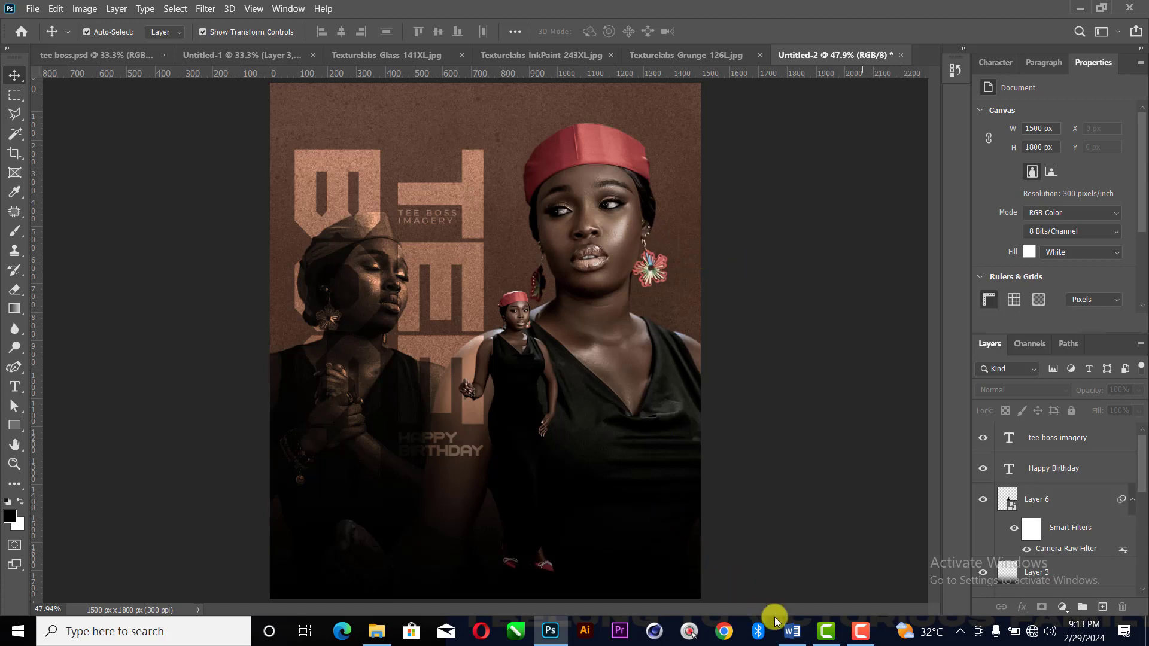
# - Copy the line "Ibadan female photographer" from the Word document and return to the Photoshop flyer
pyautogui.click(792, 631)
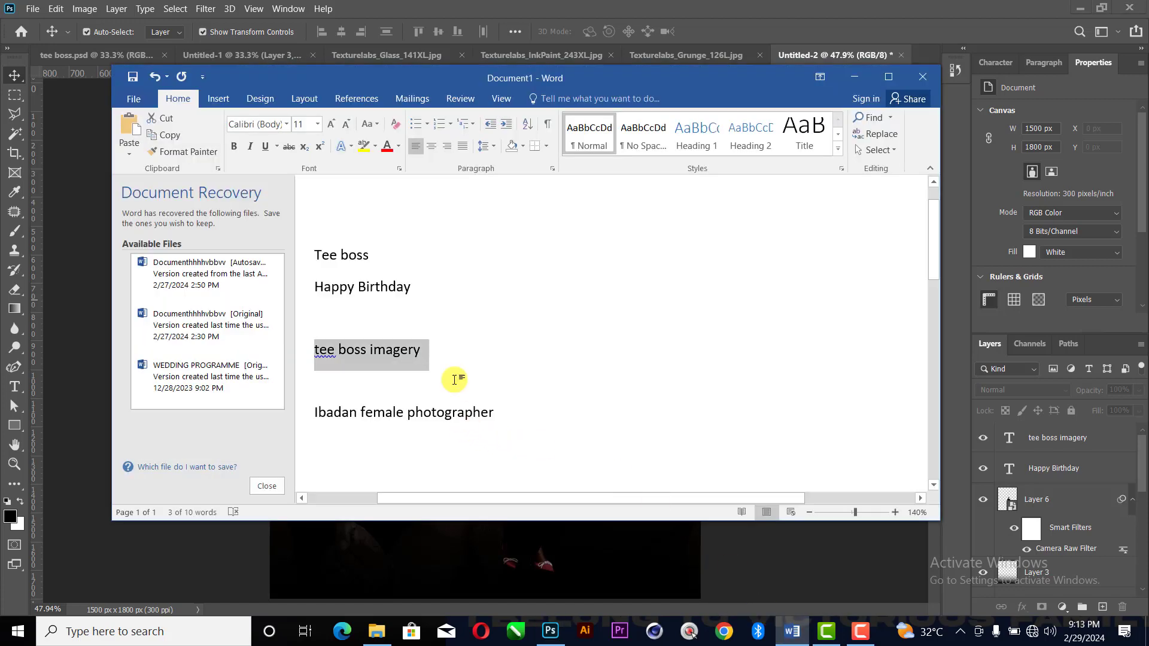
pyautogui.moveTo(498, 412); pyautogui.dragTo(328, 410)
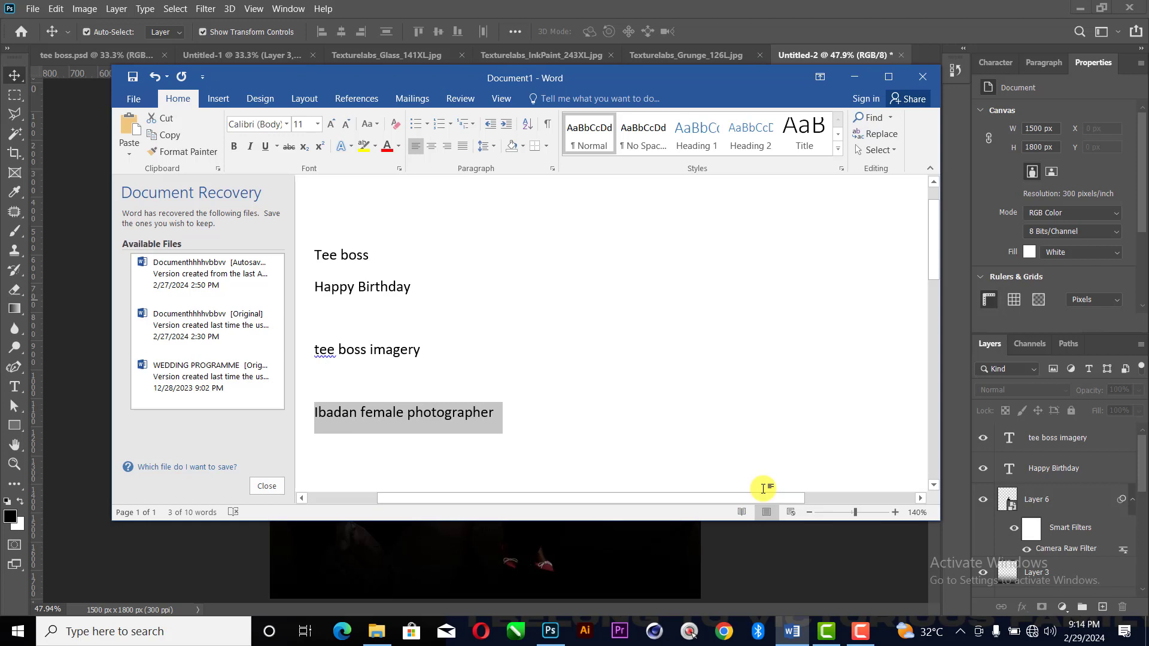
pyautogui.click(855, 77)
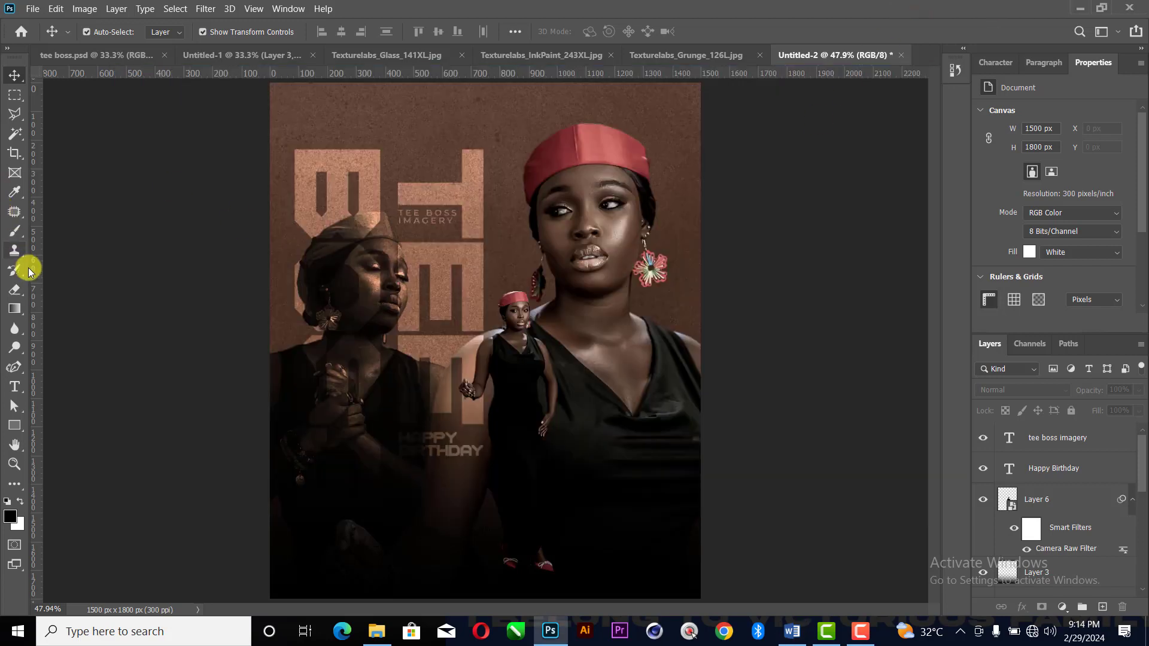
# - Add the copied "Ibadan female photographer" as a new text layer over the large portrait, broken into three lines, one word each
pyautogui.click(16, 328)
pyautogui.click(11, 393)
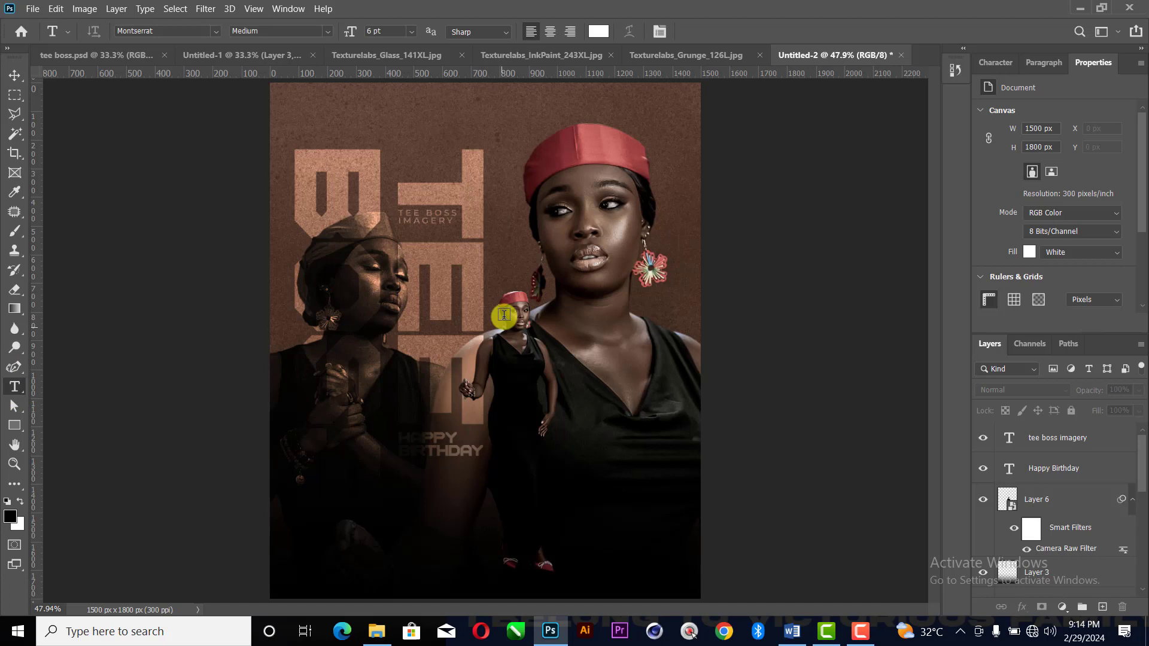
pyautogui.click(589, 214)
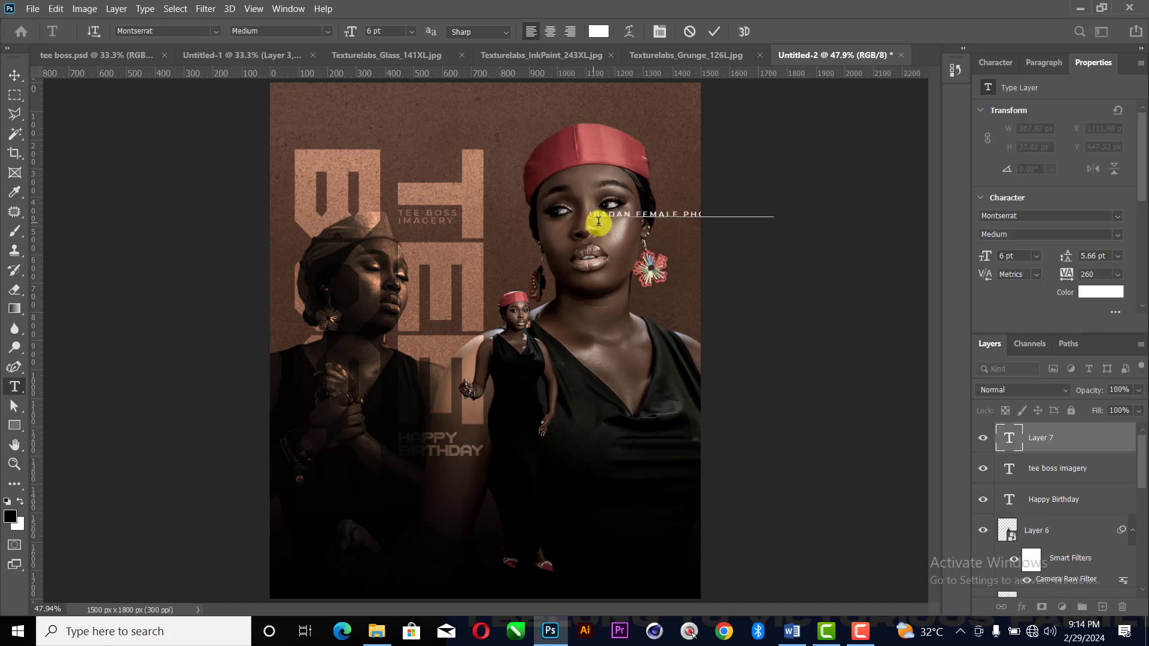
pyautogui.click(636, 214)
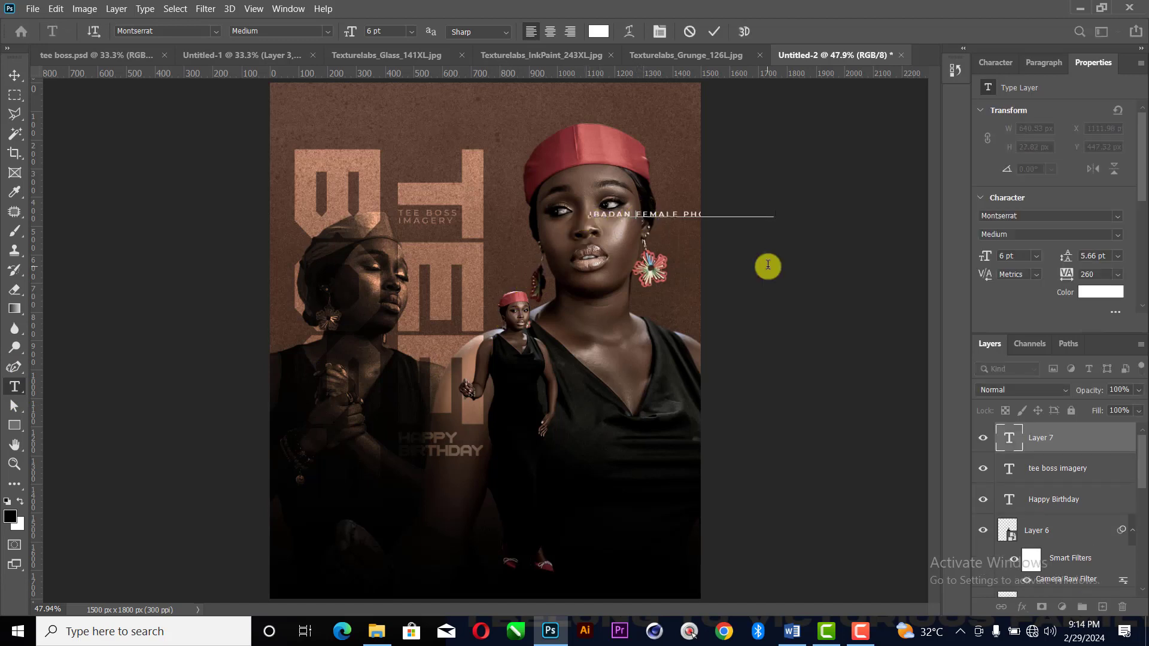
pyautogui.press('Return')
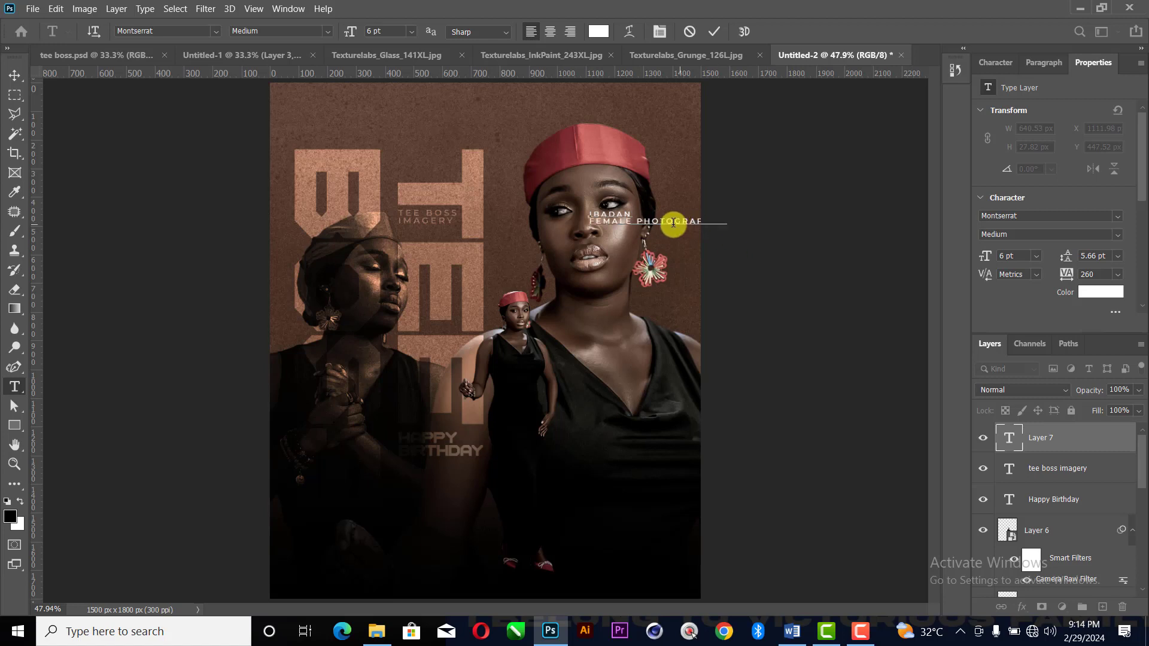
pyautogui.click(636, 219)
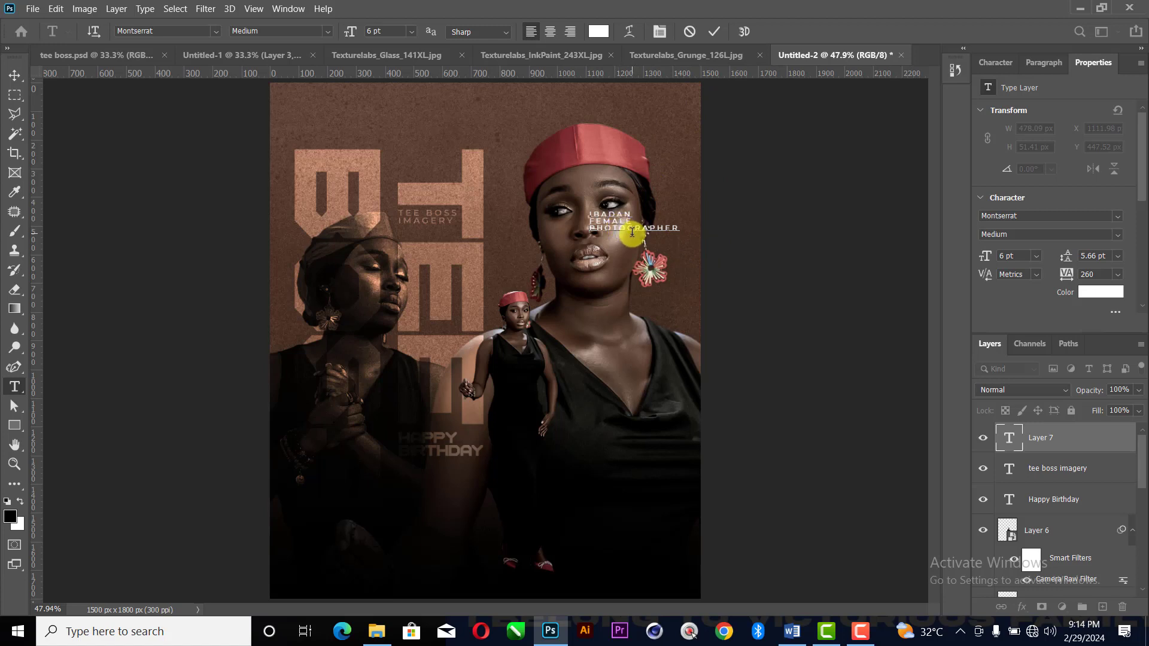
# - Set the tracking of the whole "Ibadan female photographer" text to 0
pyautogui.hotkey('ctrl', 'a')
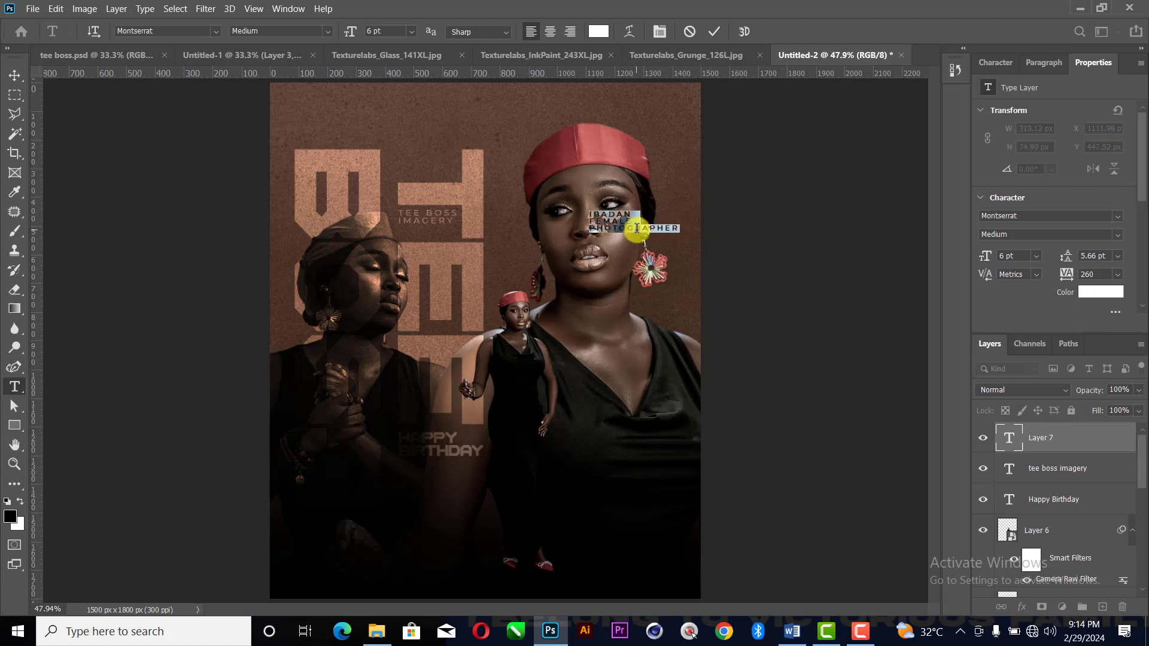
pyautogui.click(1117, 274)
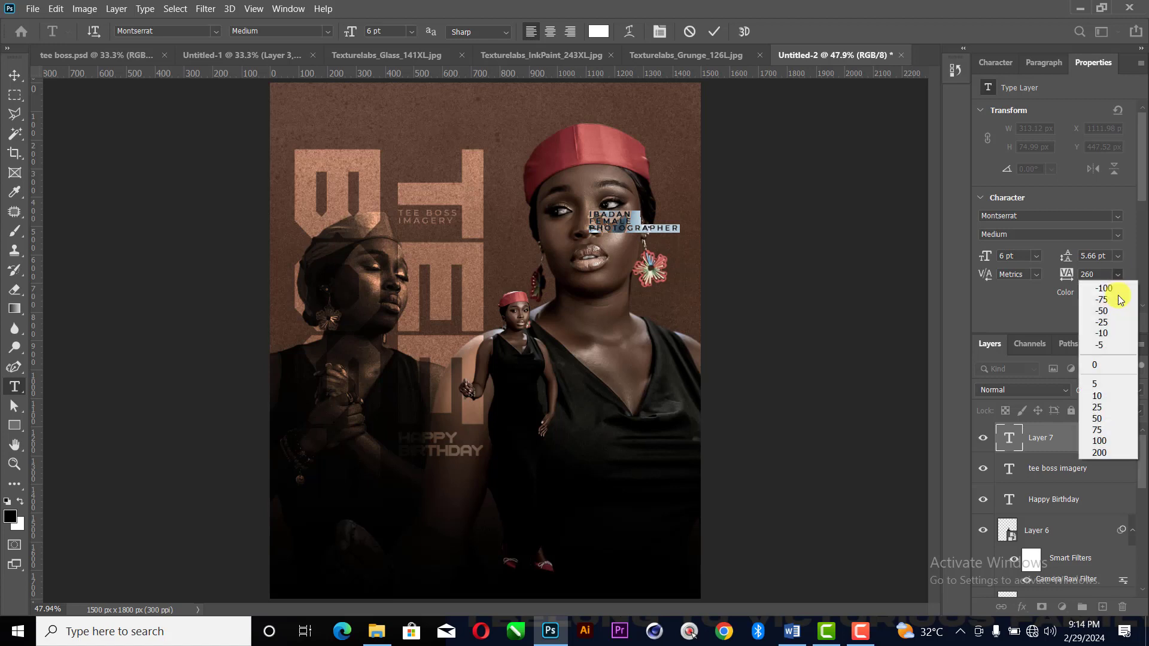
pyautogui.click(1103, 365)
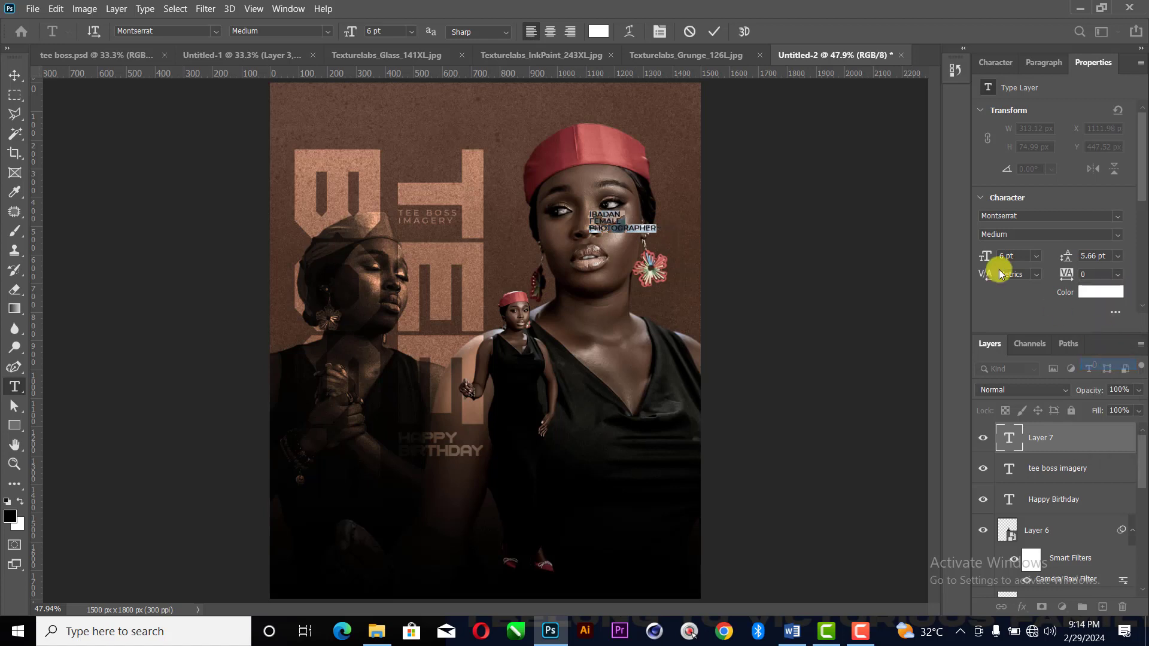
pyautogui.click(715, 32)
# - Move the "Ibadan female photographer" text above the stem of the large "T", left-aligned with the "tee boss imagery" text
pyautogui.click(13, 73)
pyautogui.press('ctrl')
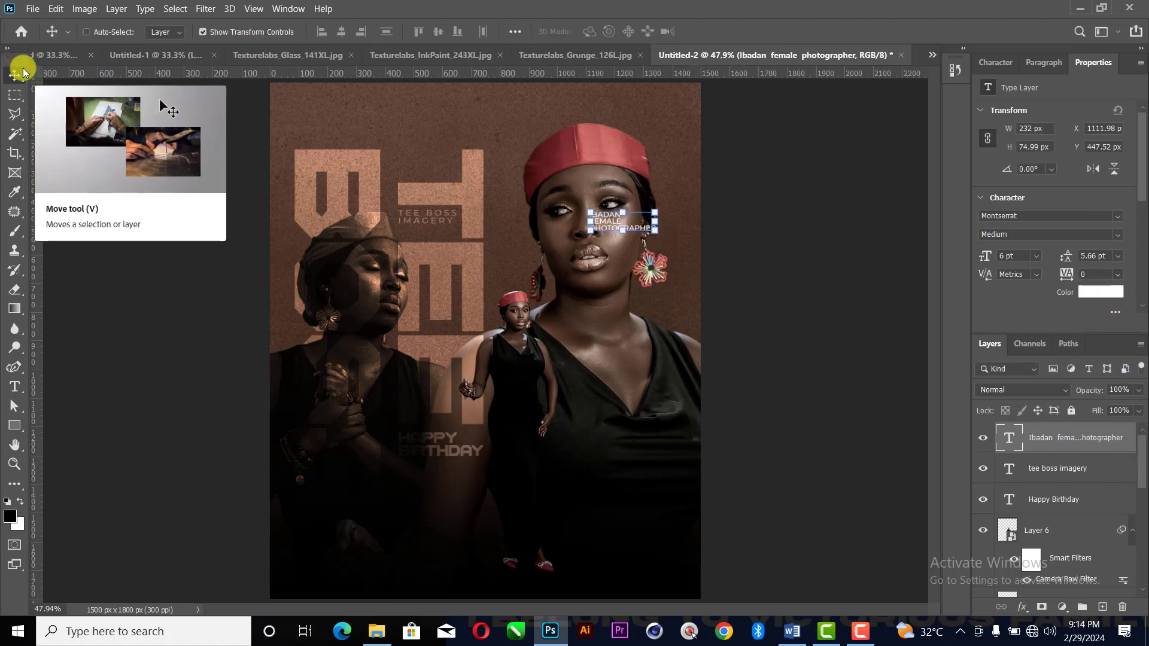
pyautogui.hotkey('ctrl', '0')
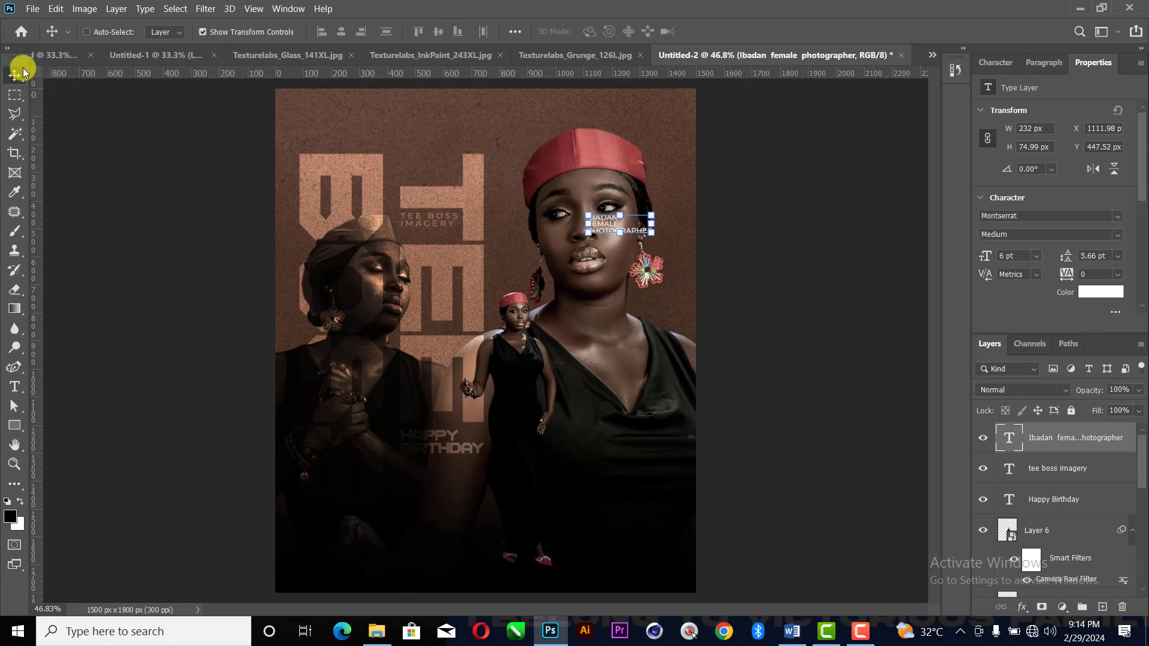
pyautogui.hotkey('ctrl', '+')
pyautogui.hotkey('ctrl', '+')
pyautogui.hotkey('ctrl', '+')
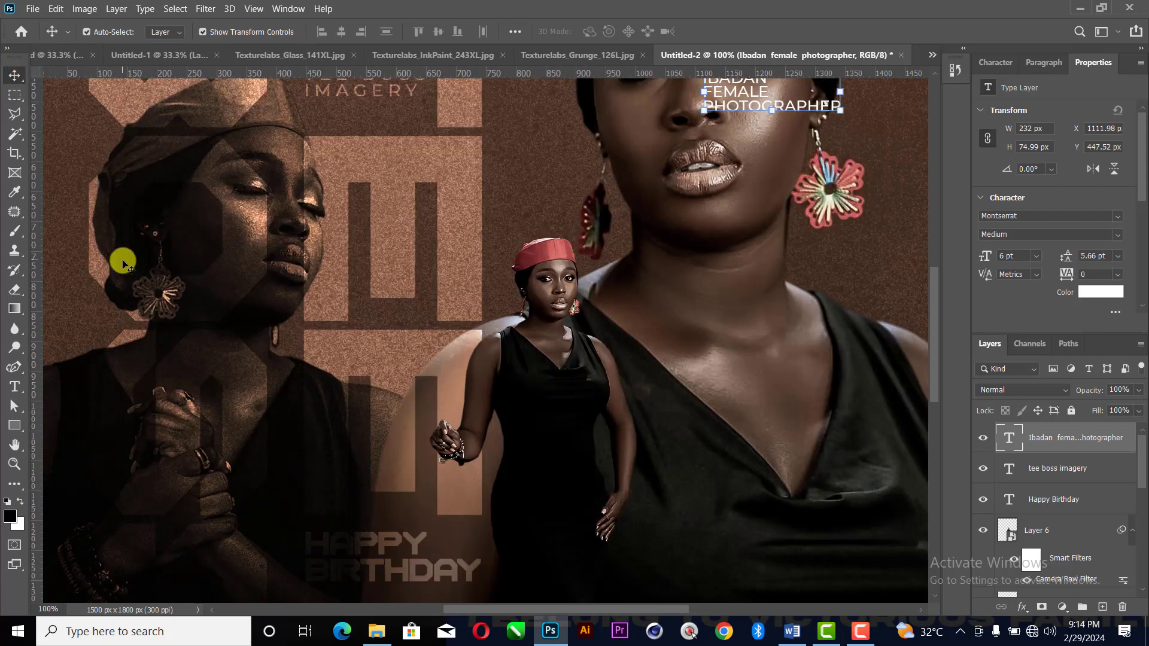
pyautogui.scroll(6, 122, 261)
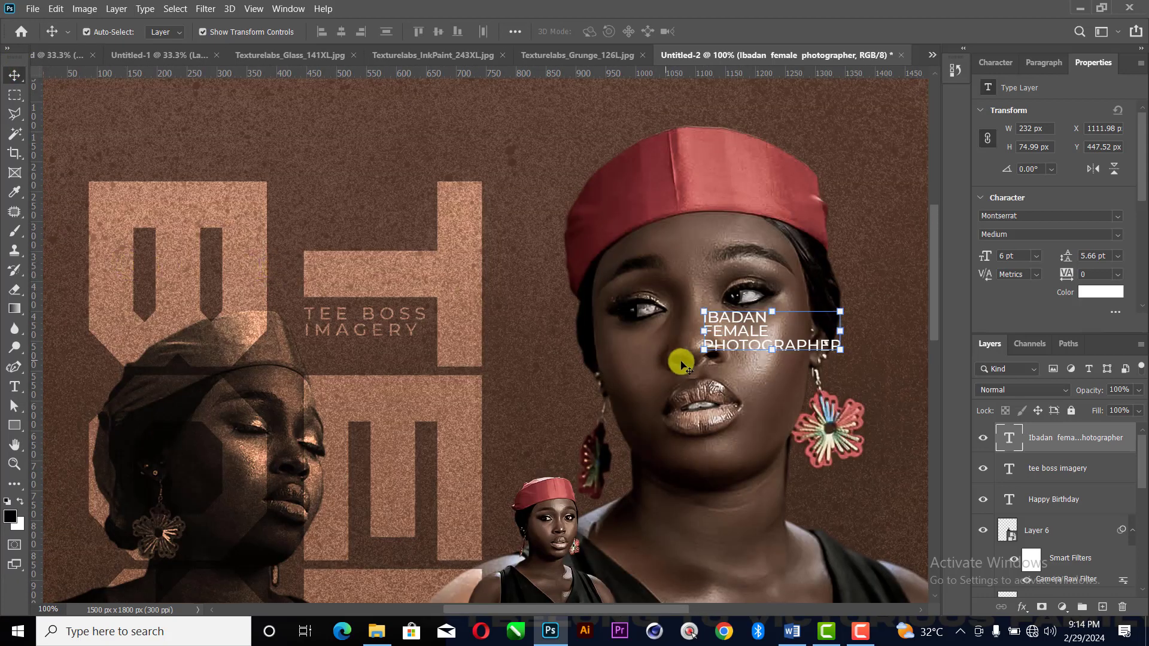
pyautogui.moveTo(748, 333); pyautogui.dragTo(352, 221)
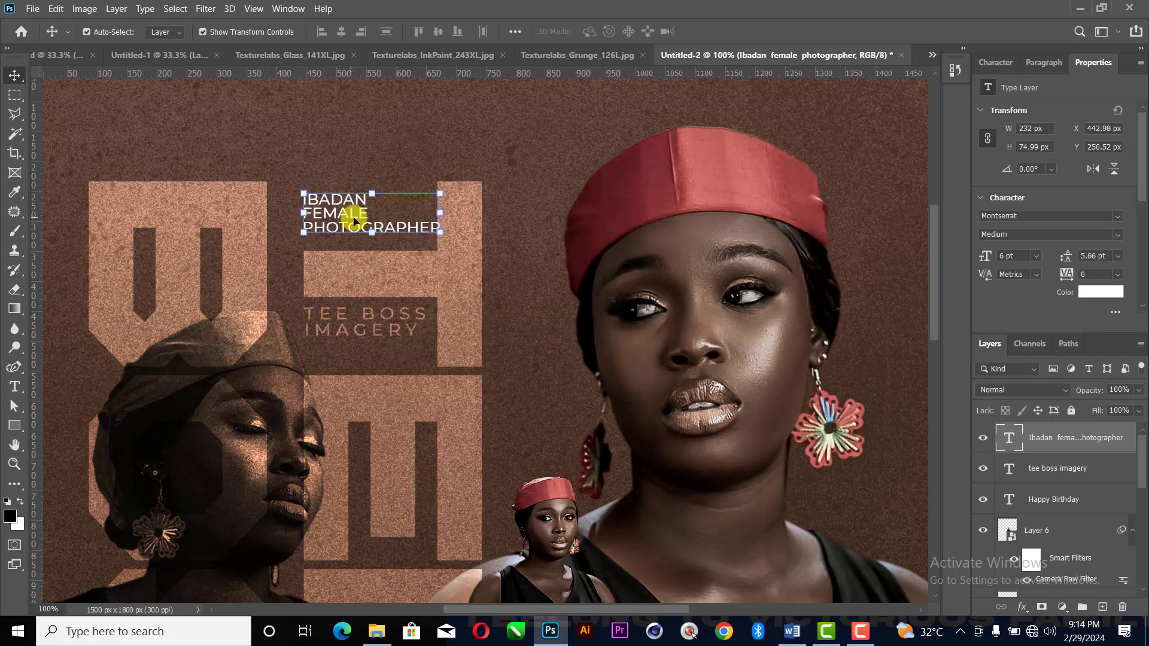
# - Scale the "Ibadan female photographer" text down to 5.54 pt and lower it to about 270 px in Y, just above the stem
pyautogui.click(443, 214)
pyautogui.moveTo(441, 212); pyautogui.dragTo(431, 211)
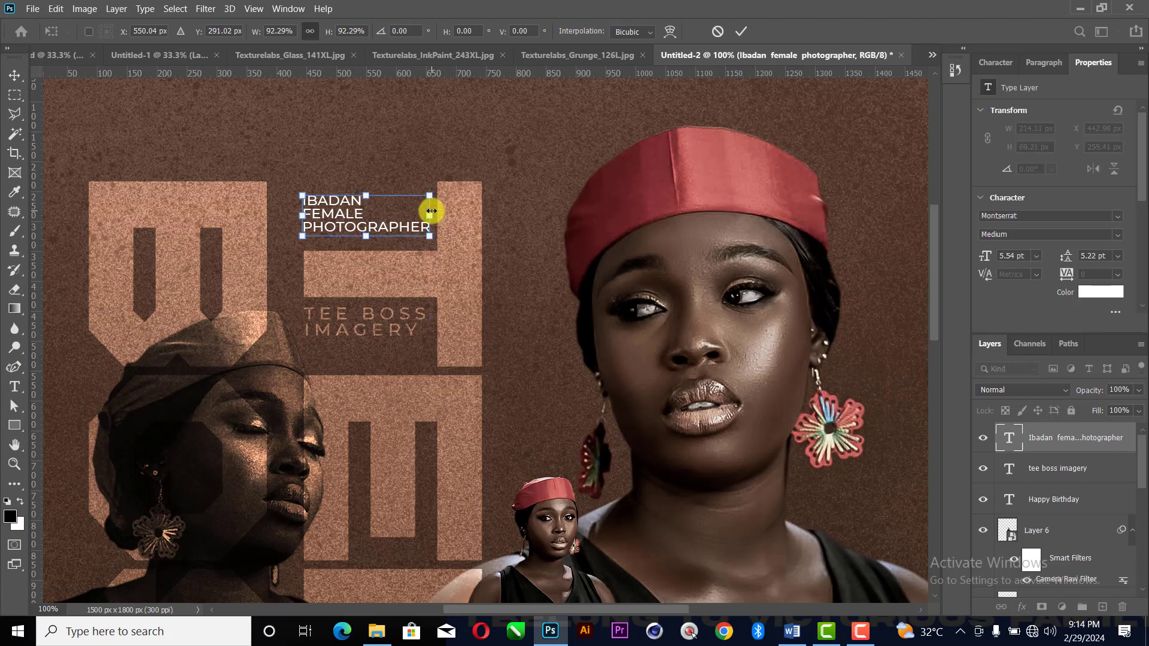
pyautogui.press('Down')
pyautogui.press('Down')
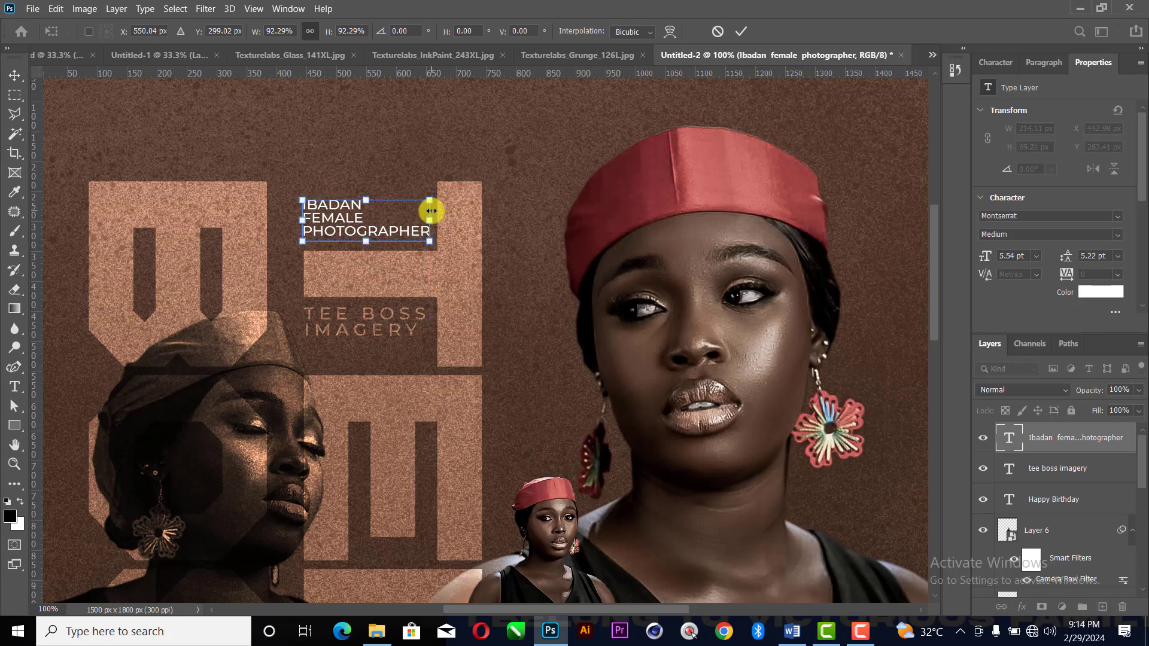
pyautogui.press('Down')
pyautogui.press('Down')
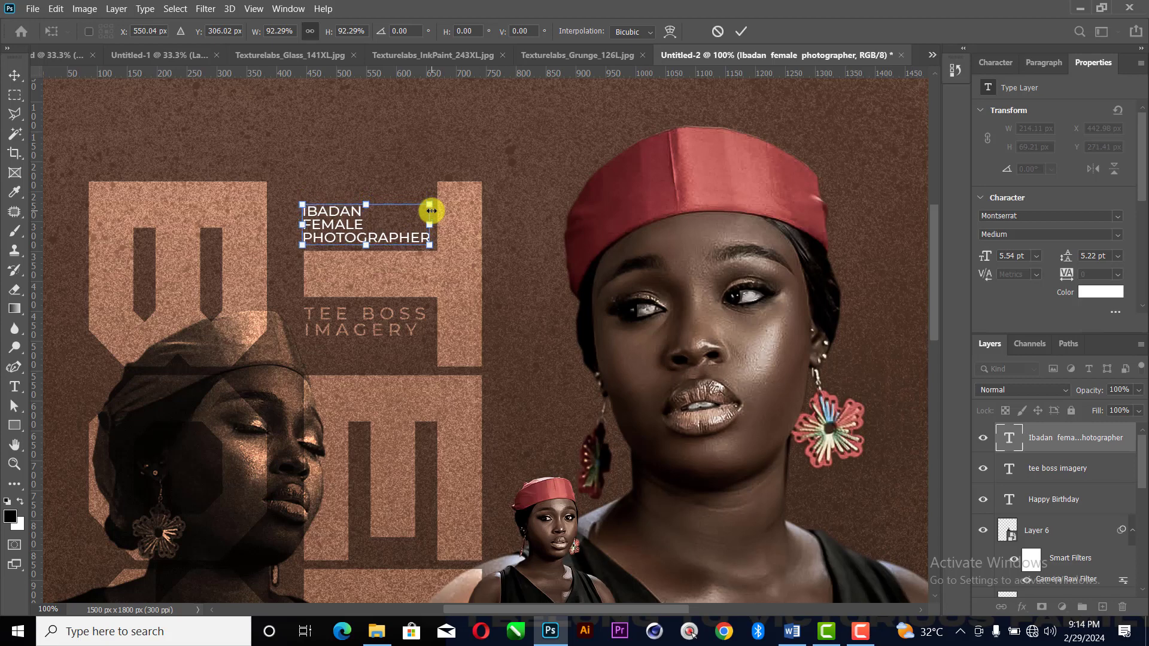
pyautogui.press('Return')
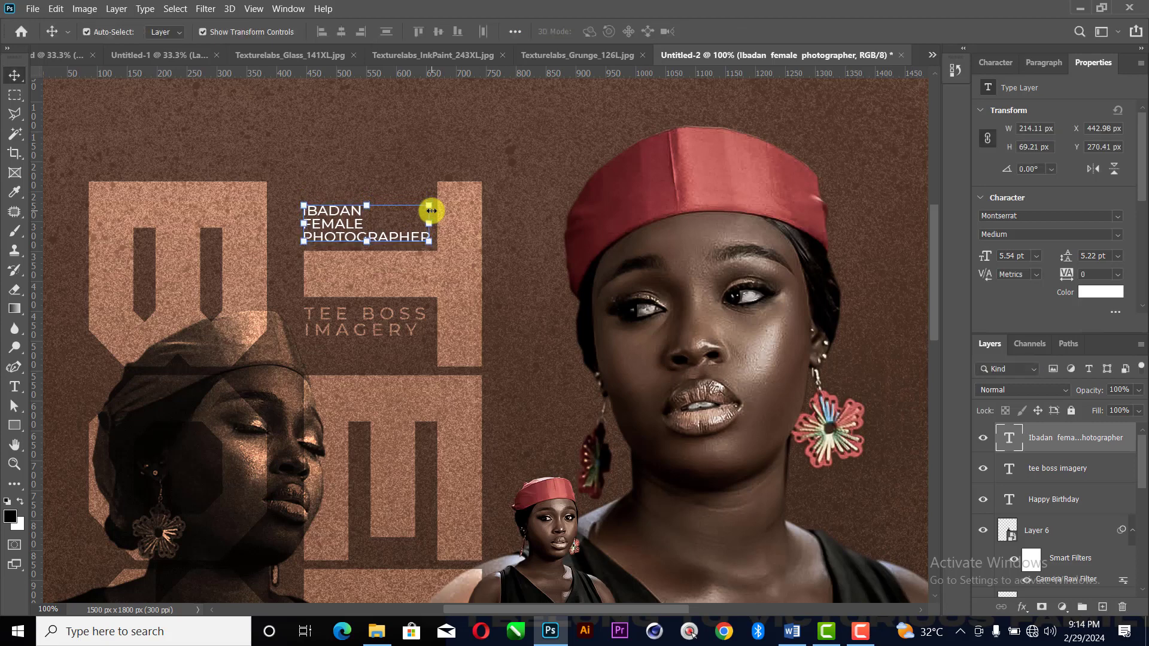
# - Set the "Ibadan female photographer" text layer's blend mode to Overlay
pyautogui.click(981, 389)
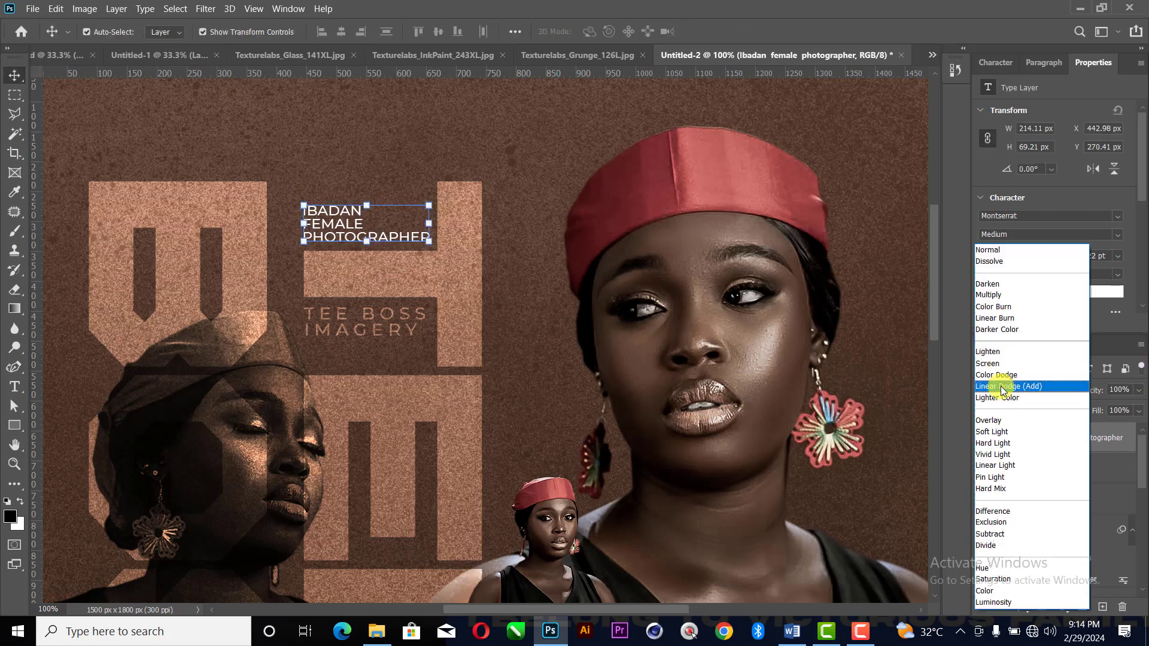
pyautogui.click(1007, 421)
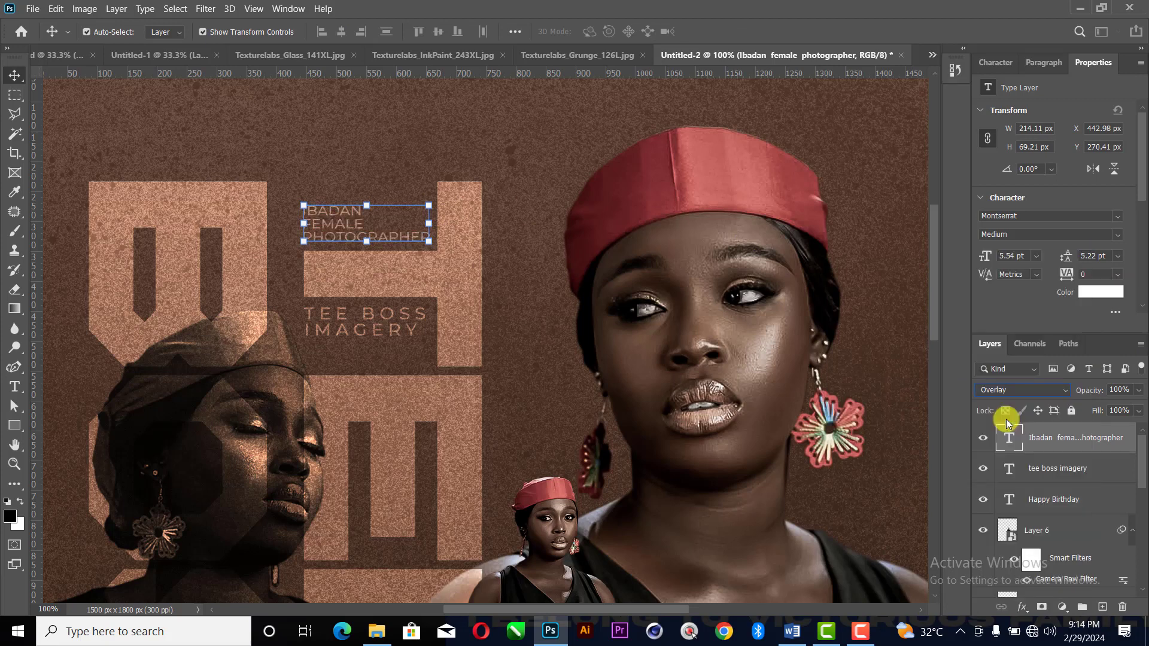
pyautogui.click(480, 235)
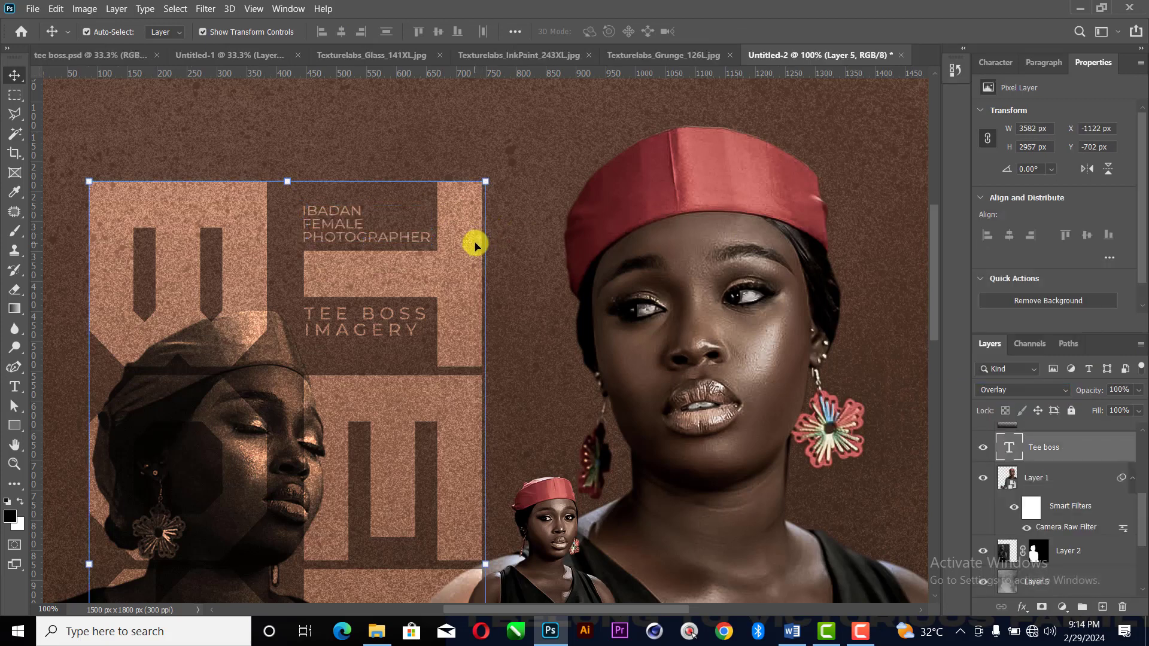
# - Examine the small text blocks around the large "T" up close and in the whole flyer
pyautogui.click(989, 435)
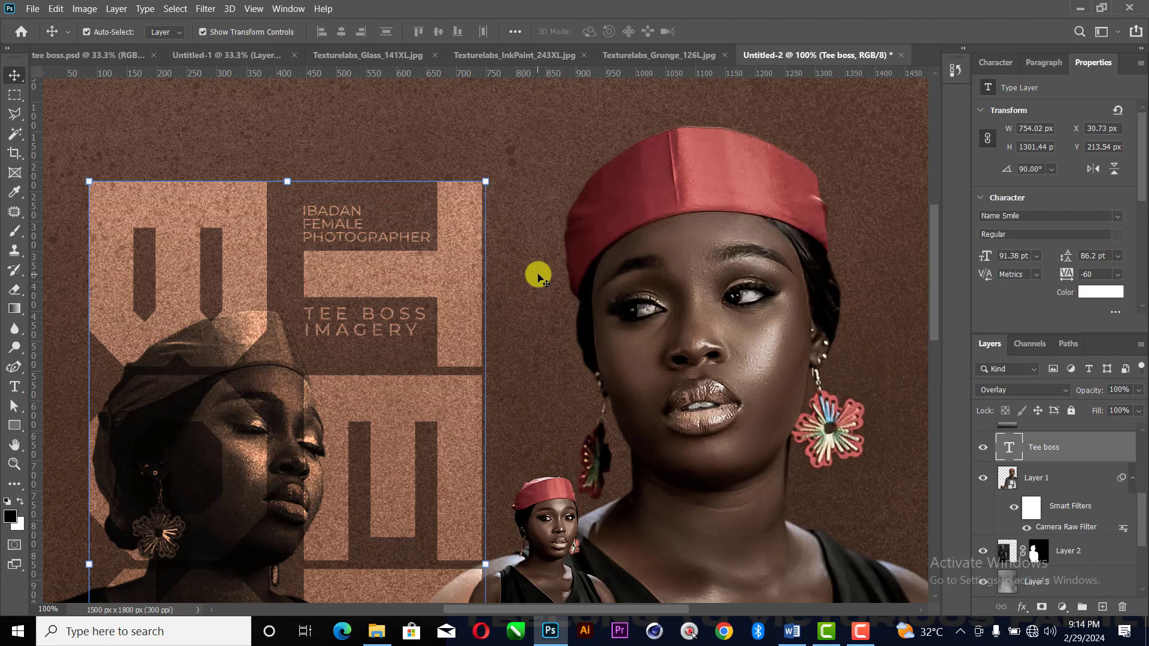
pyautogui.press('ctrl')
pyautogui.hotkey('ctrl', '+')
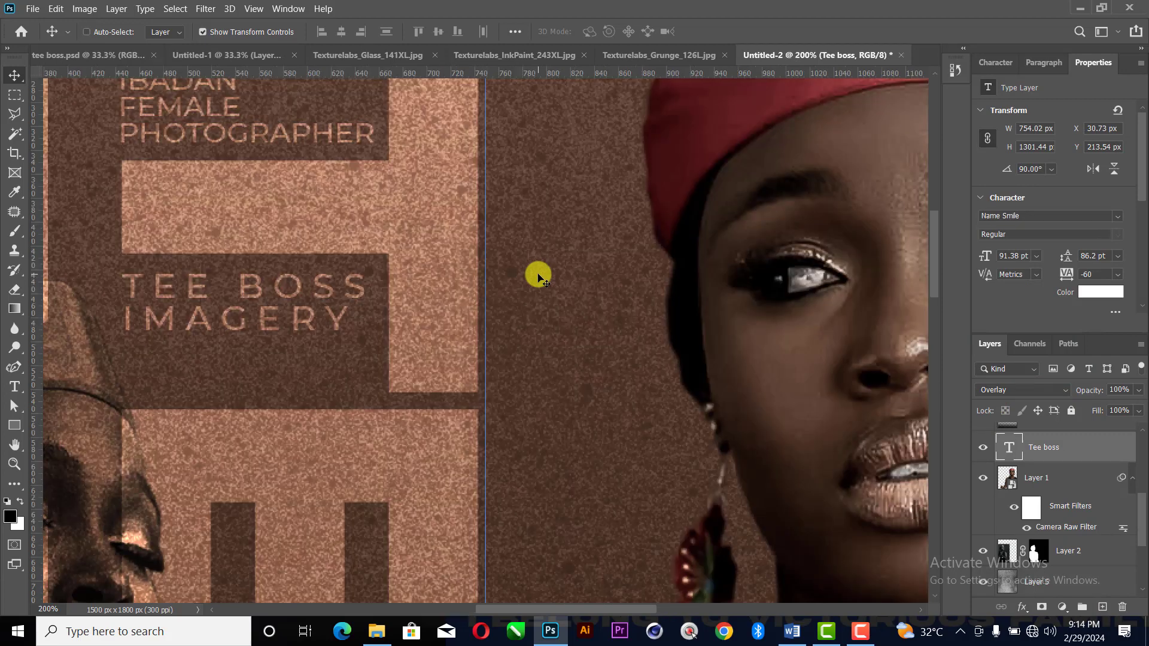
pyautogui.hotkey('ctrl', '-')
pyautogui.hotkey('ctrl', '-')
pyautogui.hotkey('ctrl', '-')
pyautogui.hotkey('ctrl', '-')
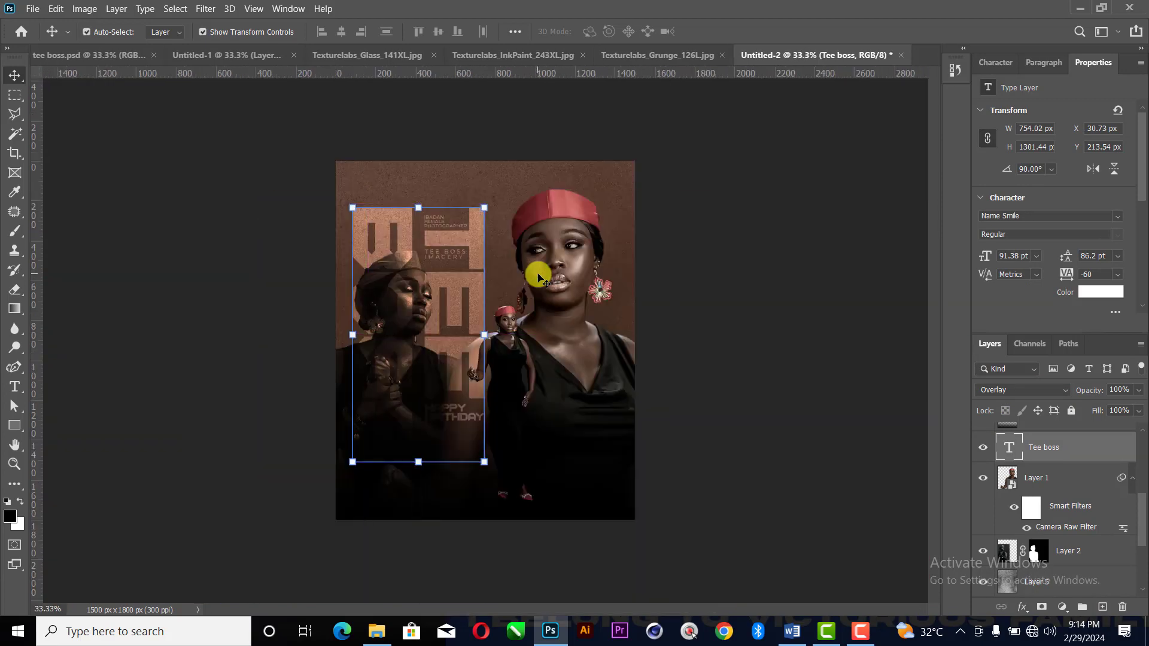
pyautogui.click(710, 289)
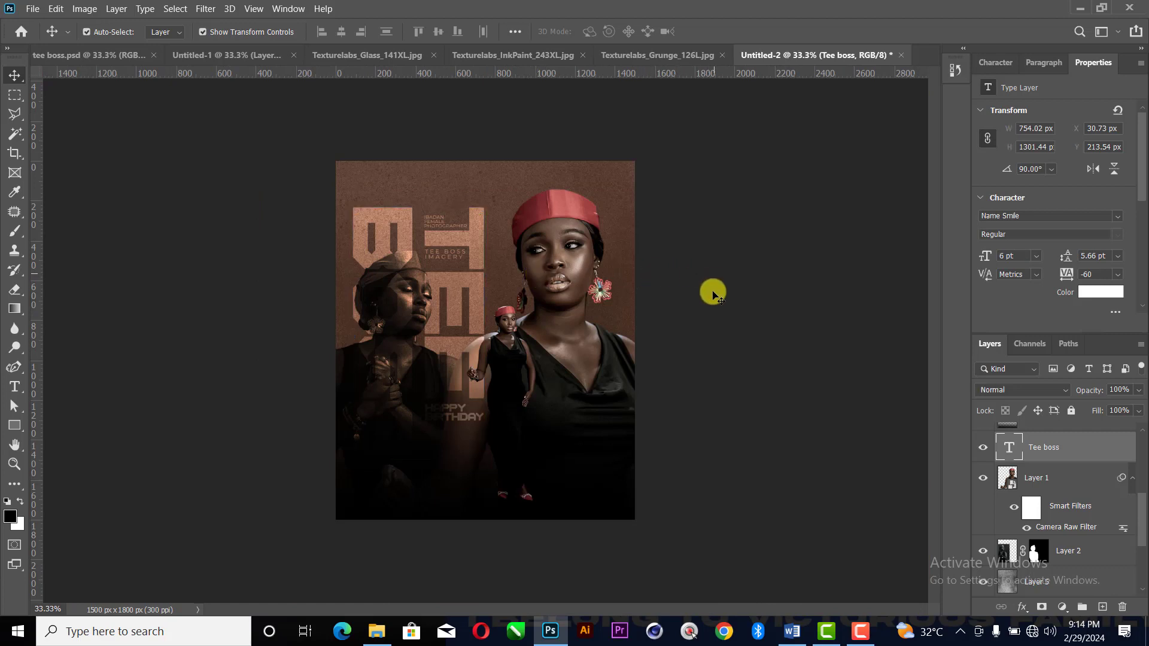
pyautogui.hotkey('ctrl', '+')
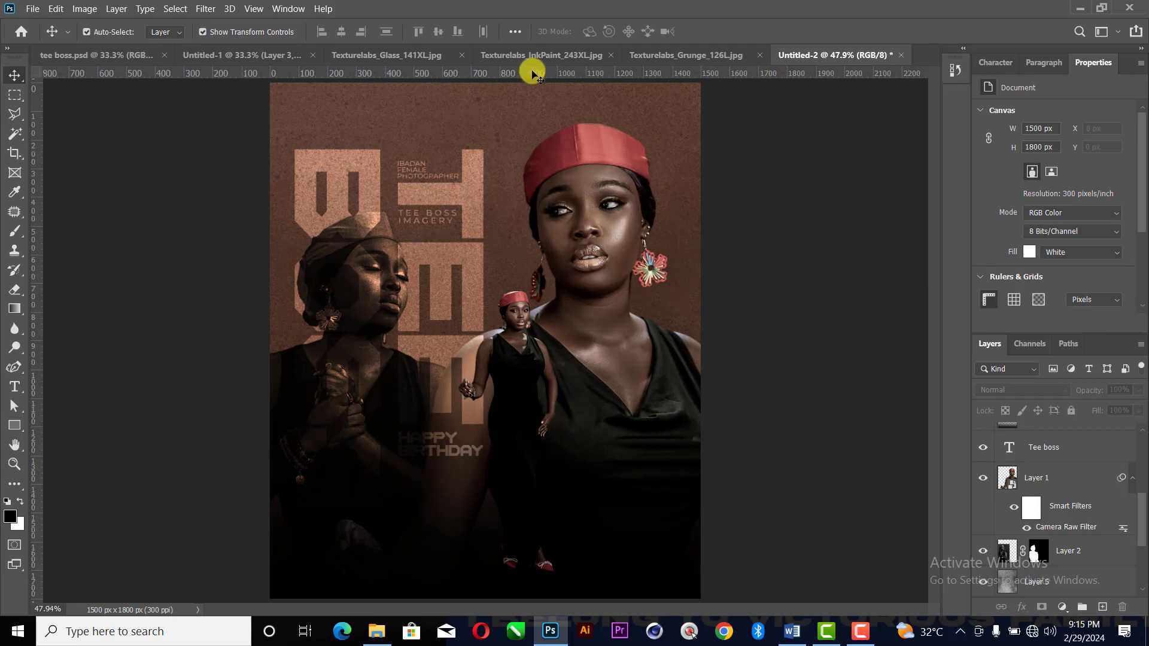
# - Copy the Texturelabs_Glass_141XL texture into the flyer as the top layer and scale it to 54.80%, still covering the whole canvas
pyautogui.click(383, 55)
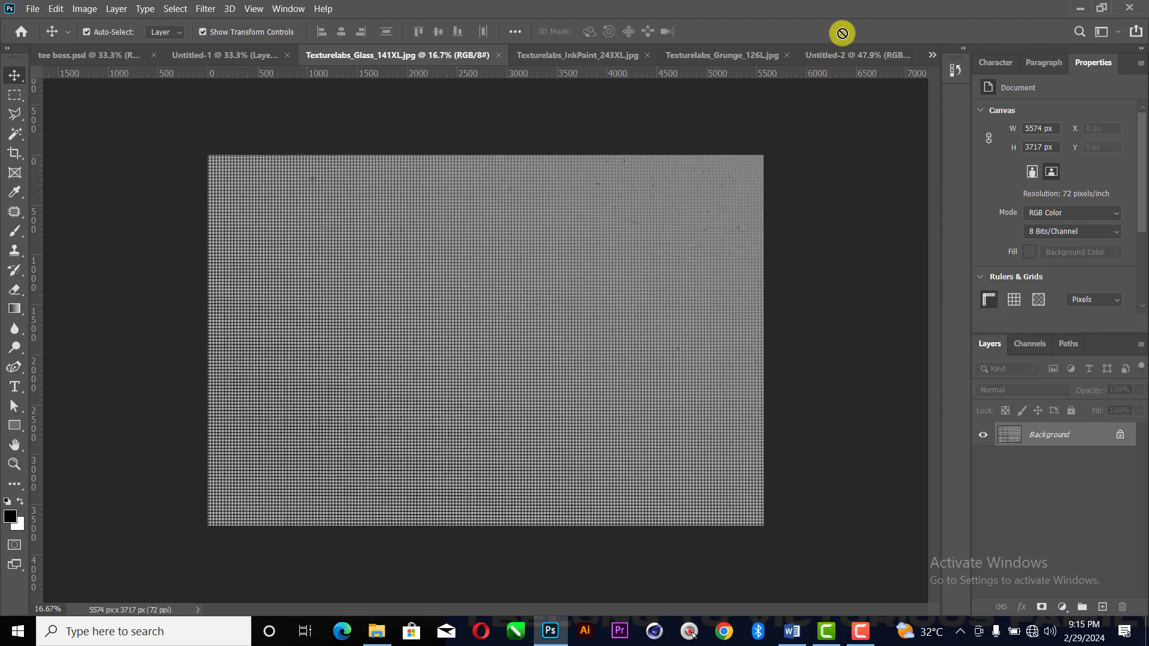
pyautogui.moveTo(838, 58); pyautogui.dragTo(464, 333)
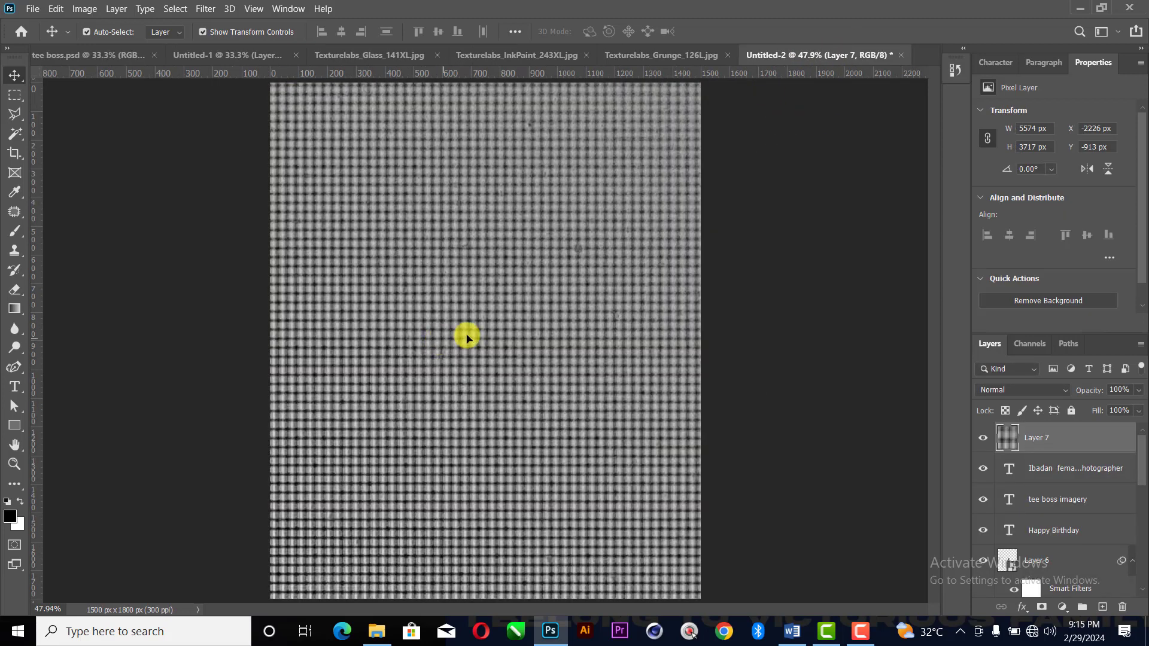
pyautogui.hotkey('ctrl', '-')
pyautogui.hotkey('ctrl', '-')
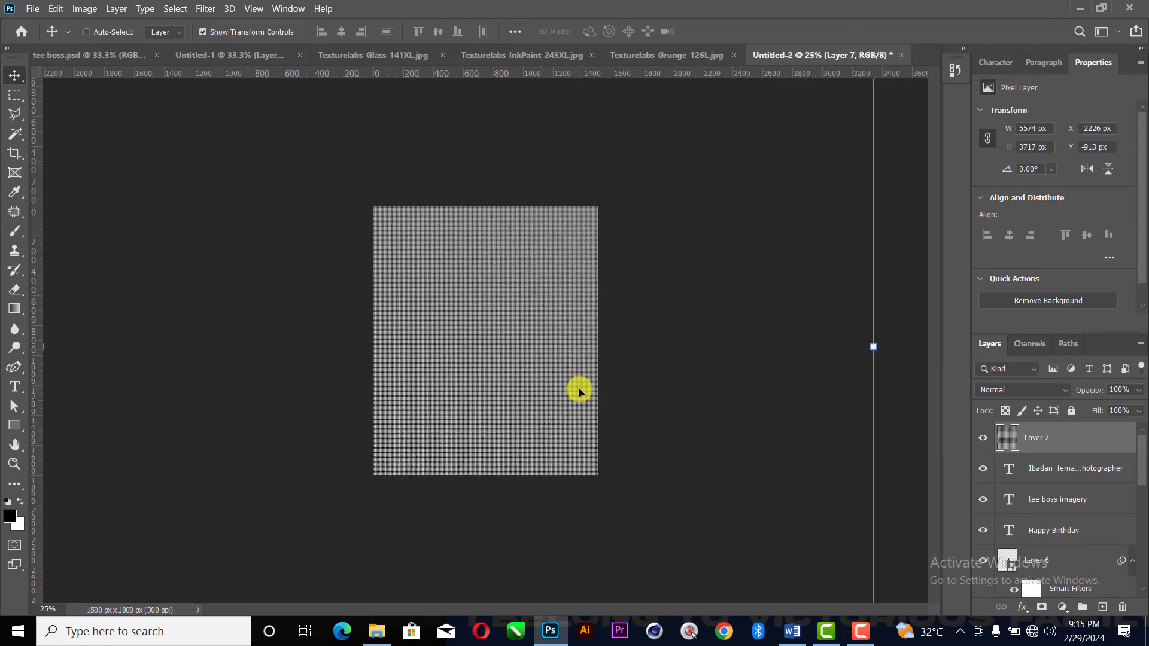
pyautogui.moveTo(874, 347); pyautogui.dragTo(501, 363)
pyautogui.moveTo(359, 364); pyautogui.dragTo(554, 357)
pyautogui.click(741, 31)
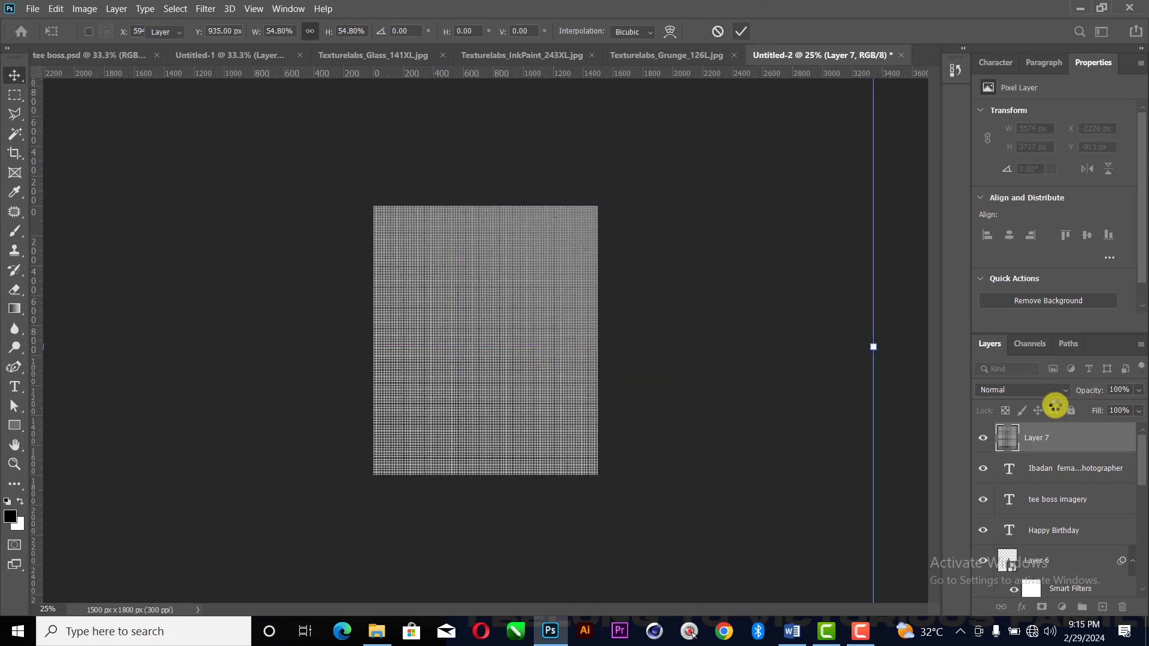
# - Set the glass grid texture layer's blend mode to Overlay
pyautogui.click(1055, 393)
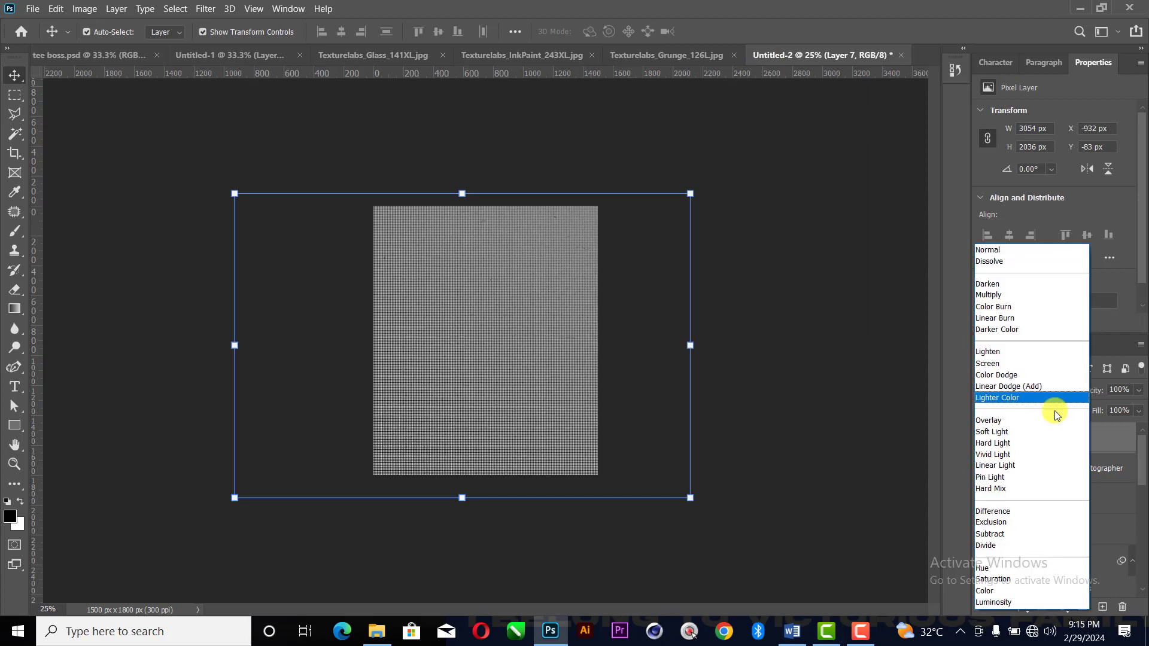
pyautogui.click(1024, 422)
pyautogui.click(810, 396)
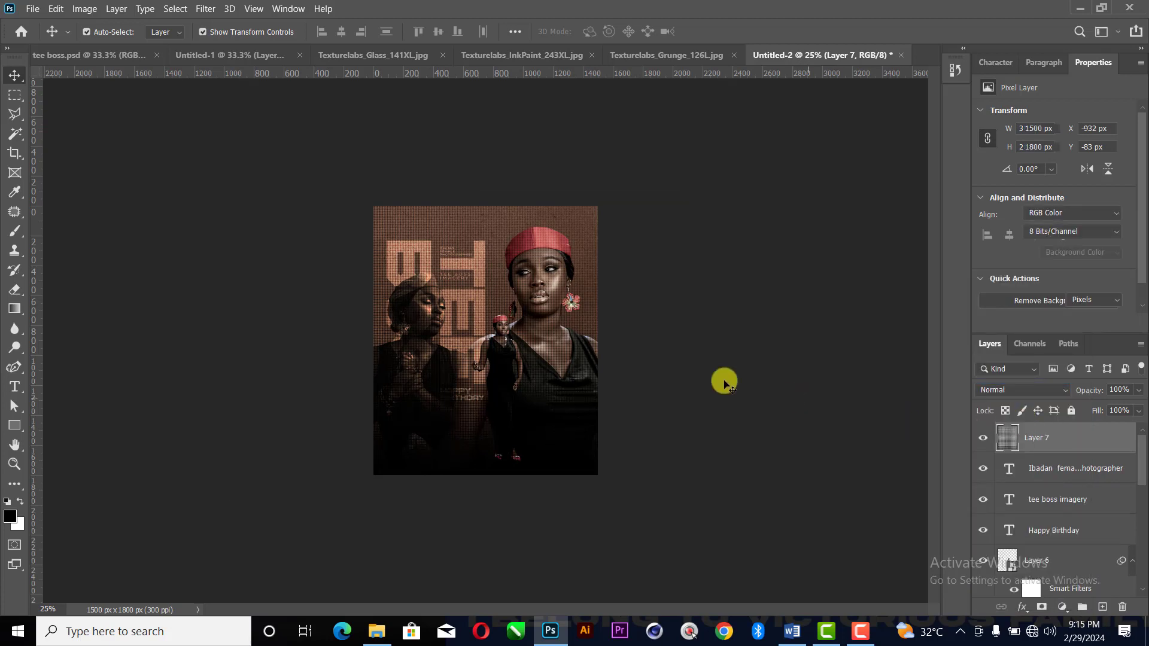
pyautogui.hotkey('ctrl', '0')
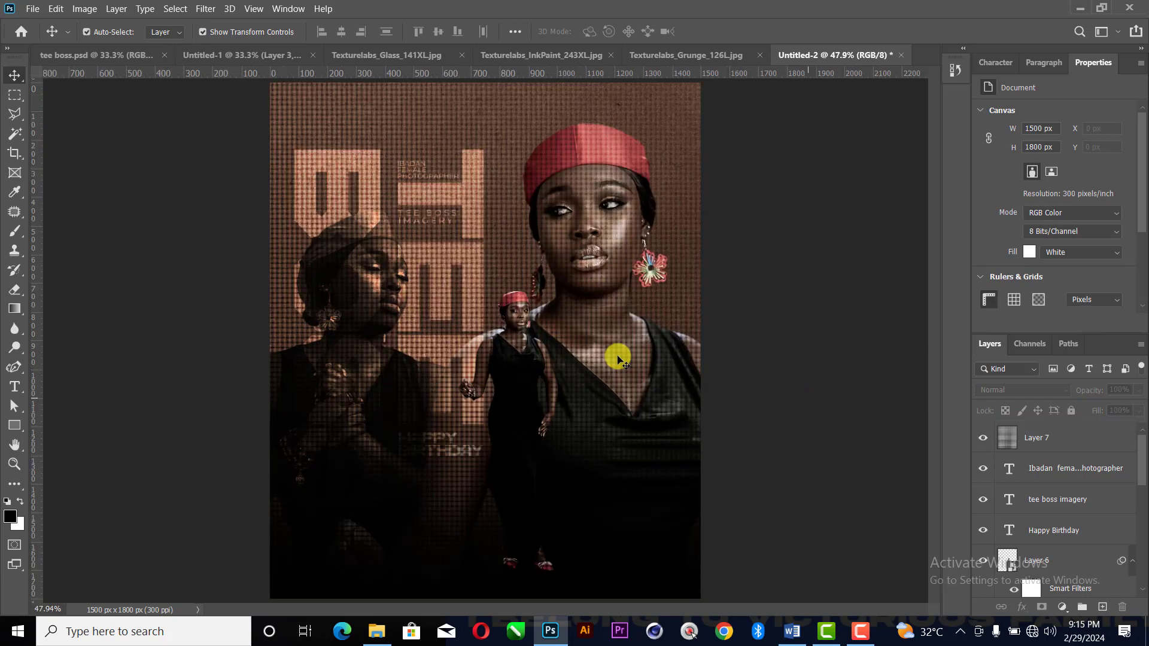
# - Reduce the glass grid texture layer's opacity to 20%, comparing the flyer with and without the texture
pyautogui.click(570, 218)
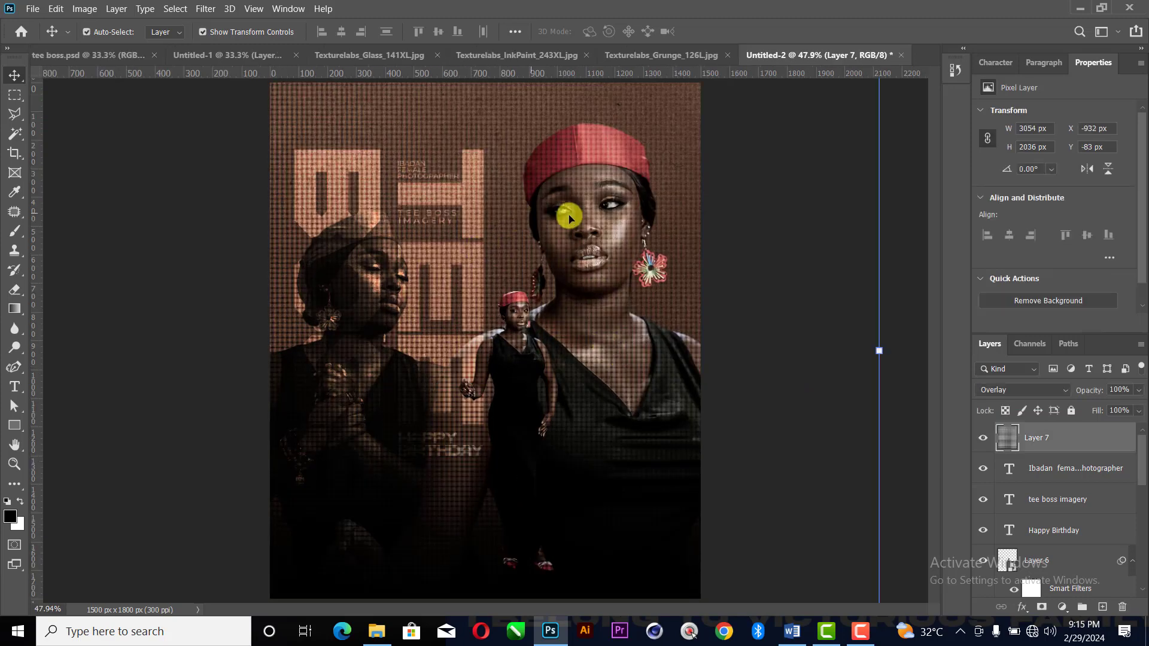
pyautogui.click(1137, 391)
pyautogui.moveTo(1086, 408); pyautogui.dragTo(1082, 408)
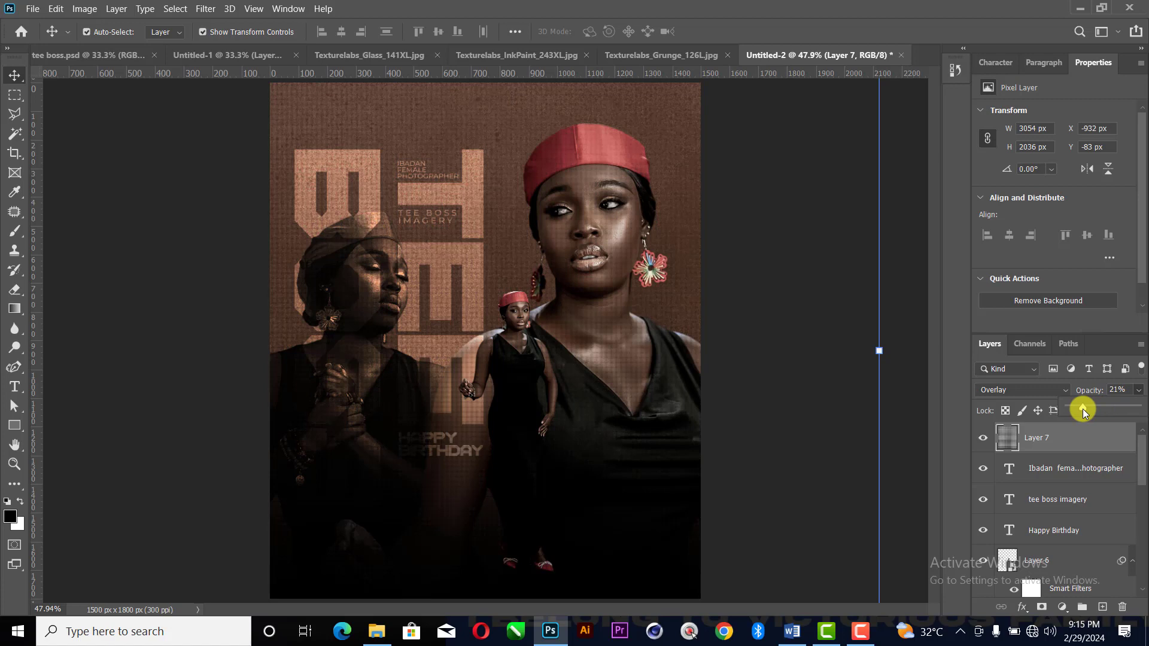
pyautogui.click(982, 437)
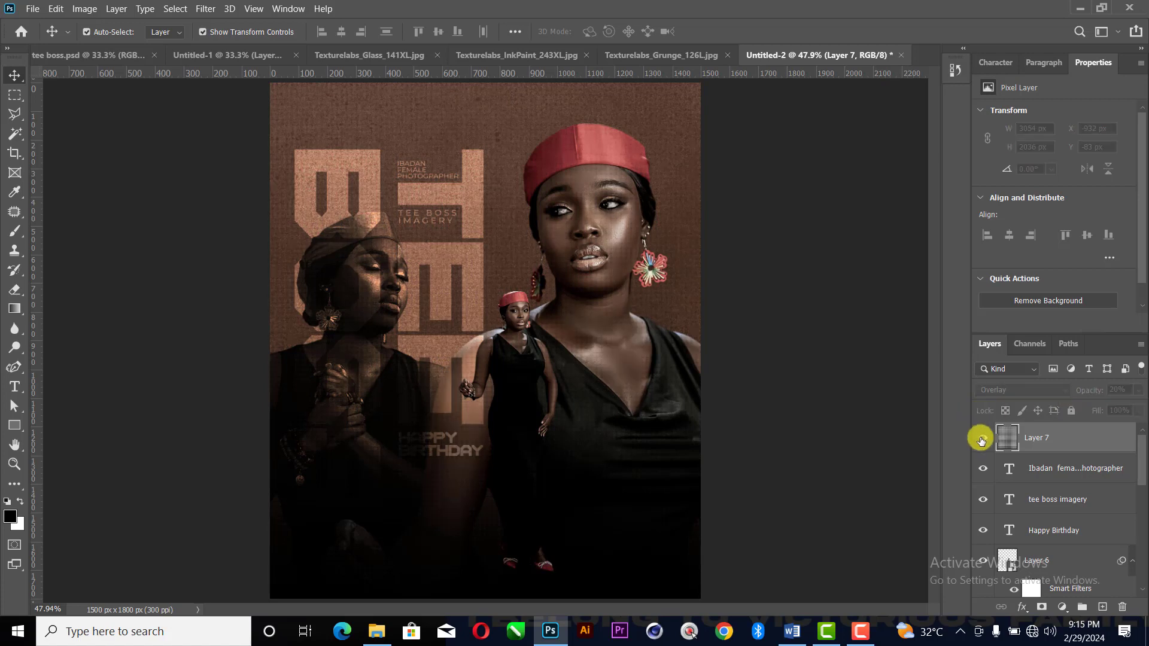
pyautogui.click(982, 439)
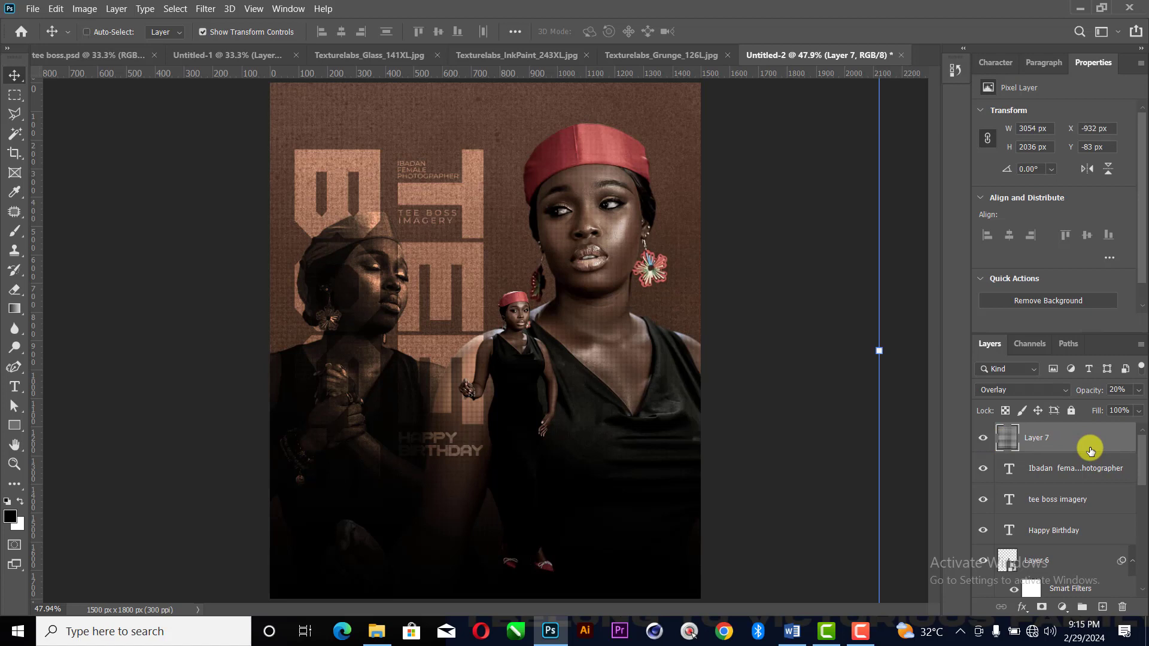
# - Stamp all visible layers into a new merged top layer and open it in the Camera Raw Filter
pyautogui.hotkey('ctrl', 'shift', 'alt', 'e')
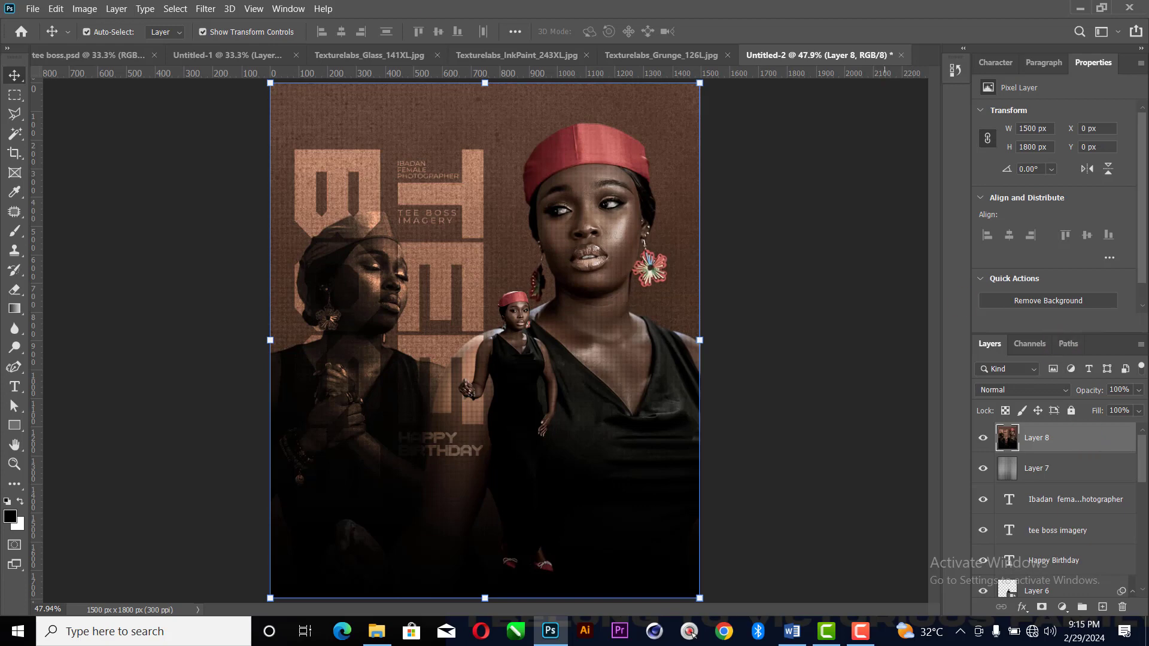
pyautogui.click(206, 9)
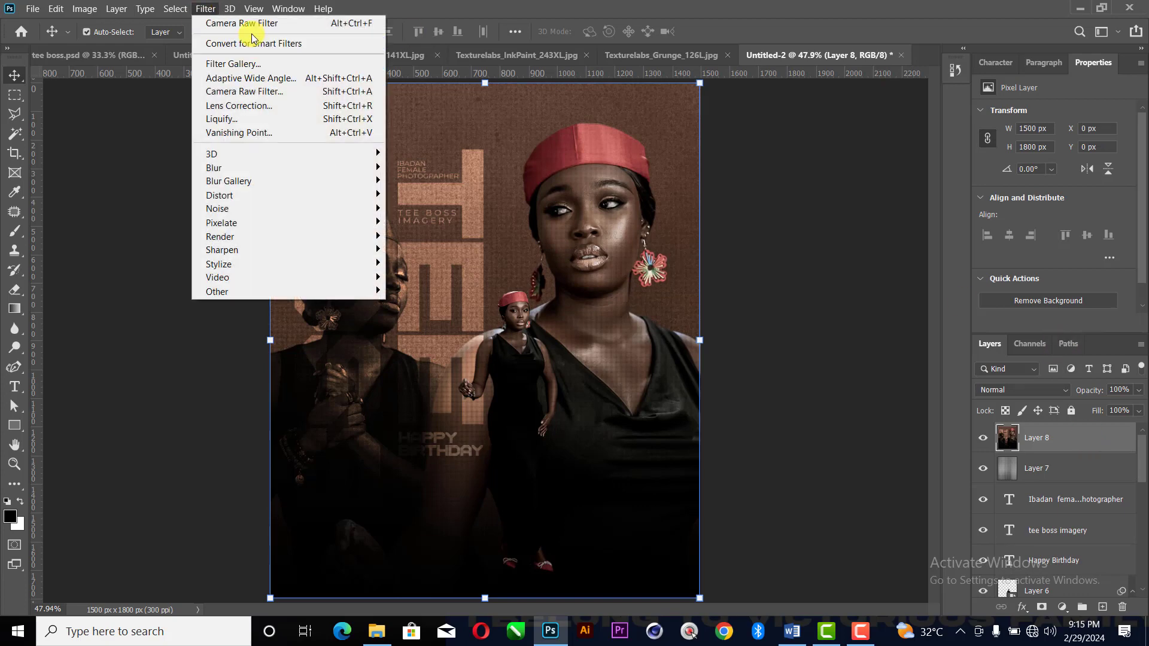
pyautogui.click(258, 91)
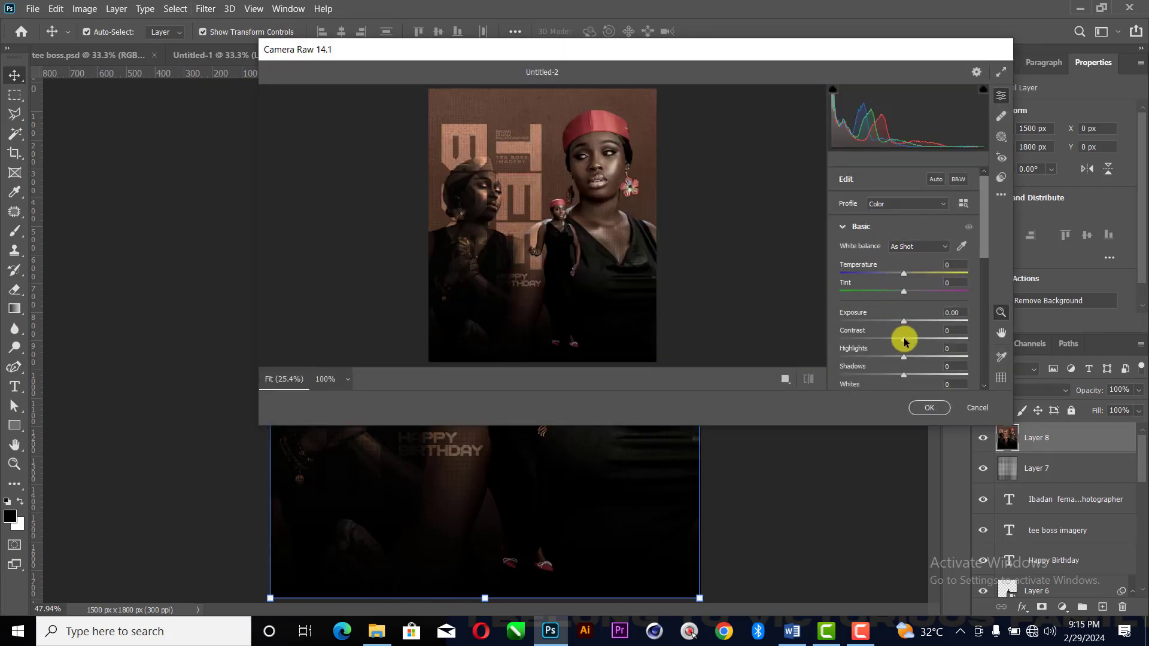
# - Set the merged layer's Contrast to +5, Blacks to +15, Texture and Clarity to +12, and Vibrance to +13
pyautogui.moveTo(905, 338); pyautogui.dragTo(913, 376)
pyautogui.scroll(-3, 909, 317)
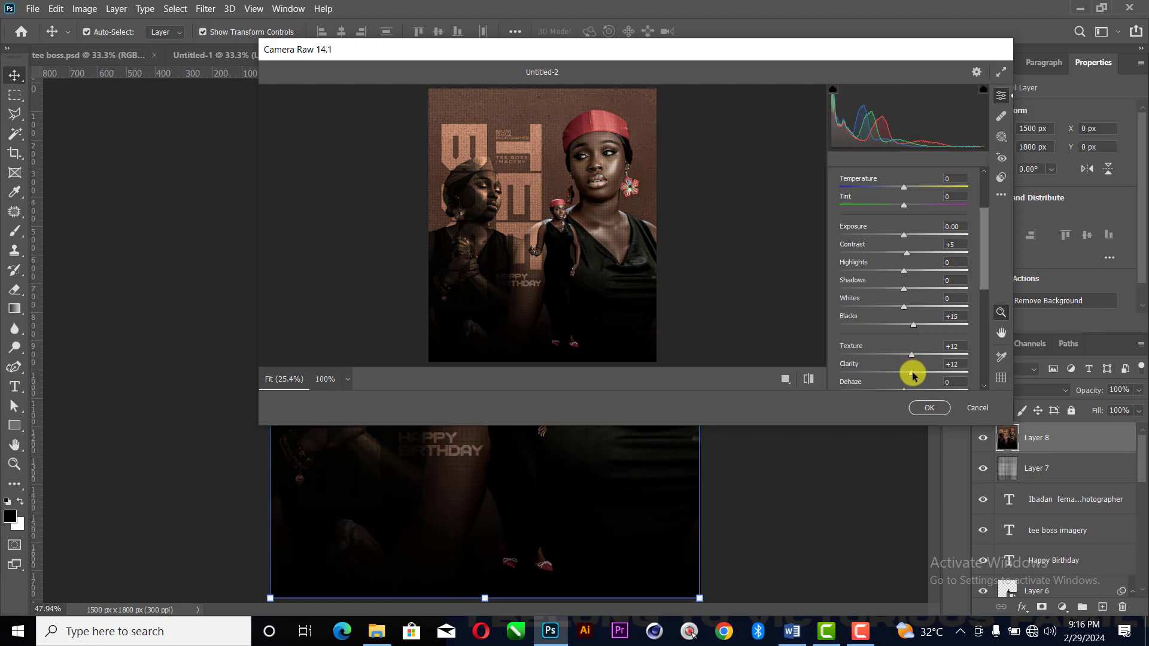
pyautogui.scroll(-3, 928, 371)
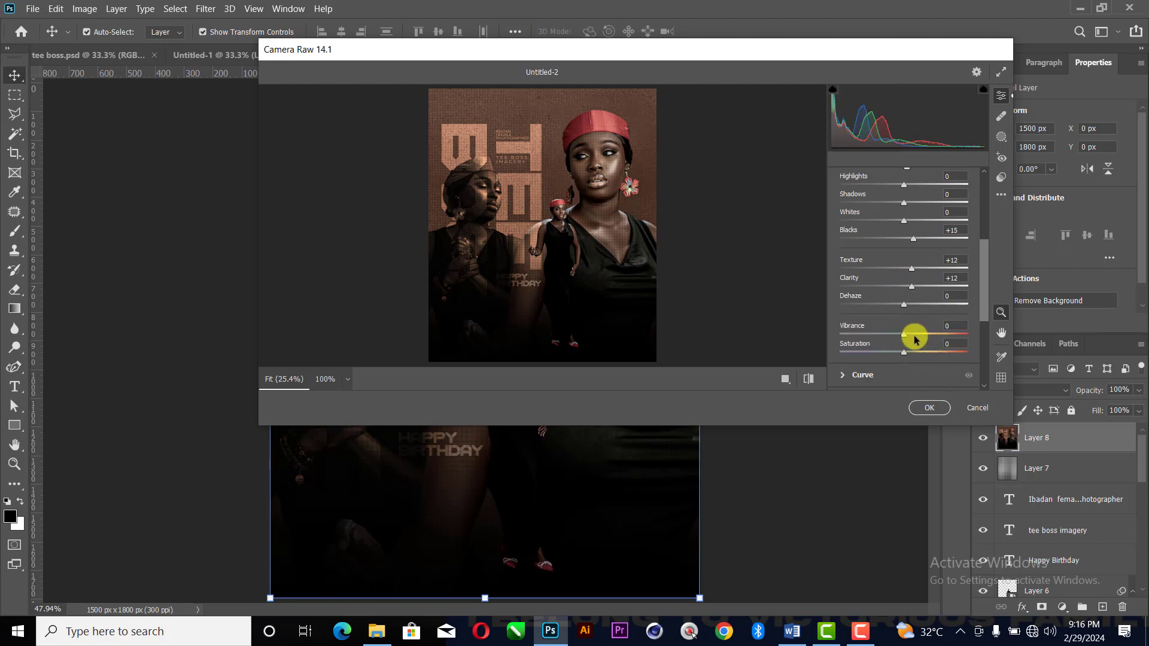
pyautogui.moveTo(903, 336)
pyautogui.mouseDown()
pyautogui.moveTo(954, 340)
pyautogui.moveTo(897, 336)
pyautogui.moveTo(912, 338)
pyautogui.mouseUp()
pyautogui.scroll(-3, 912, 335)
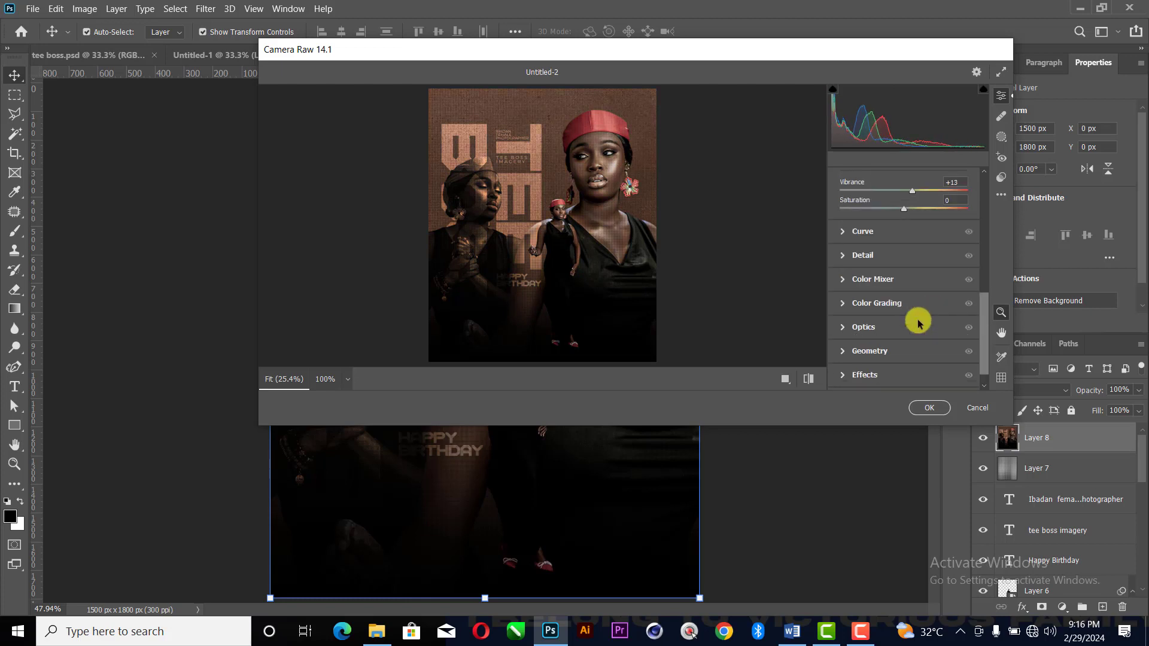
# - Set Sharpening to 16 in the detail settings, then Grain to 7 and Vignetting to -17 in the effects
pyautogui.click(845, 254)
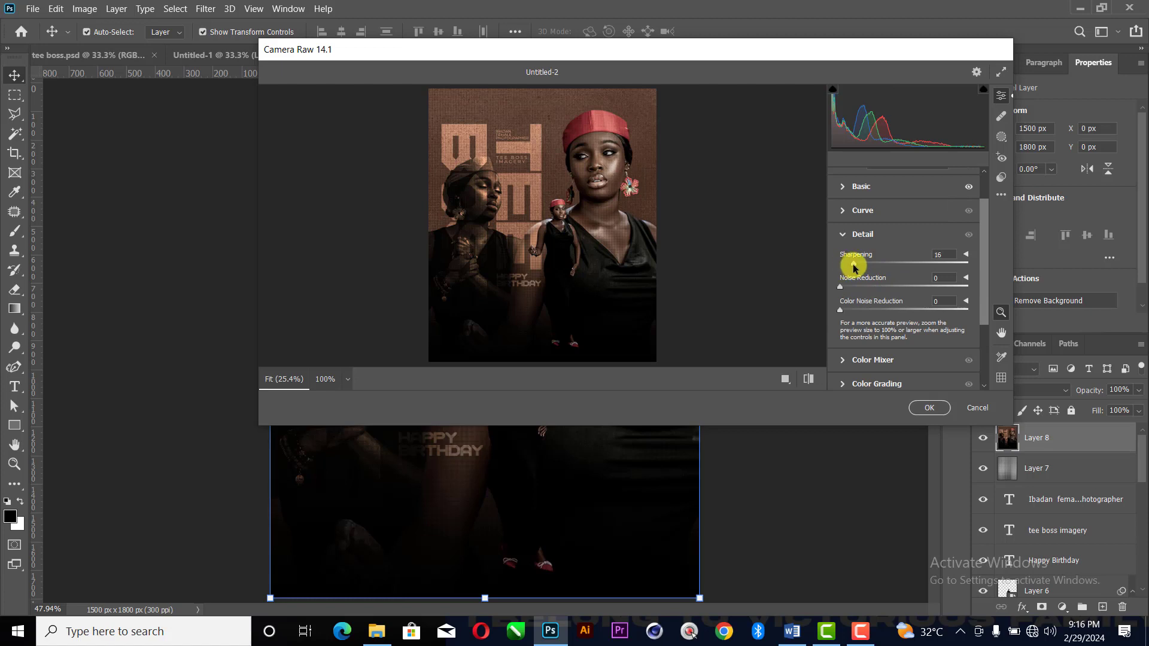
pyautogui.scroll(-2, 897, 318)
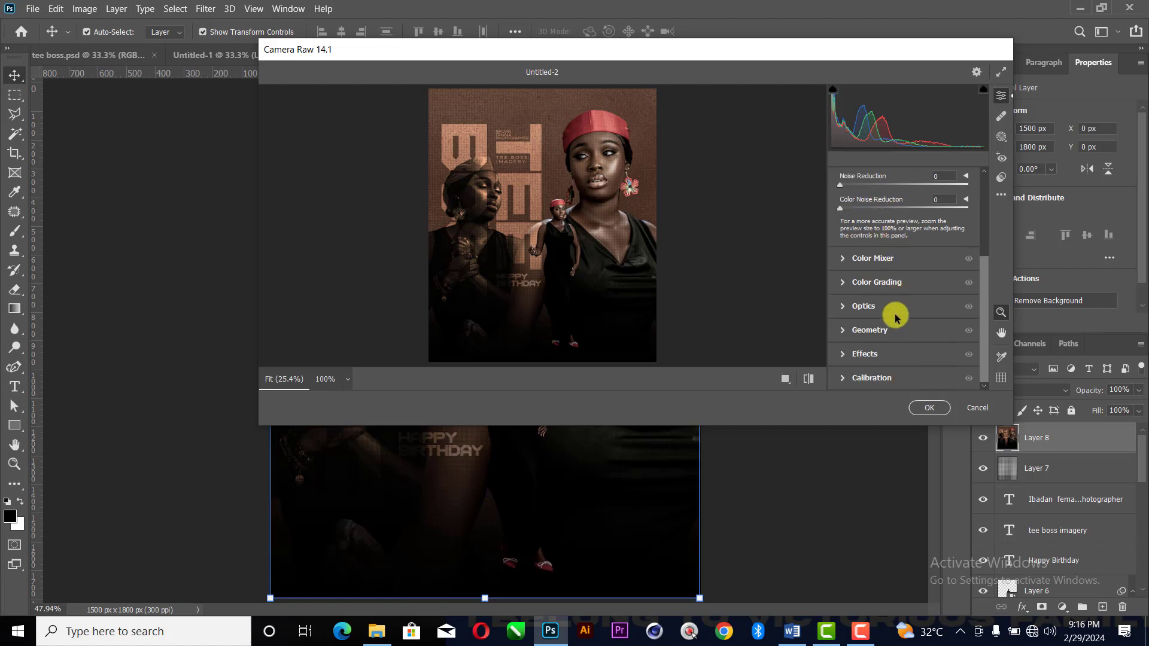
pyautogui.click(843, 353)
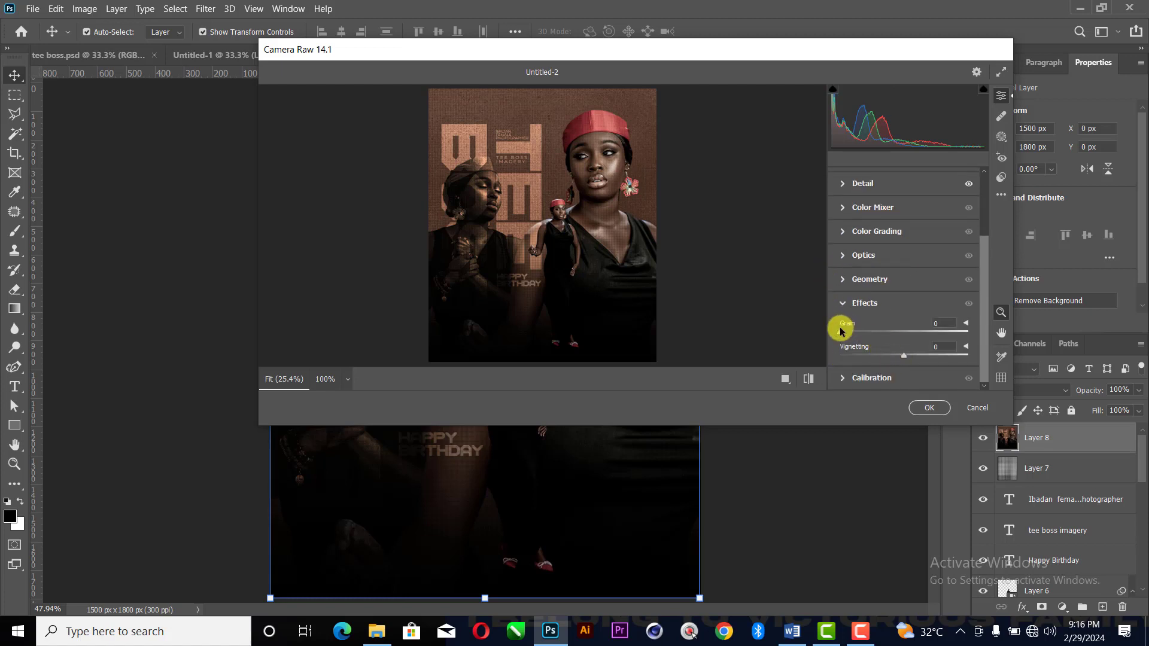
pyautogui.moveTo(841, 335); pyautogui.dragTo(850, 336)
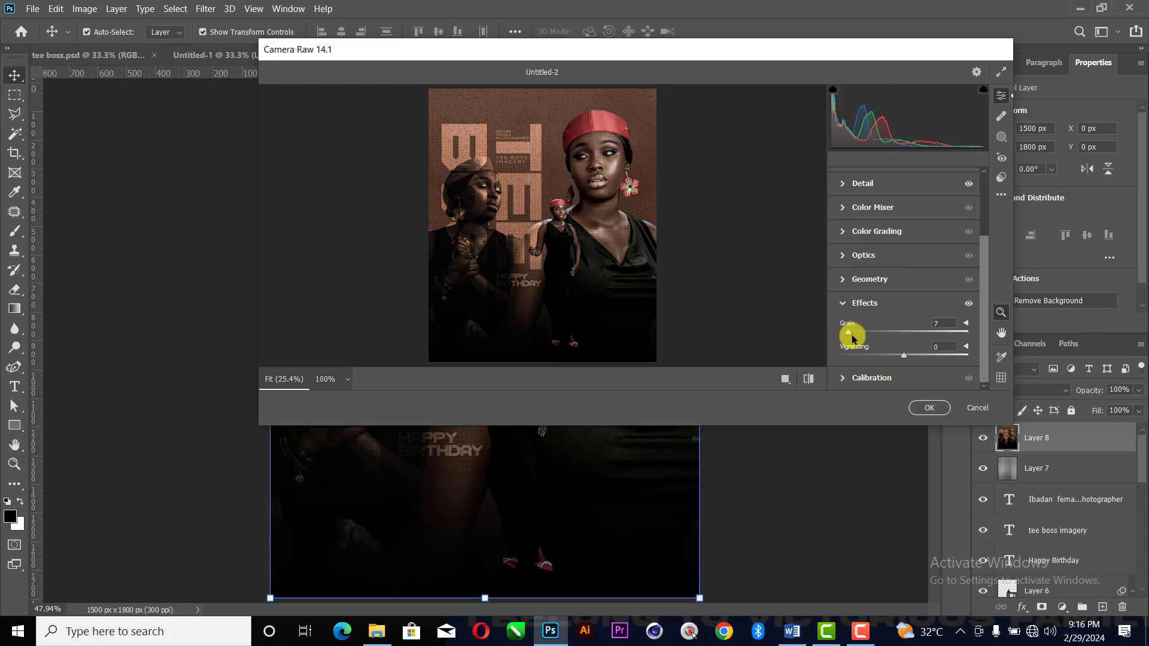
pyautogui.moveTo(904, 358); pyautogui.dragTo(894, 360)
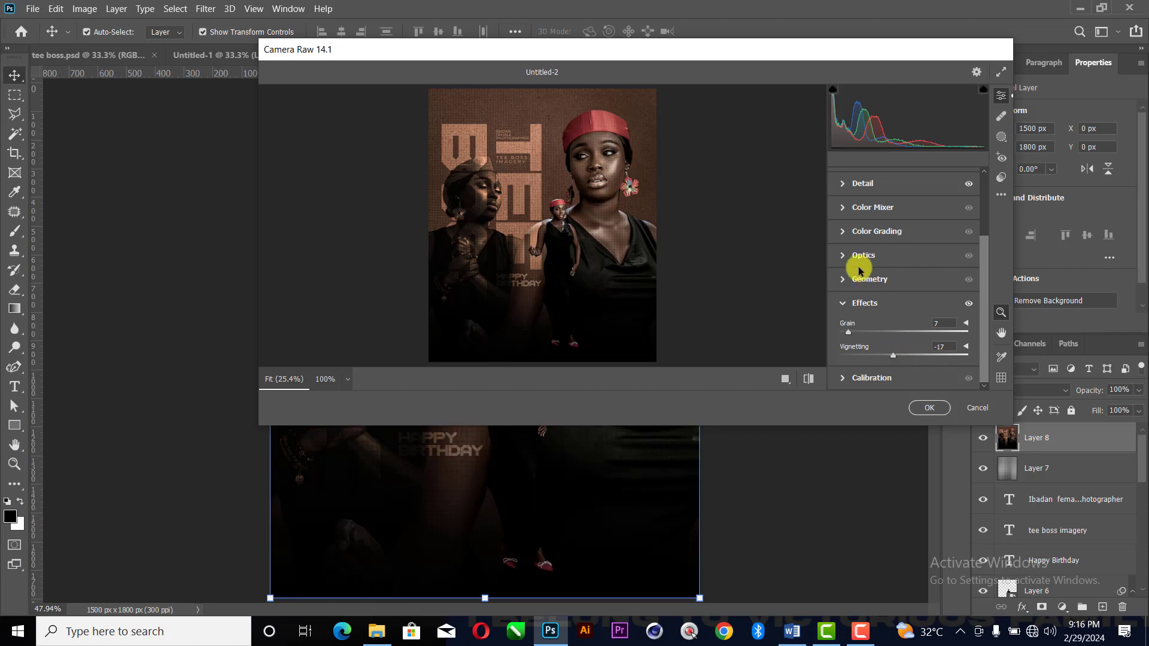
# - Colour-grade the shadows to hue 45, saturation 13 and highlights to hue 50, saturation 35, warm the midtones slightly, and apply the filter
pyautogui.click(838, 231)
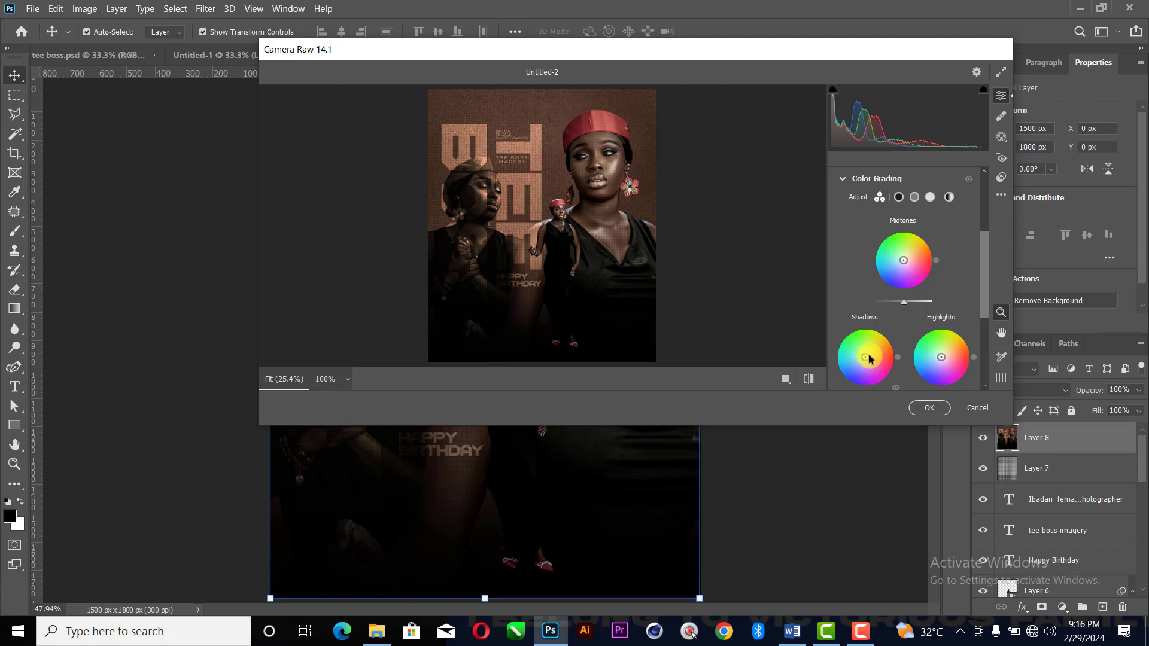
pyautogui.moveTo(866, 360)
pyautogui.mouseDown()
pyautogui.moveTo(866, 343)
pyautogui.moveTo(864, 353)
pyautogui.moveTo(877, 353)
pyautogui.moveTo(867, 354)
pyautogui.mouseUp()
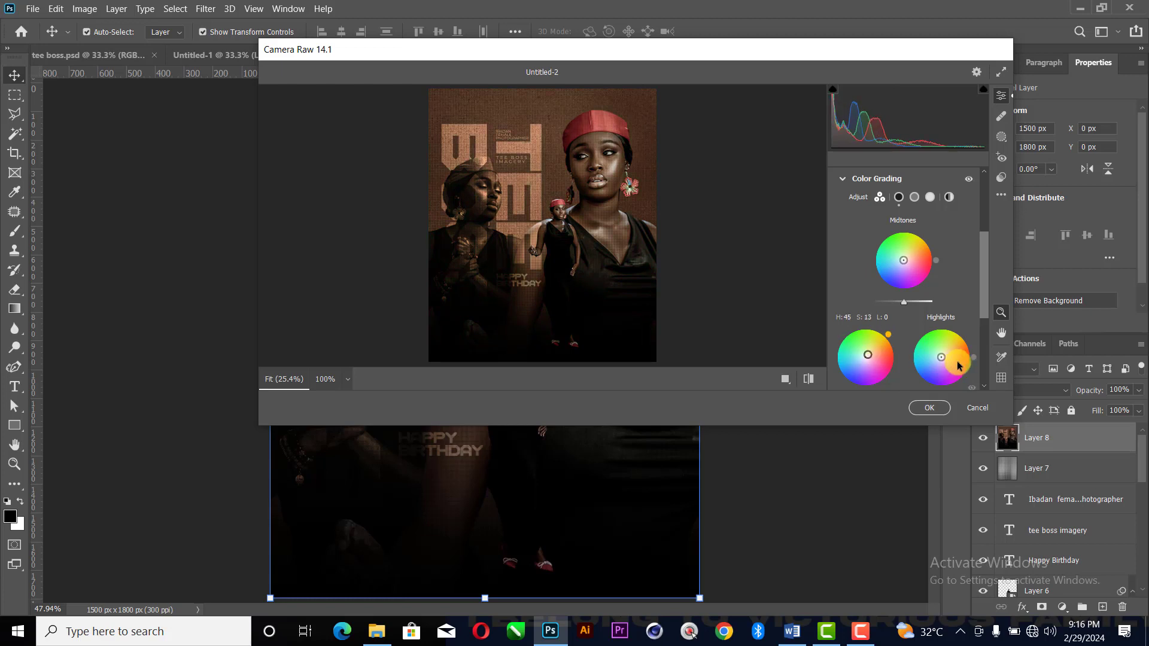
pyautogui.moveTo(941, 358)
pyautogui.mouseDown()
pyautogui.moveTo(921, 346)
pyautogui.moveTo(949, 355)
pyautogui.moveTo(955, 338)
pyautogui.moveTo(981, 346)
pyautogui.moveTo(970, 303)
pyautogui.moveTo(952, 314)
pyautogui.moveTo(947, 350)
pyautogui.mouseUp()
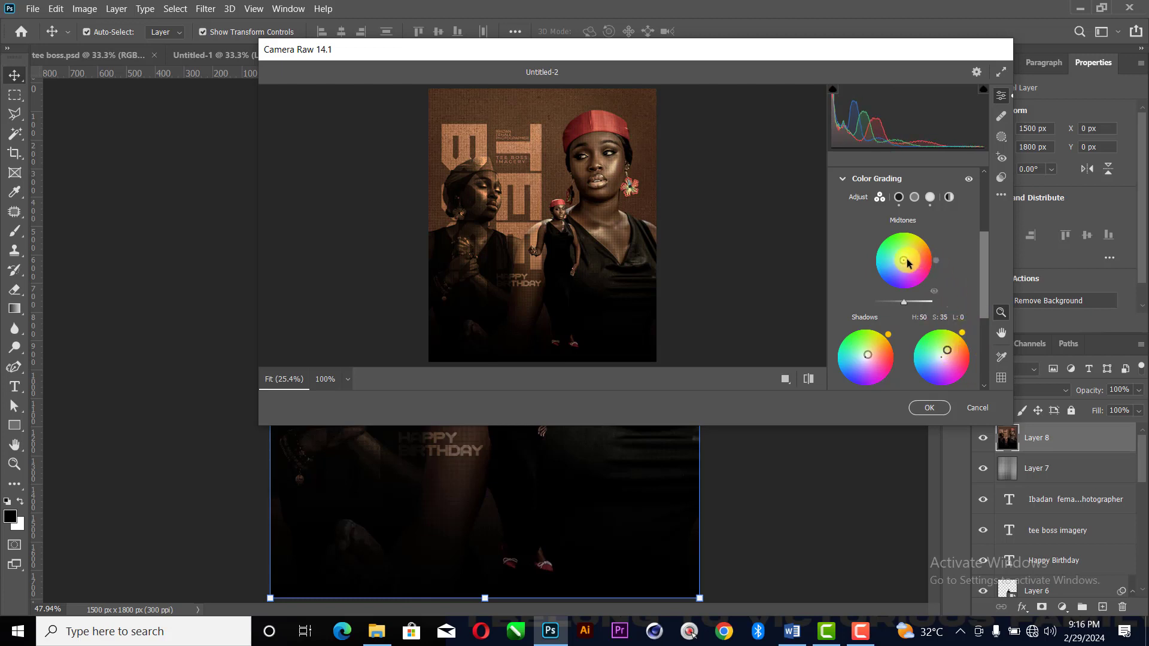
pyautogui.click(925, 264)
pyautogui.moveTo(925, 264)
pyautogui.mouseDown()
pyautogui.moveTo(904, 247)
pyautogui.moveTo(930, 240)
pyautogui.moveTo(912, 259)
pyautogui.mouseUp()
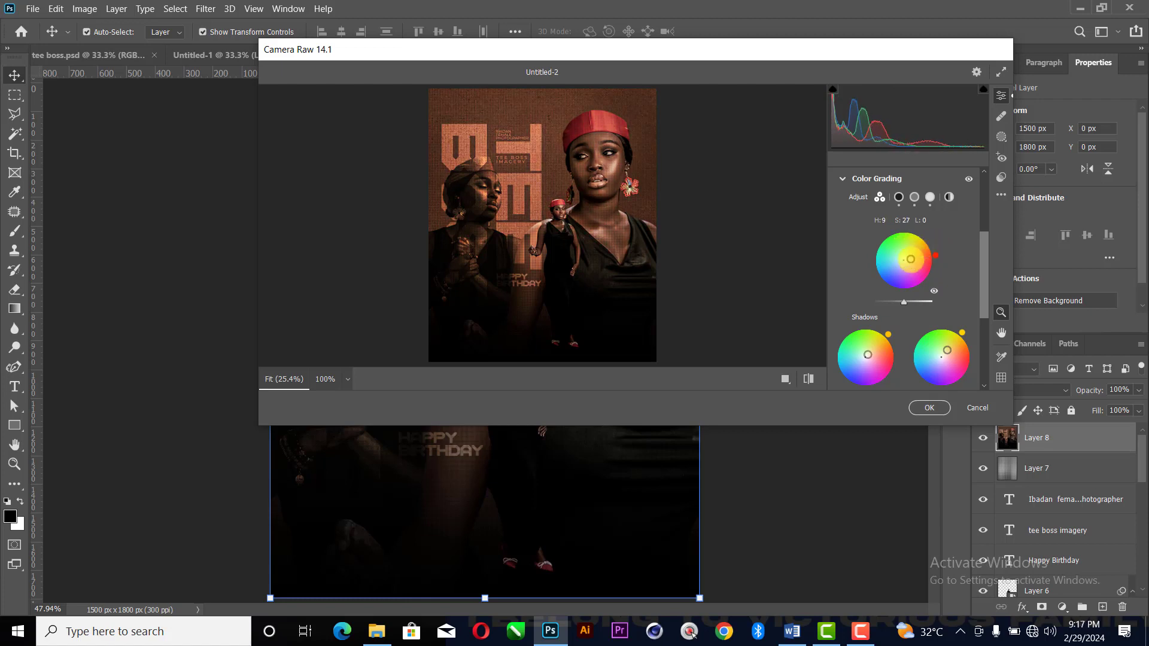
pyautogui.scroll(-5, 923, 320)
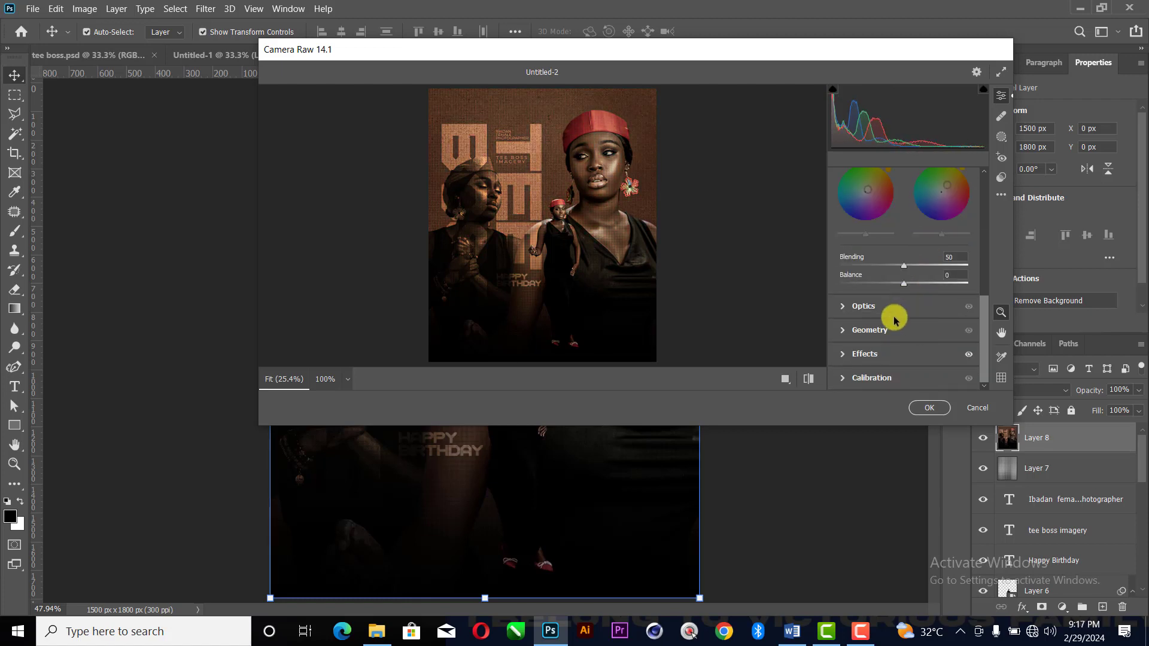
pyautogui.click(925, 409)
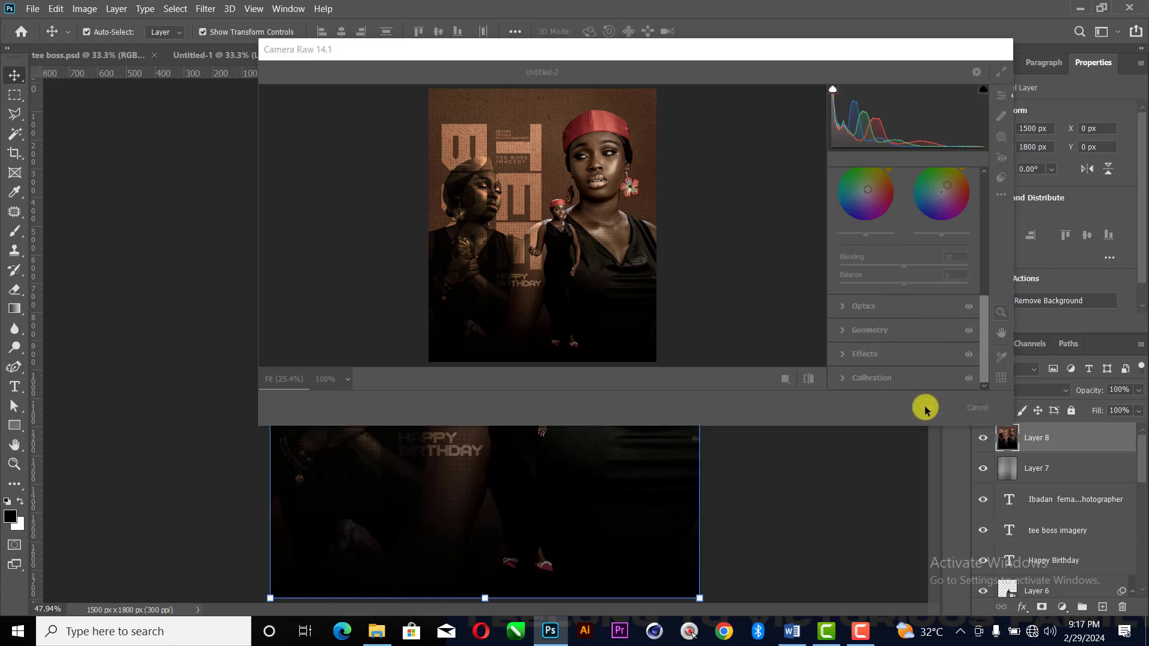
# - Compare the flyer with and without the graded merged layer, leaving the layer visible and deselected
pyautogui.click(982, 441)
pyautogui.click(983, 446)
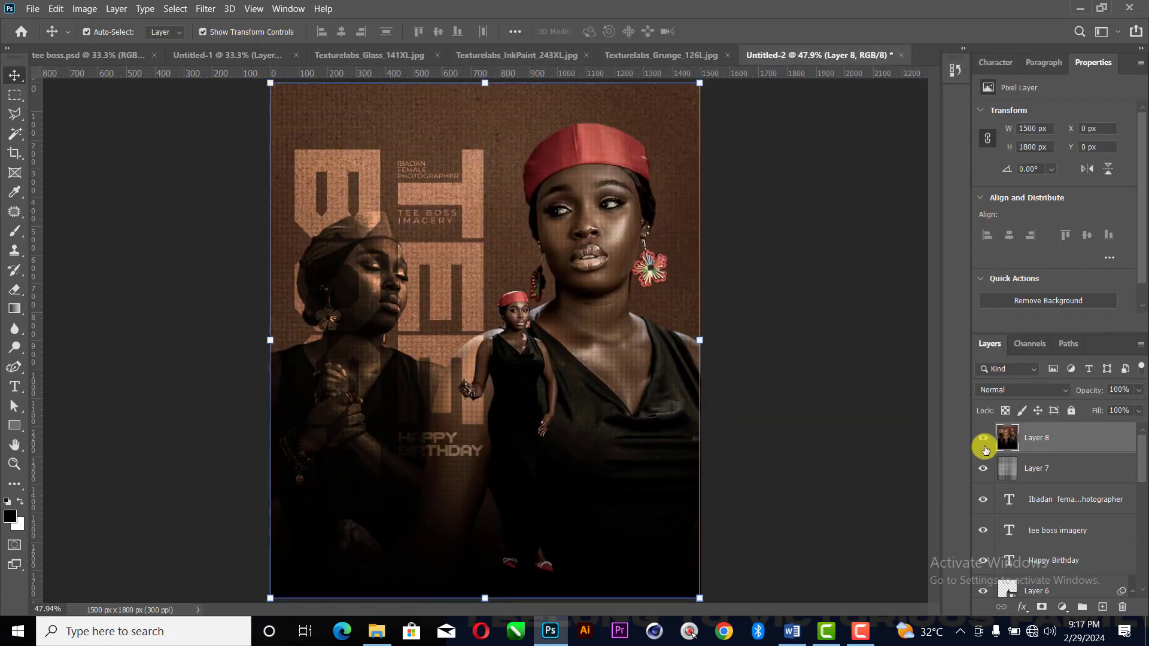
pyautogui.click(984, 445)
pyautogui.click(984, 446)
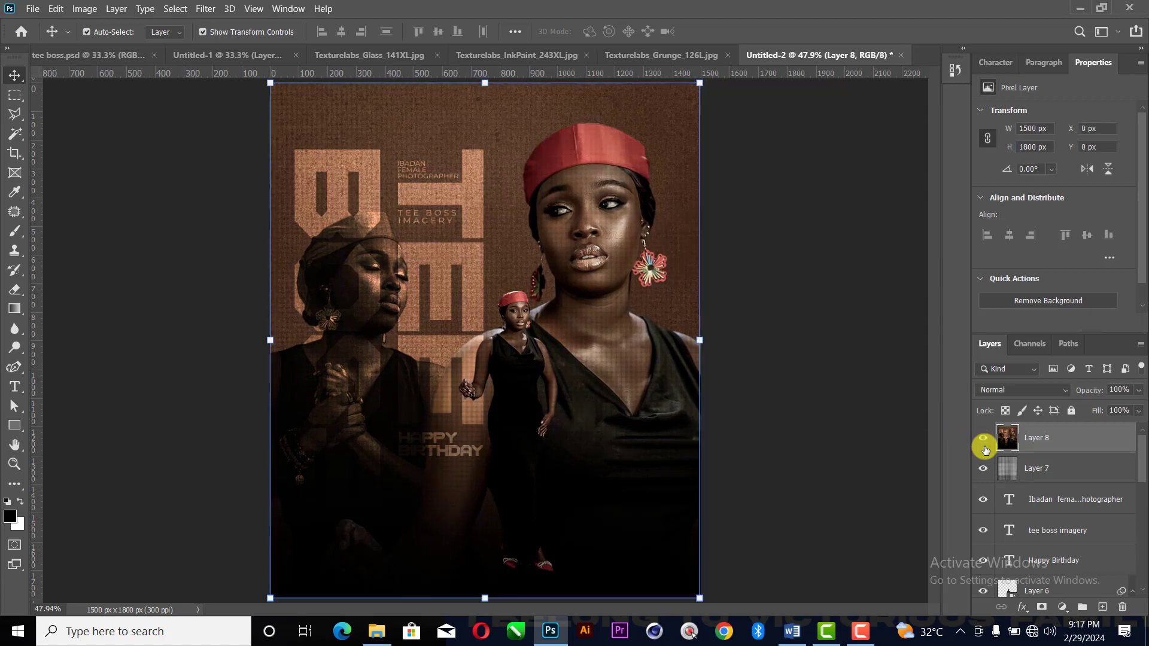
pyautogui.click(881, 354)
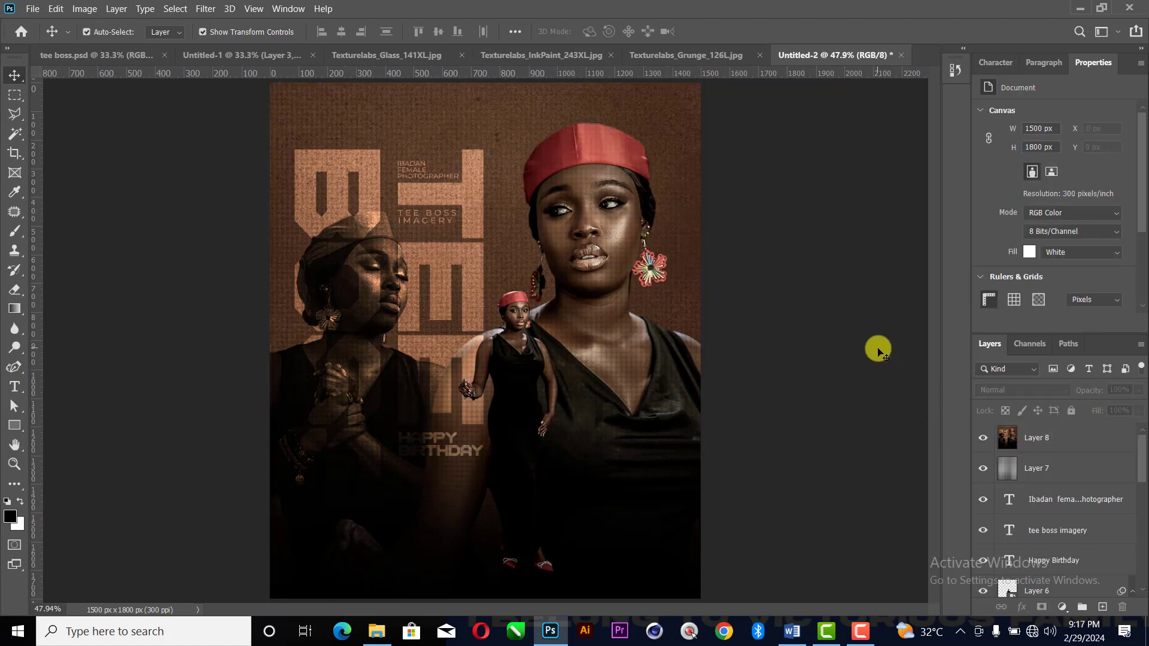